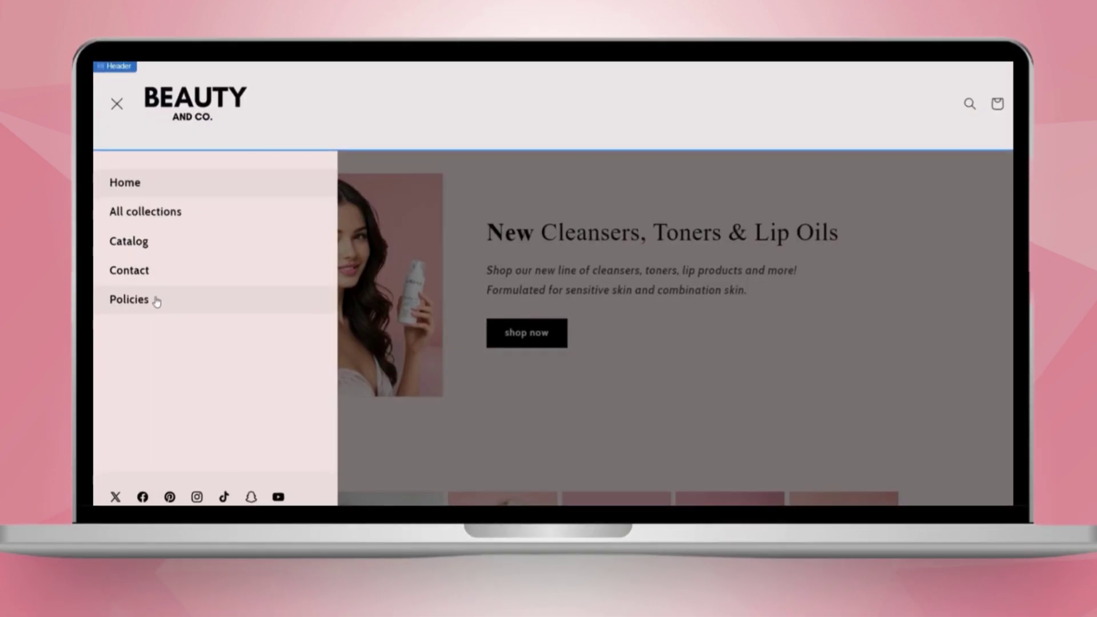
# Browse the finished beauty store's collections, product availability filter and home page sections.
pyautogui.click(189, 219)
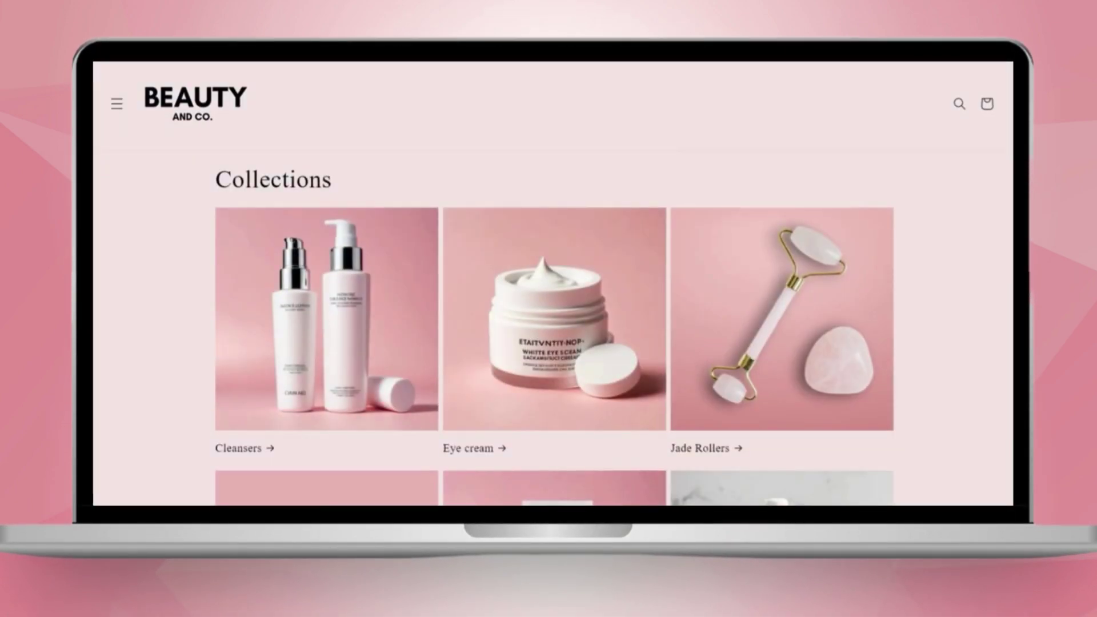
pyautogui.scroll(-2, 548, 285)
pyautogui.click(301, 249)
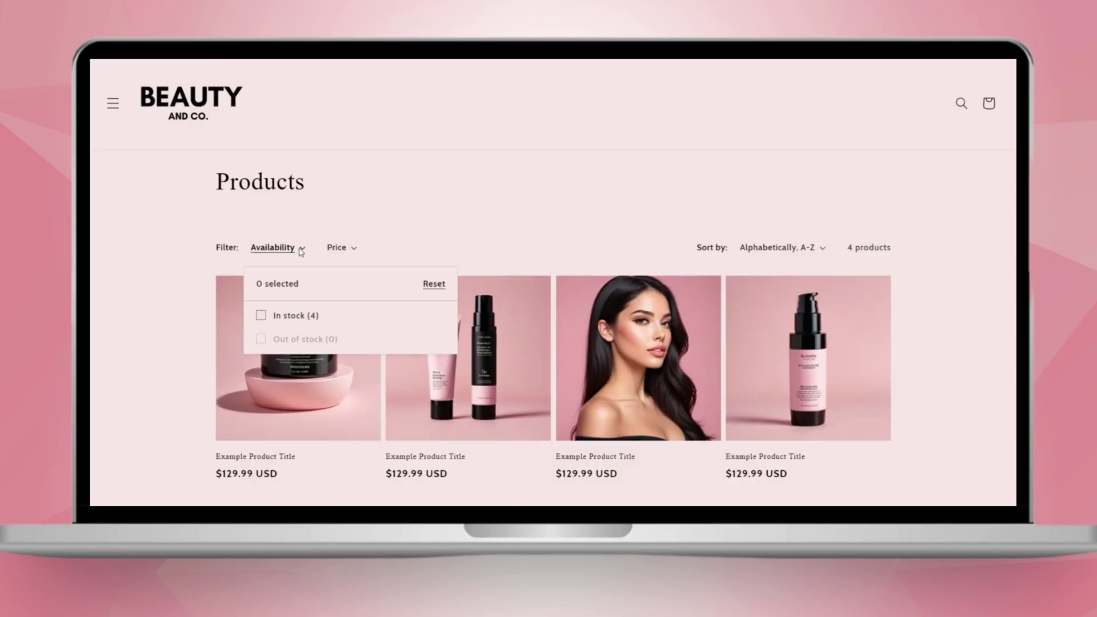
pyautogui.click(207, 114)
pyautogui.scroll(-4, 549, 285)
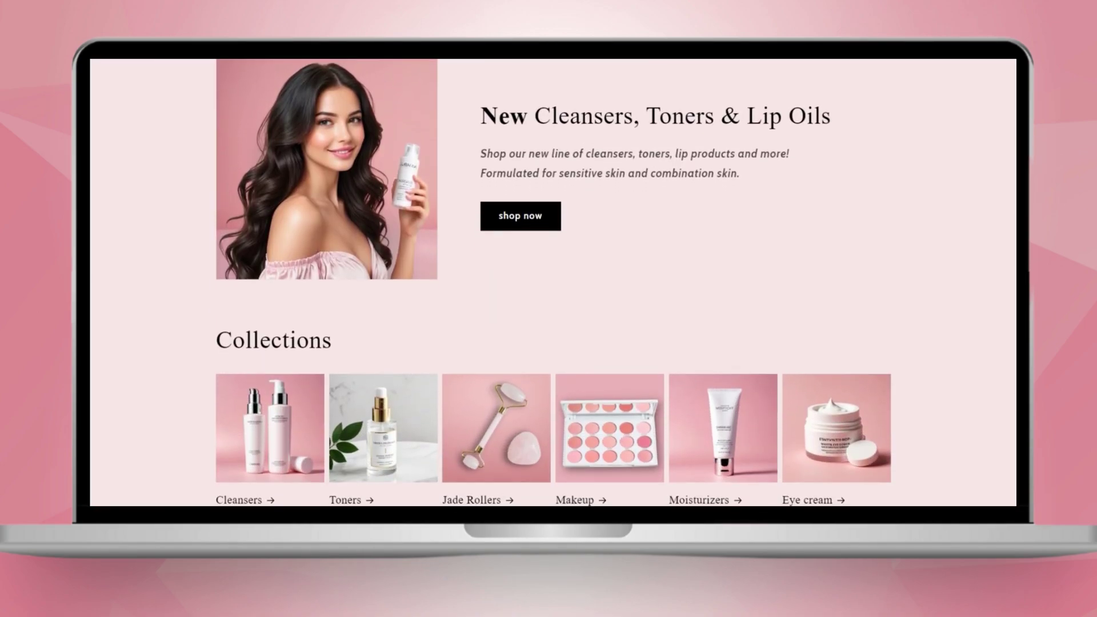
pyautogui.scroll(-5, 553, 286)
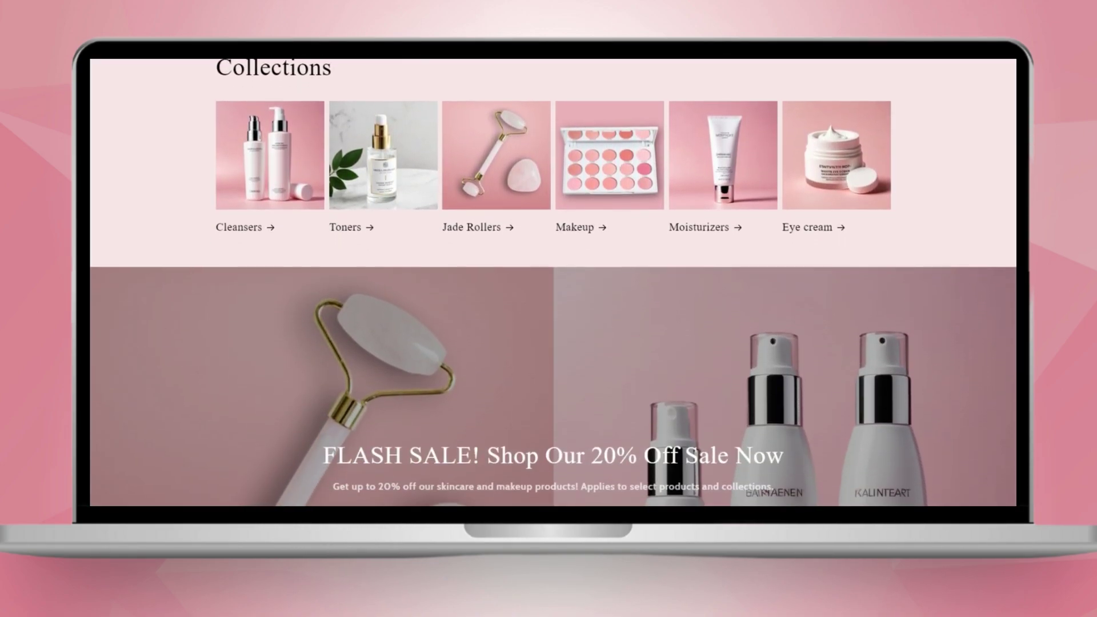
pyautogui.scroll(-5, 553, 286)
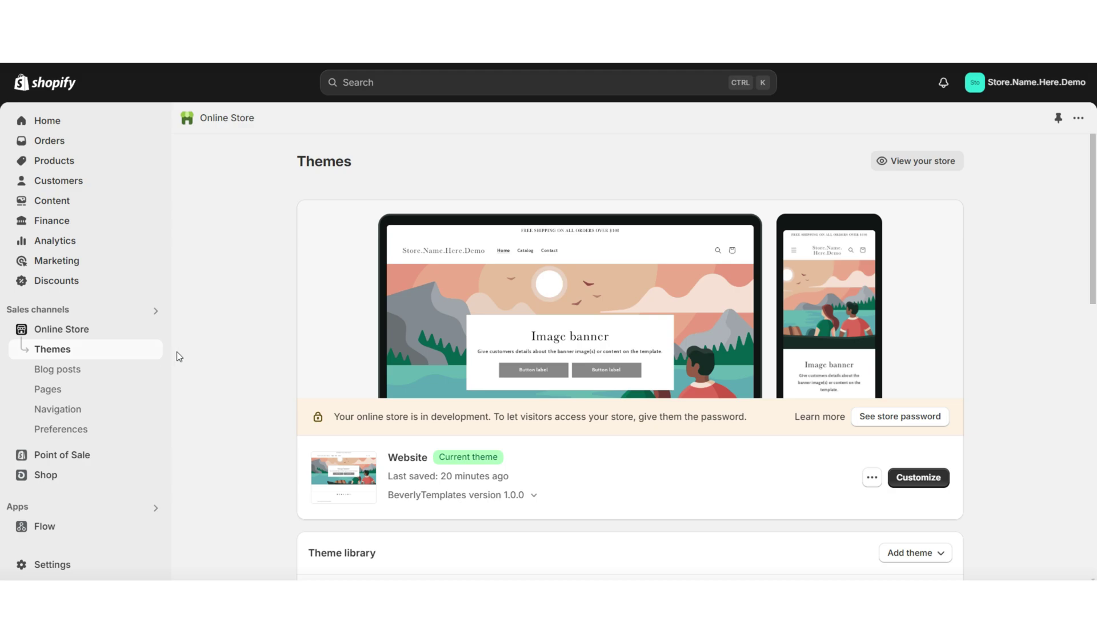
# Open the current Website theme for customization from the Shopify themes page.
pyautogui.scroll(-1, 967, 462)
pyautogui.scroll(-2, 608, 435)
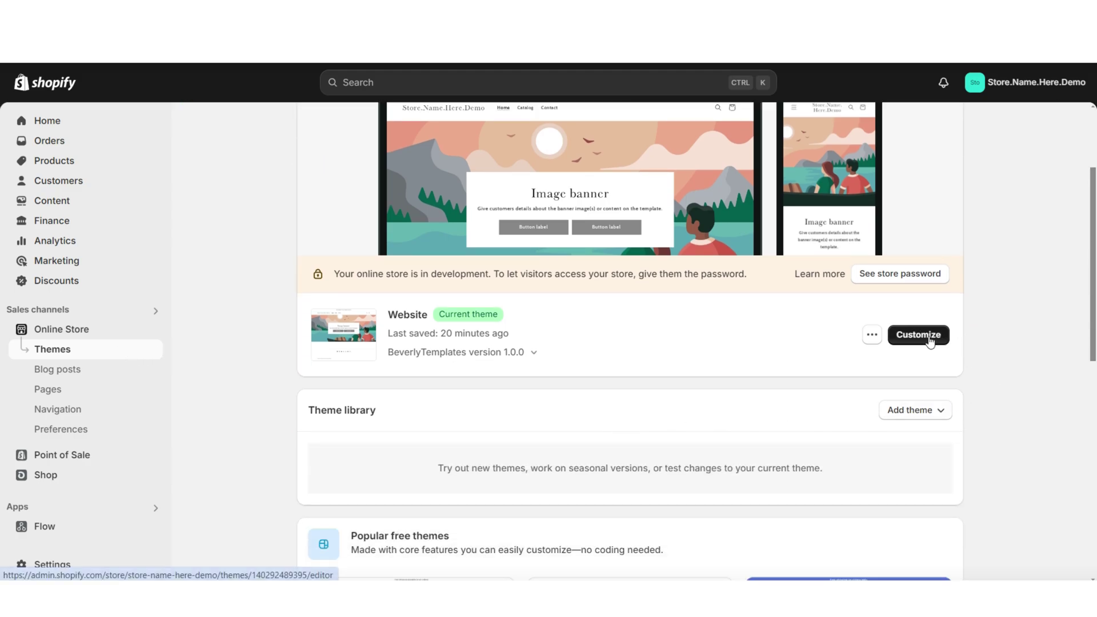
pyautogui.scroll(-2, 993, 317)
pyautogui.scroll(-3, 992, 317)
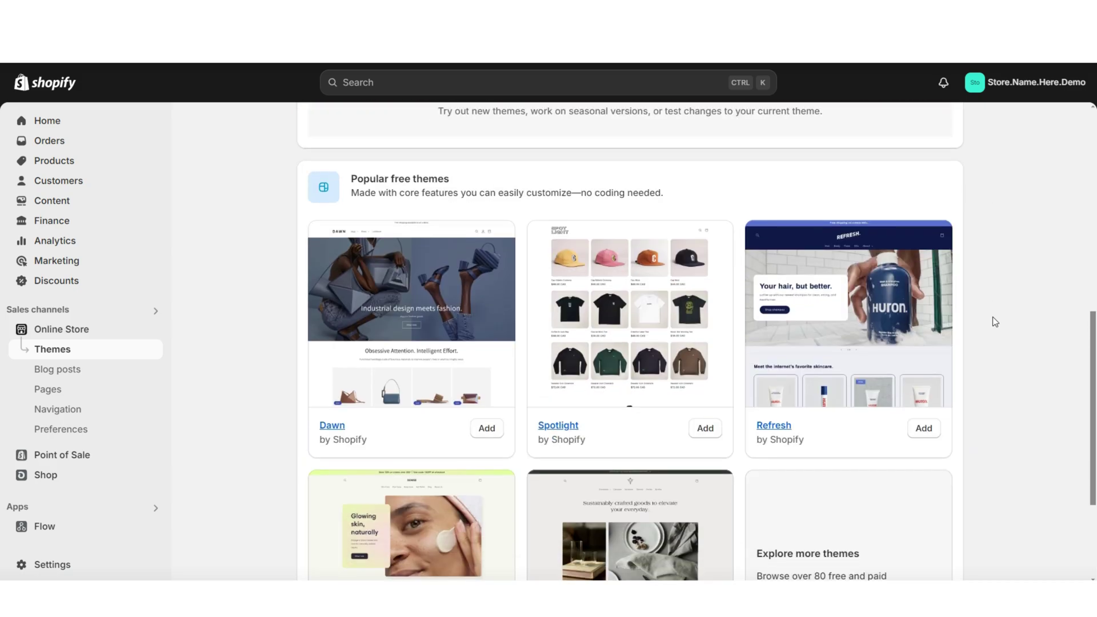
pyautogui.scroll(5, 1041, 260)
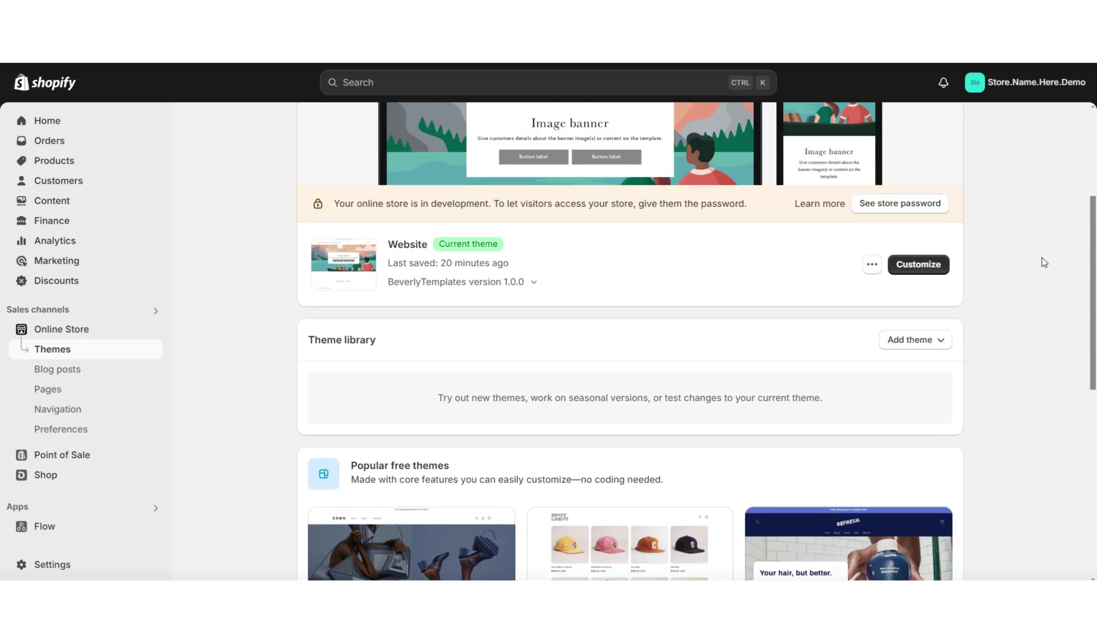
pyautogui.click(921, 479)
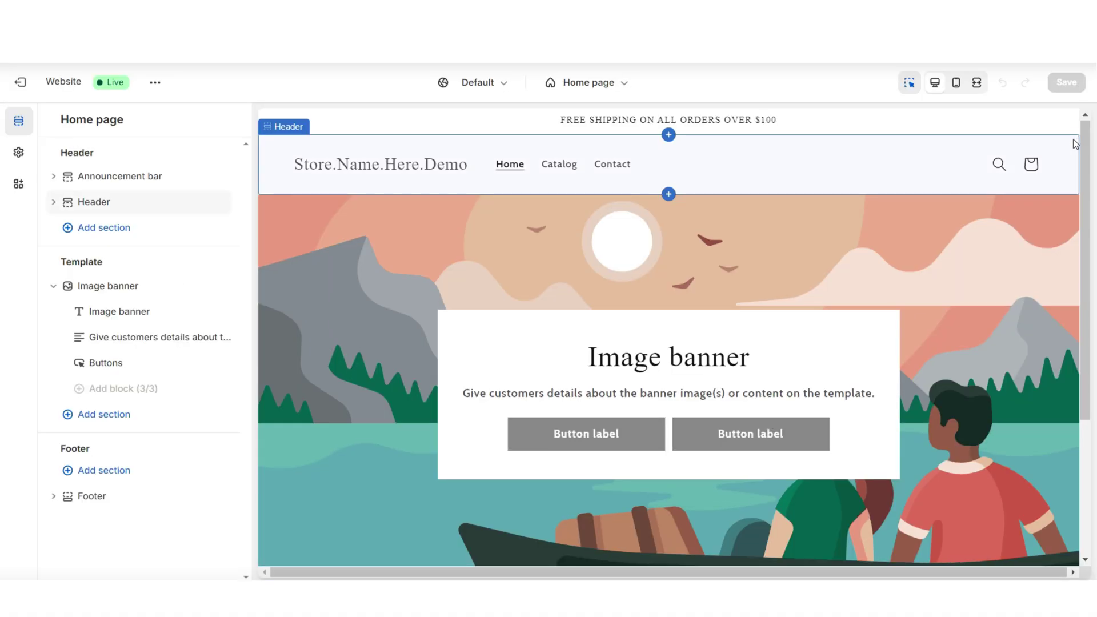
# Bring up the theme settings and preview the home page in fullscreen and mobile views.
pyautogui.scroll(-4, 952, 196)
pyautogui.click(19, 152)
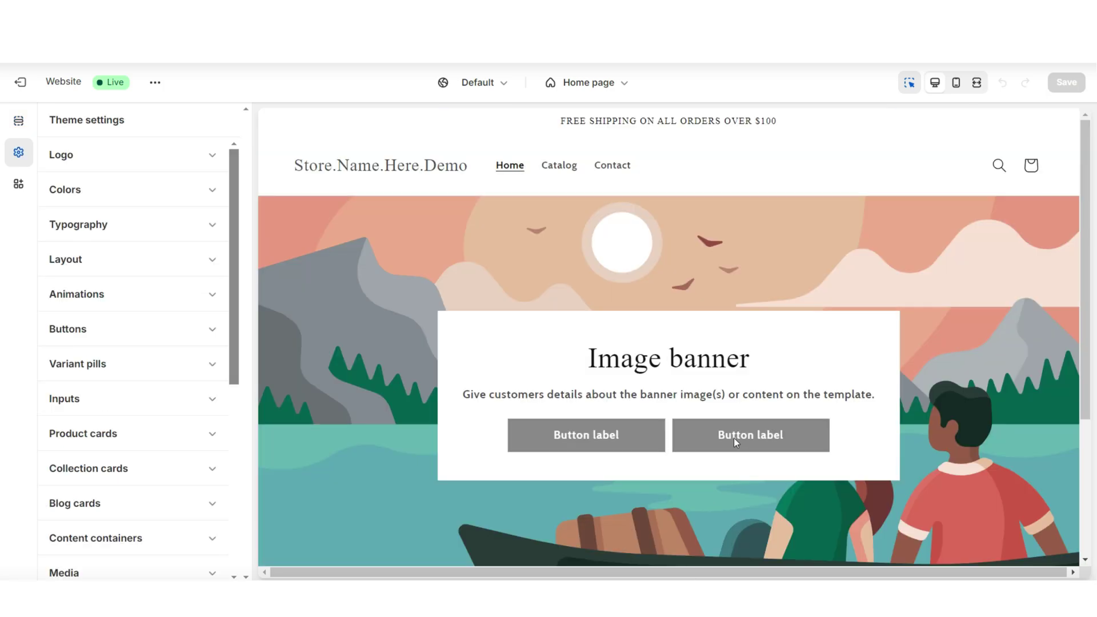
pyautogui.click(977, 83)
pyautogui.moveTo(1084, 151); pyautogui.dragTo(1092, 332)
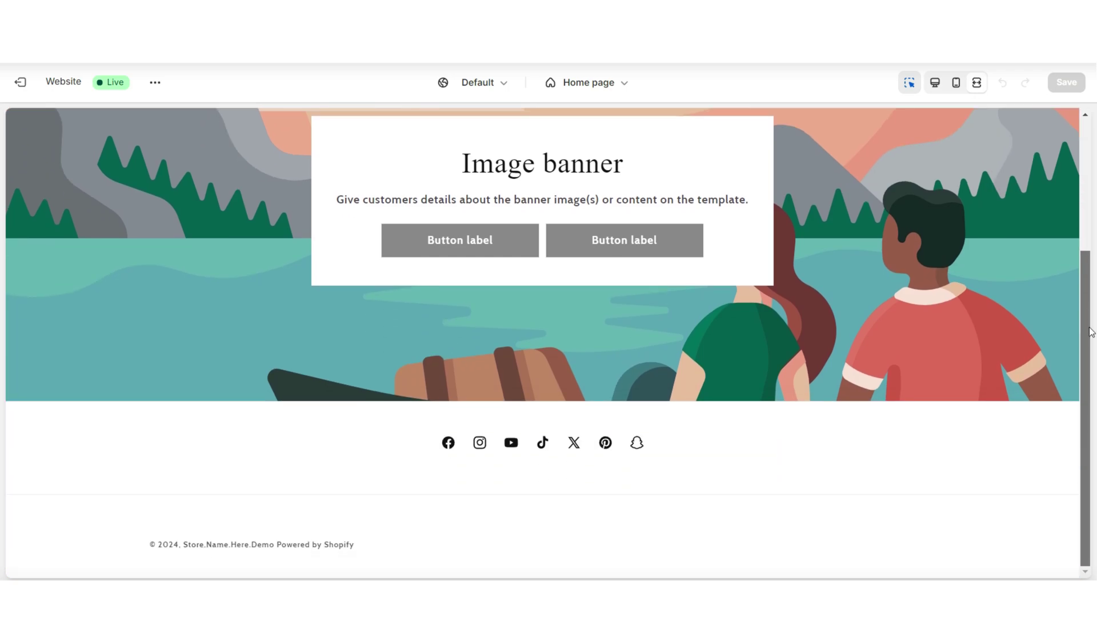
pyautogui.scroll(4, 1091, 332)
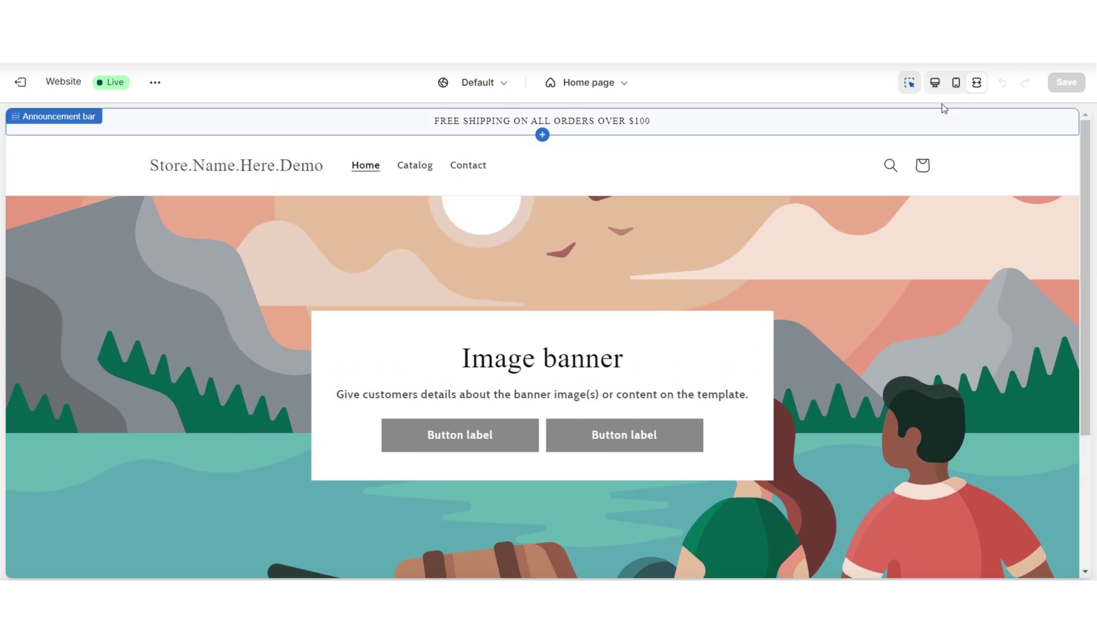
pyautogui.click(955, 84)
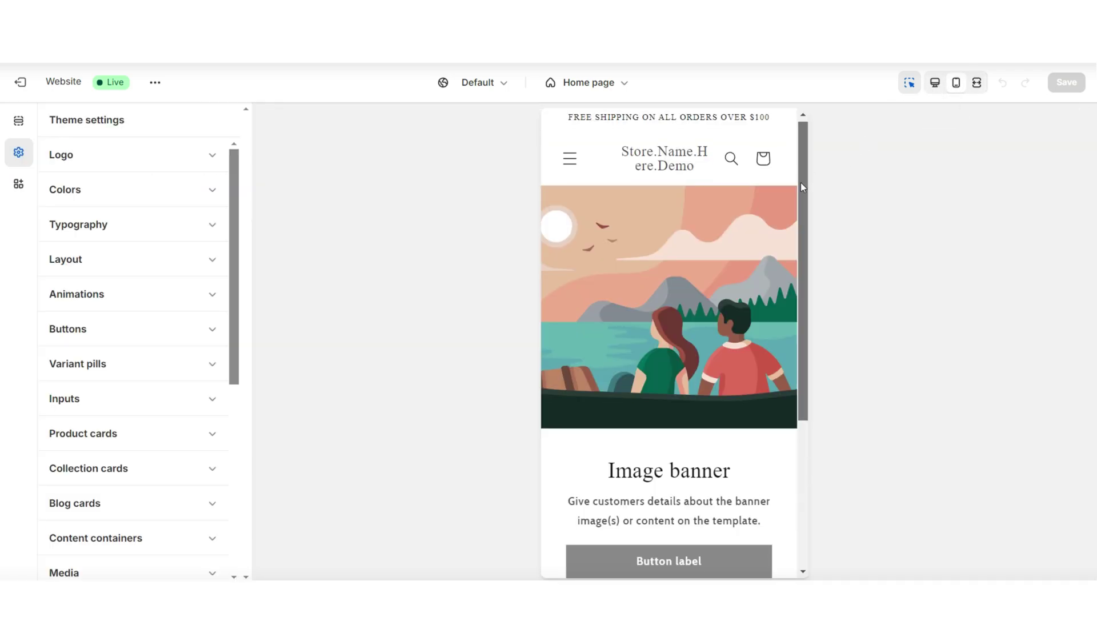
pyautogui.moveTo(800, 183); pyautogui.dragTo(810, 159)
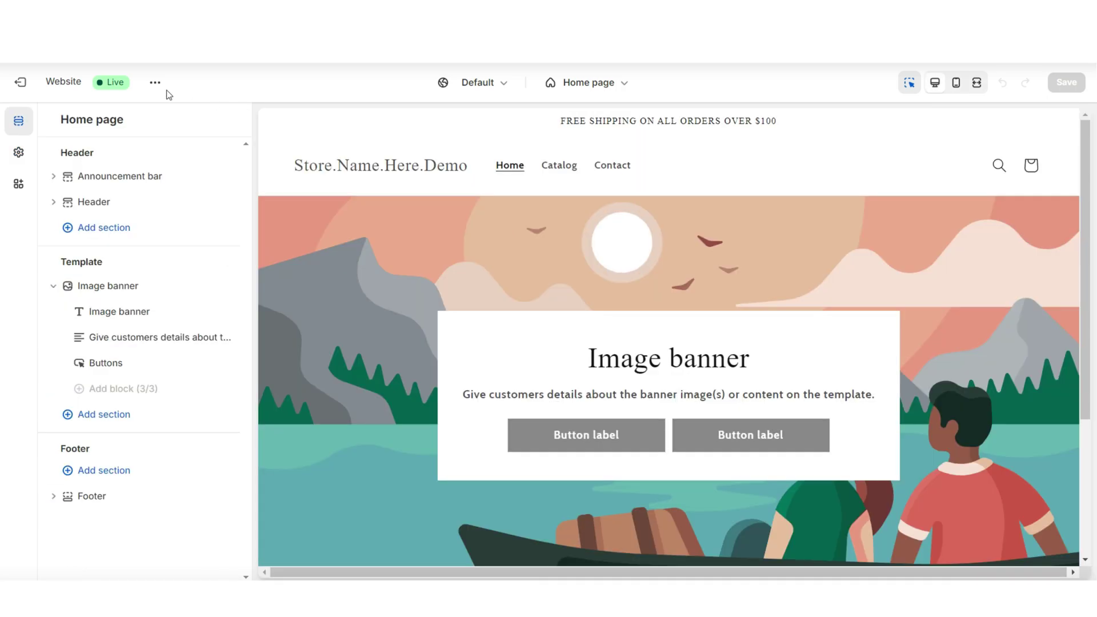
# View the Website theme as a storefront outside the editor.
pyautogui.click(156, 84)
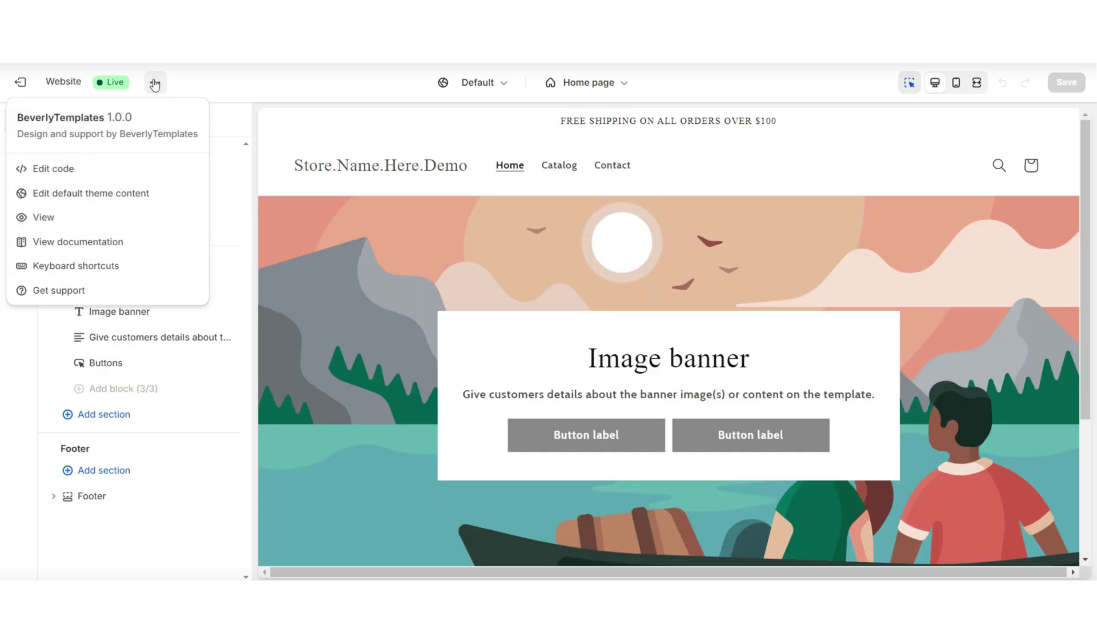
pyautogui.click(44, 220)
pyautogui.moveTo(1093, 143)
pyautogui.mouseDown()
pyautogui.moveTo(1092, 248)
pyautogui.moveTo(1087, 131)
pyautogui.mouseUp()
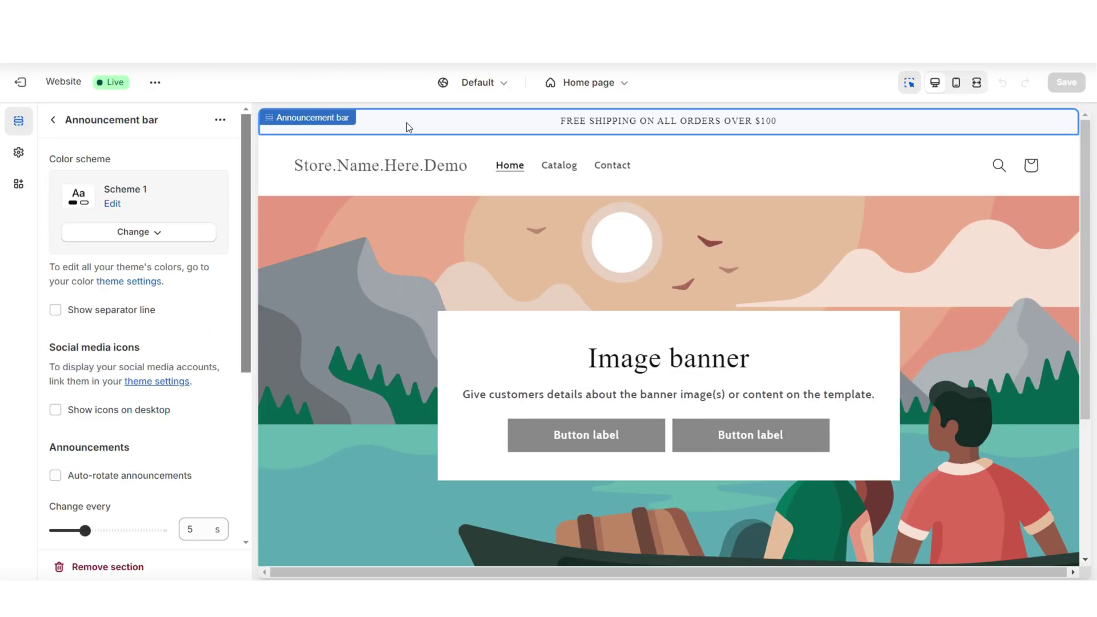
# Change the announcement text to "free shipping on all orders! shop our newest arrivals" and give it a link.
pyautogui.scroll(-3, 245, 198)
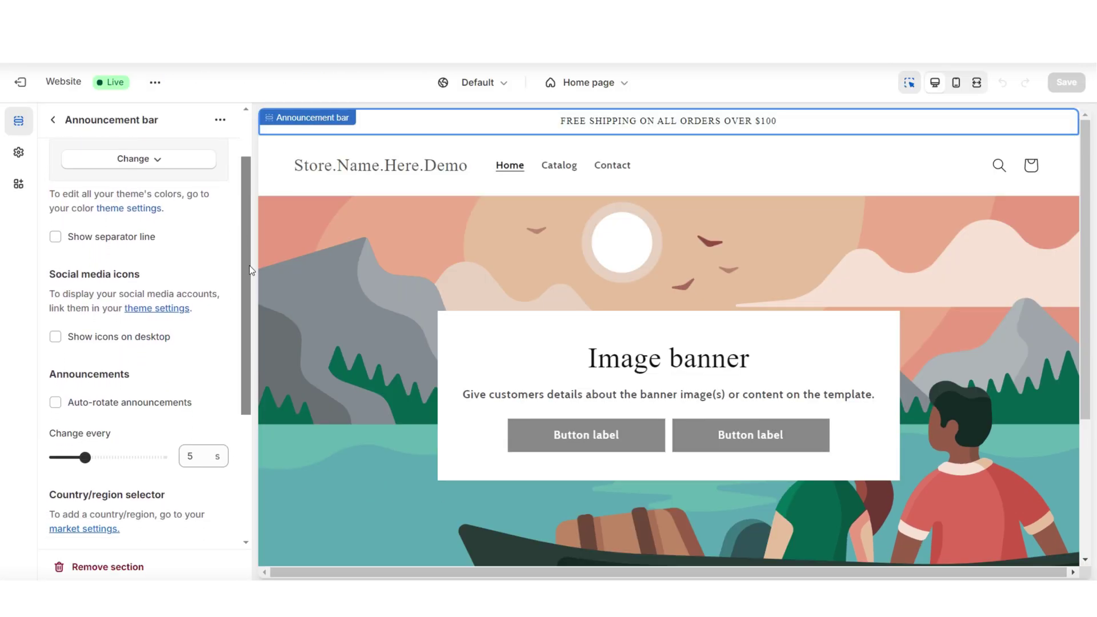
pyautogui.moveTo(241, 291); pyautogui.dragTo(237, 187)
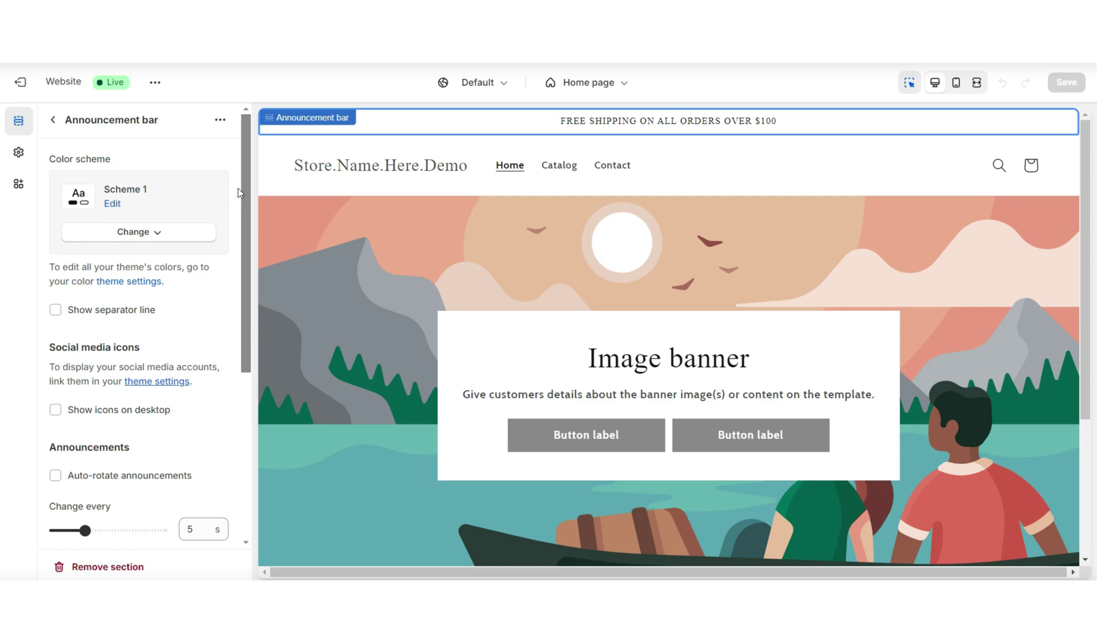
pyautogui.click(53, 121)
pyautogui.click(127, 202)
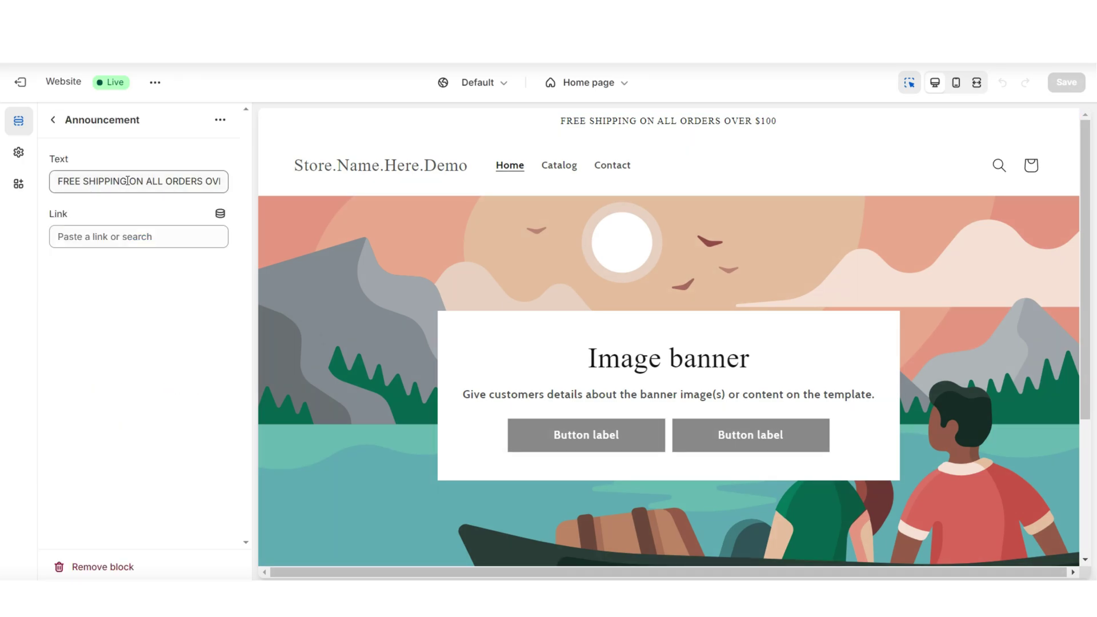
pyautogui.hotkey('ctrl', 'a')
pyautogui.write('free shipping on all orders! shop our newest arrivals')
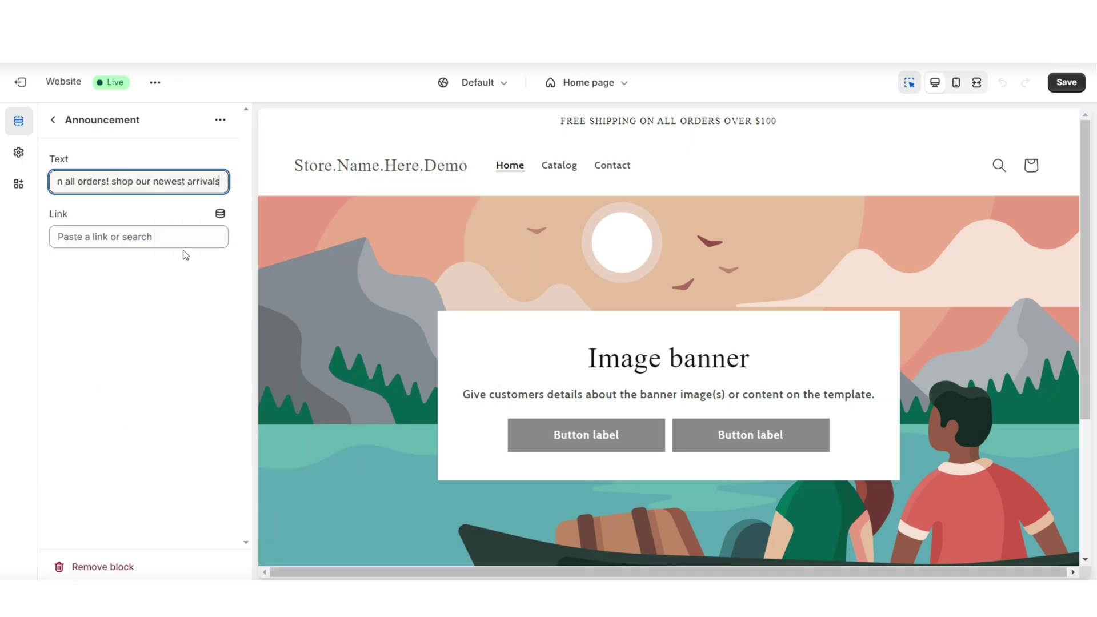
pyautogui.click(143, 211)
pyautogui.click(83, 240)
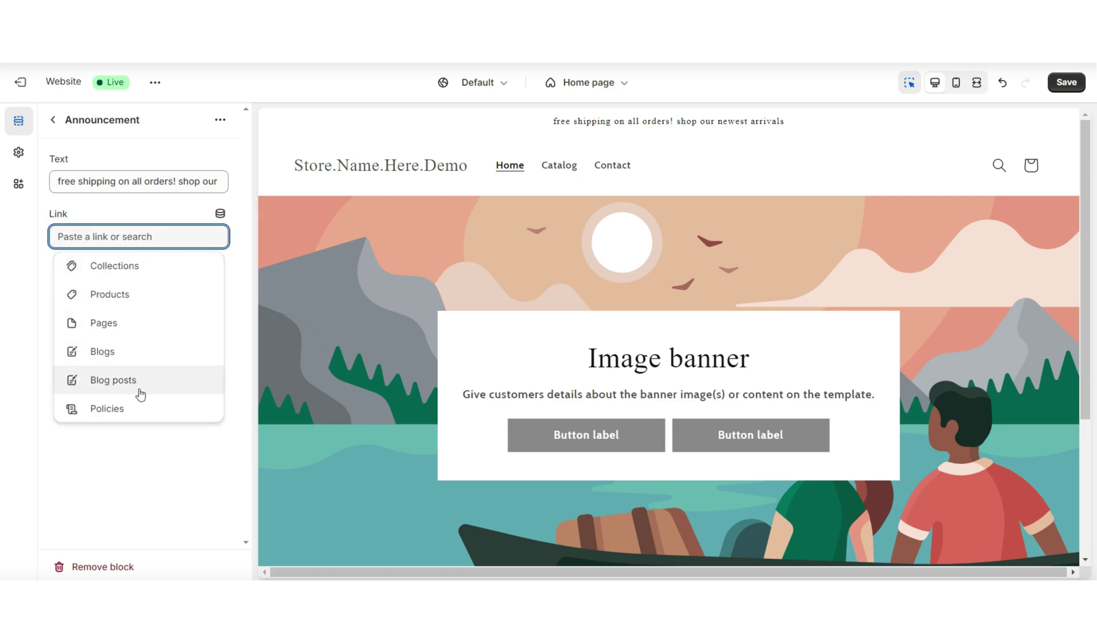
pyautogui.press('Escape')
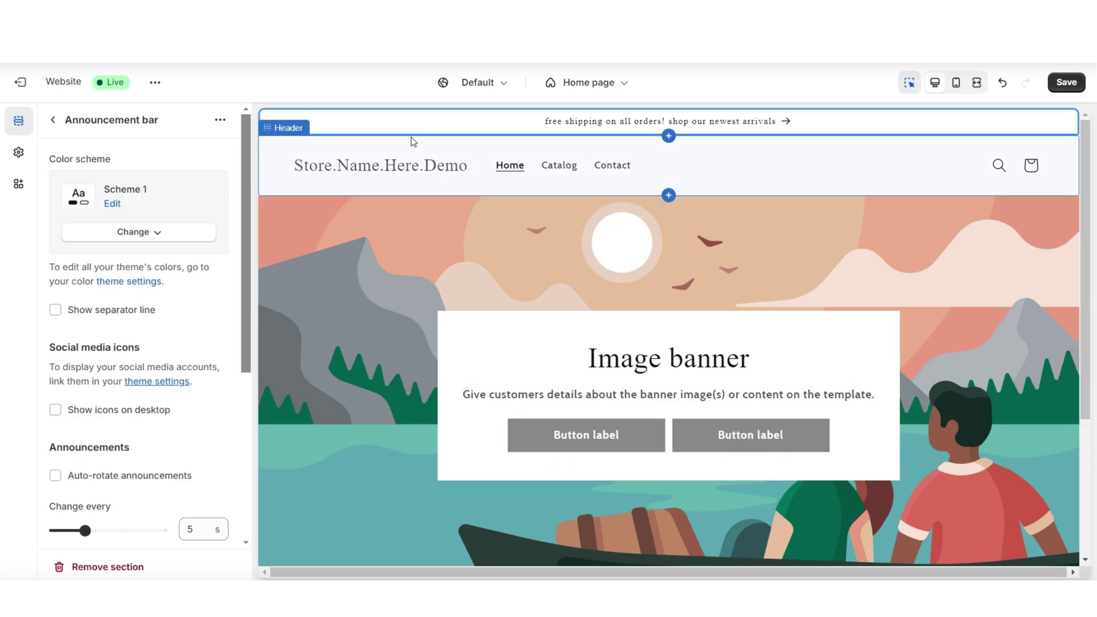
# Remove the announcement bar section from the home page.
pyautogui.click(108, 566)
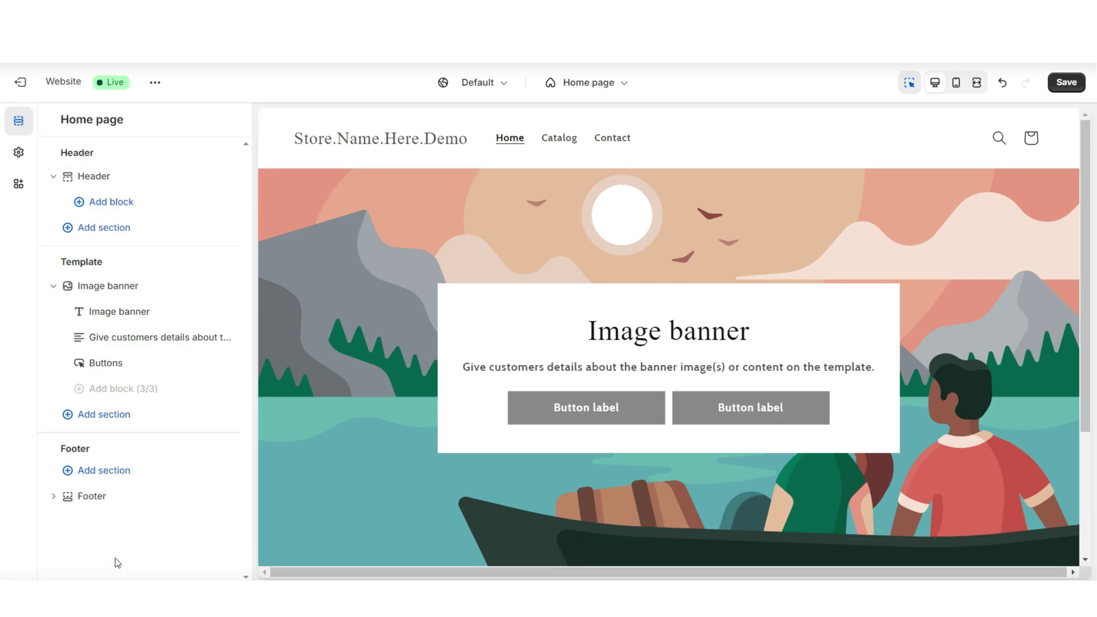
# Check the header's desktop logo position options and set its desktop menu type to Drawer.
pyautogui.click(750, 144)
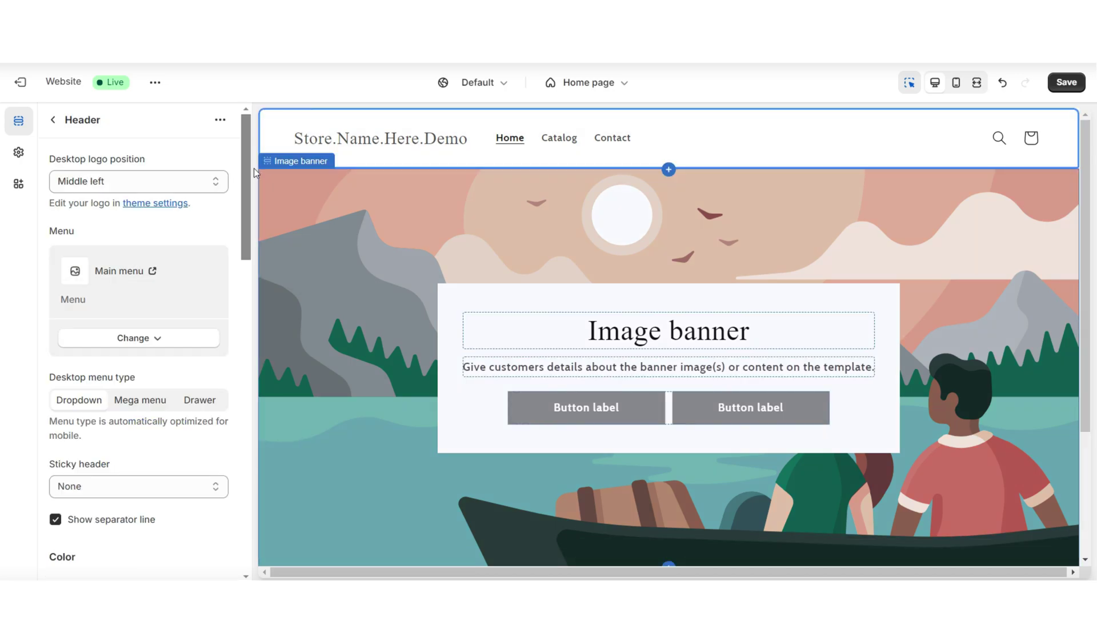
pyautogui.click(114, 180)
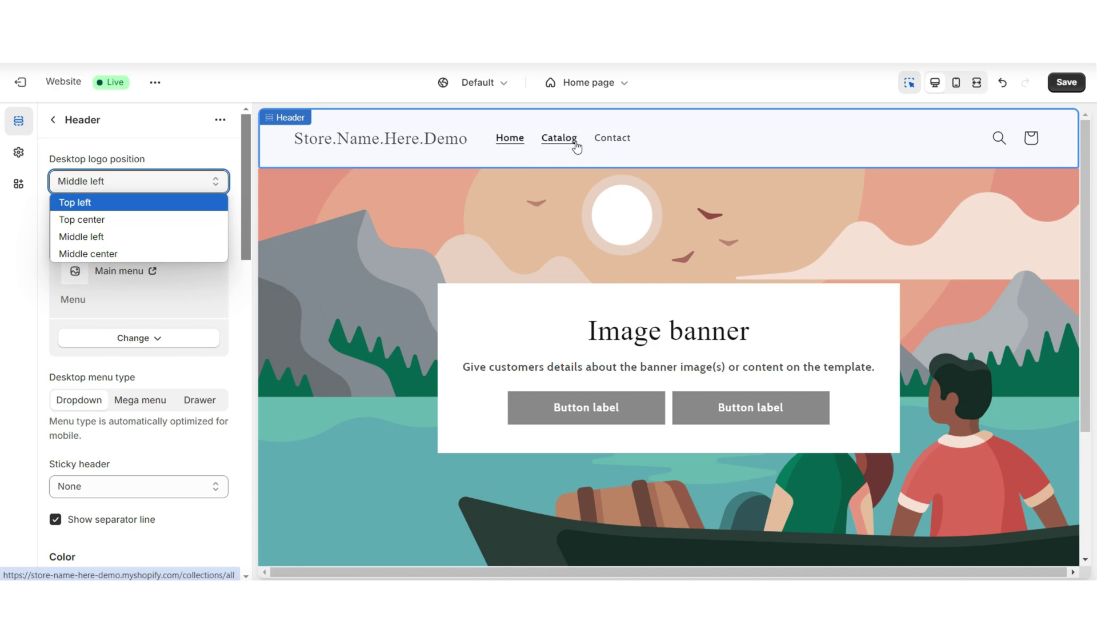
pyautogui.click(107, 156)
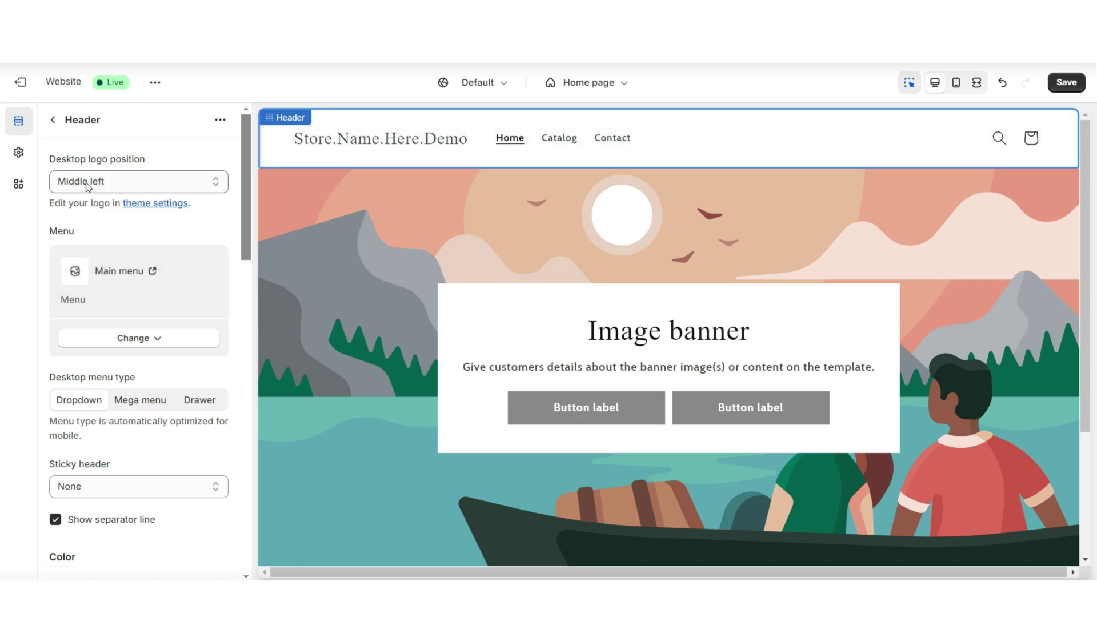
pyautogui.scroll(-3, 72, 249)
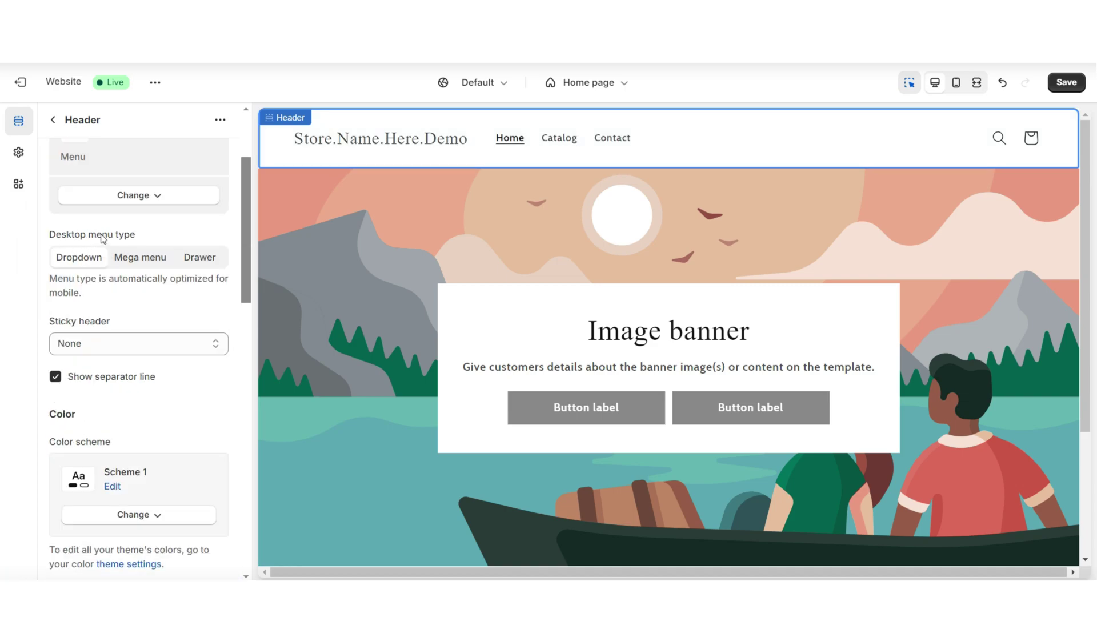
pyautogui.click(201, 259)
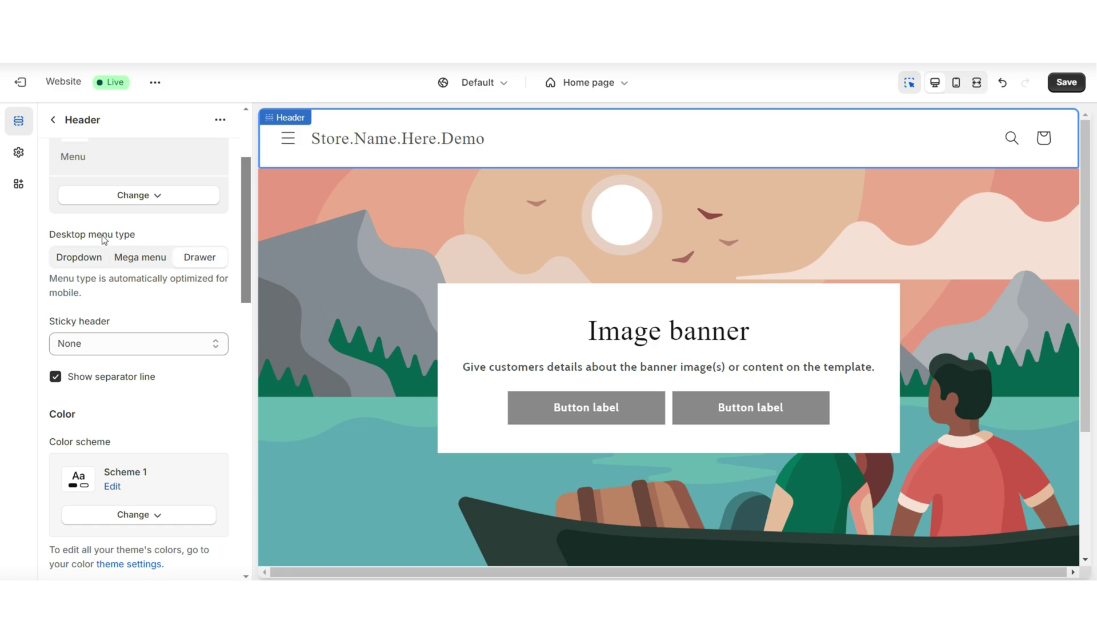
# Preview the header's drawer menu opened in the fullscreen view and return to the editor.
pyautogui.hotkey('ctrl', 'shift', 'f')
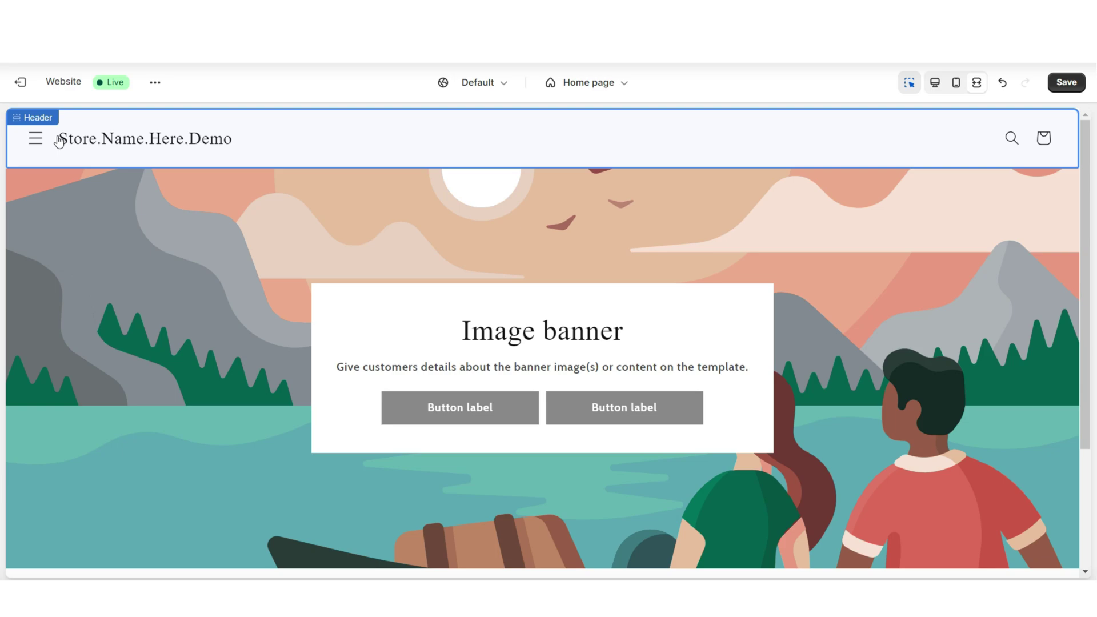
pyautogui.click(38, 139)
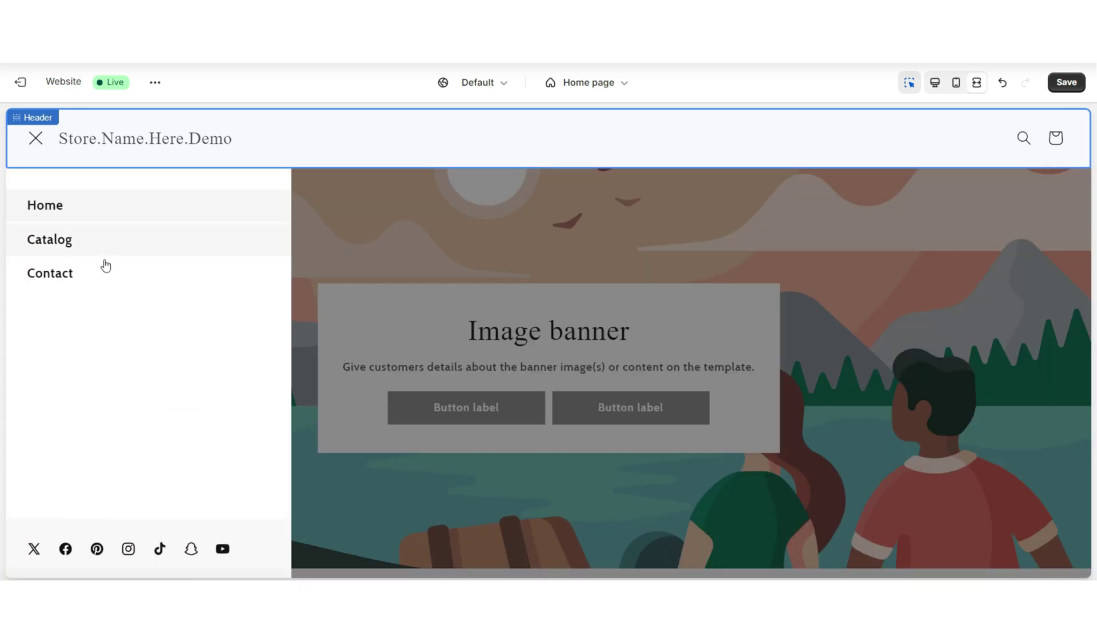
pyautogui.hotkey('ctrl', 'shift', 'f')
# Use the BEAUTY AND CO. image as the theme logo and set the desktop logo width to 190 px.
pyautogui.click(19, 155)
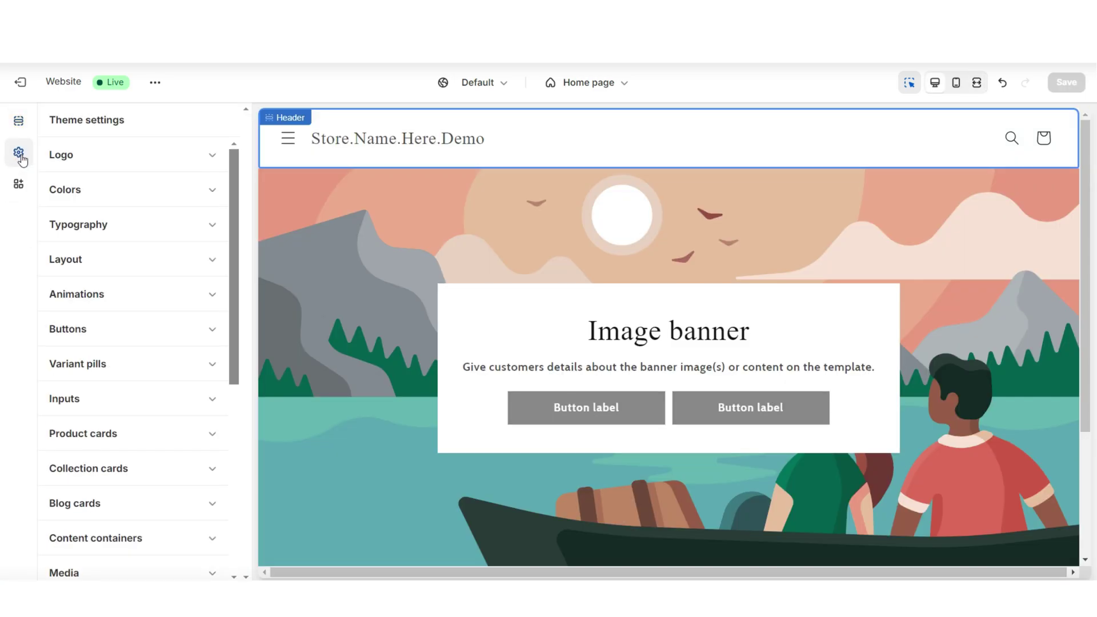
pyautogui.click(74, 160)
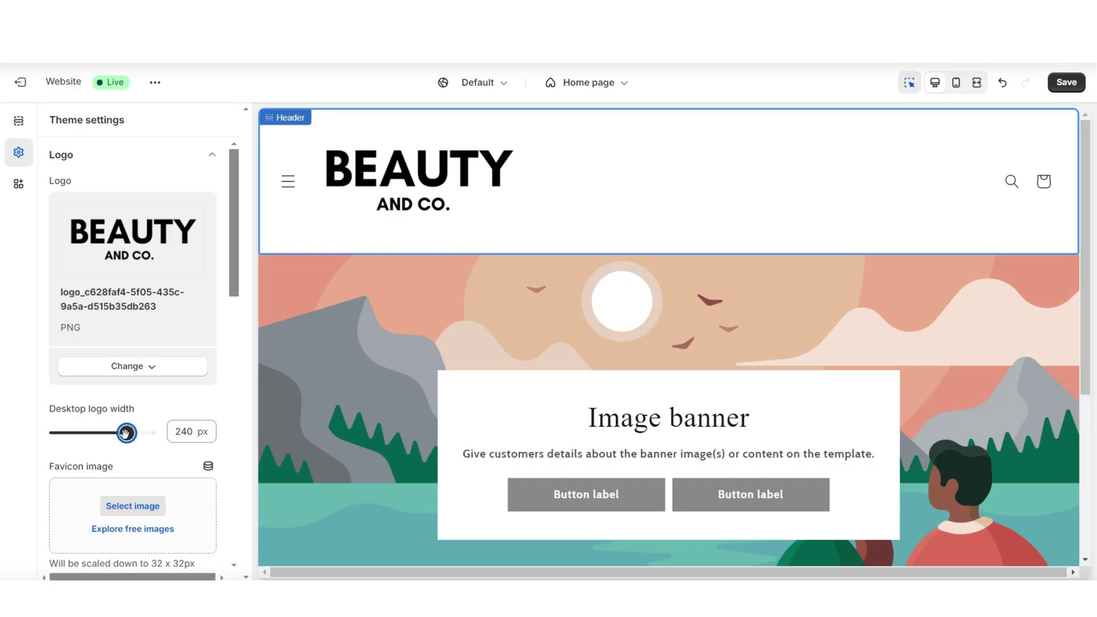
pyautogui.moveTo(125, 433); pyautogui.dragTo(108, 433)
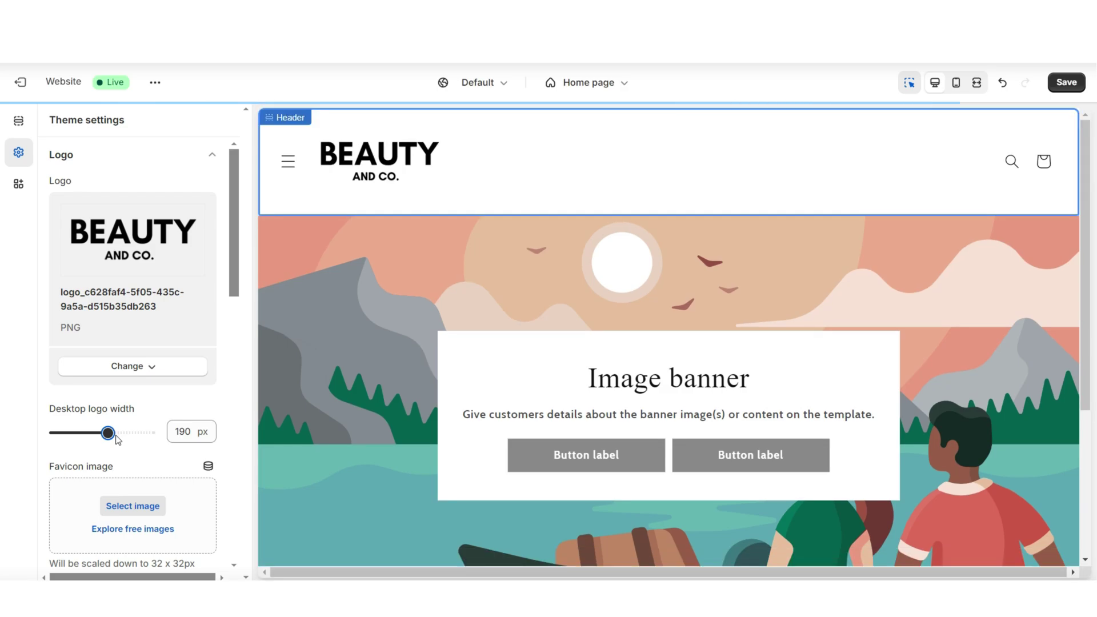
# Add an Image with text section to the home page template, directly below the header.
pyautogui.click(19, 120)
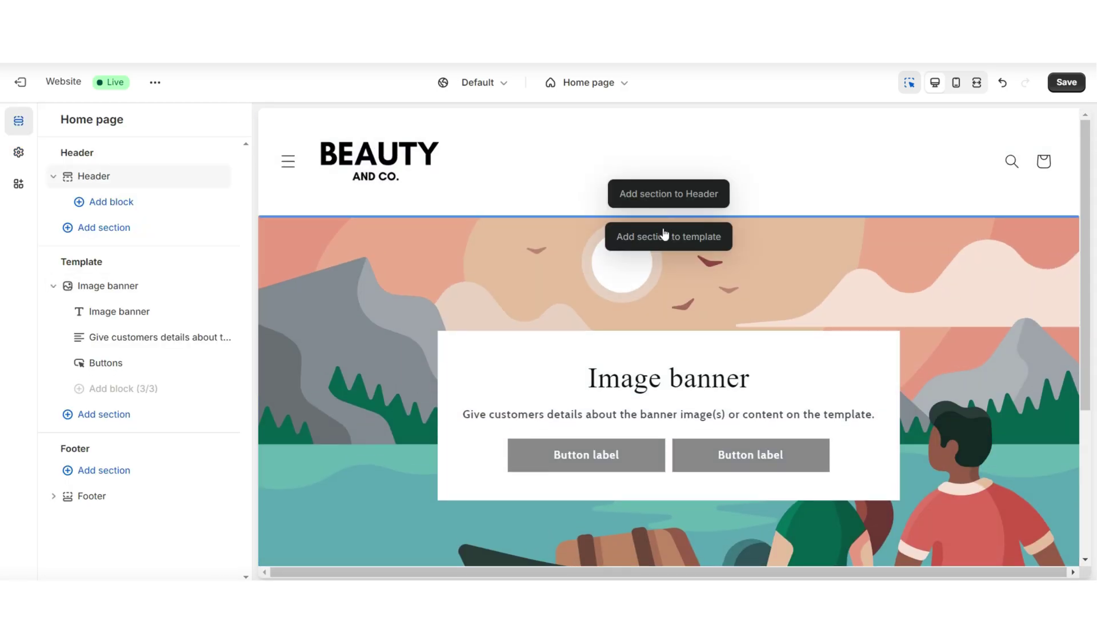
pyautogui.click(660, 241)
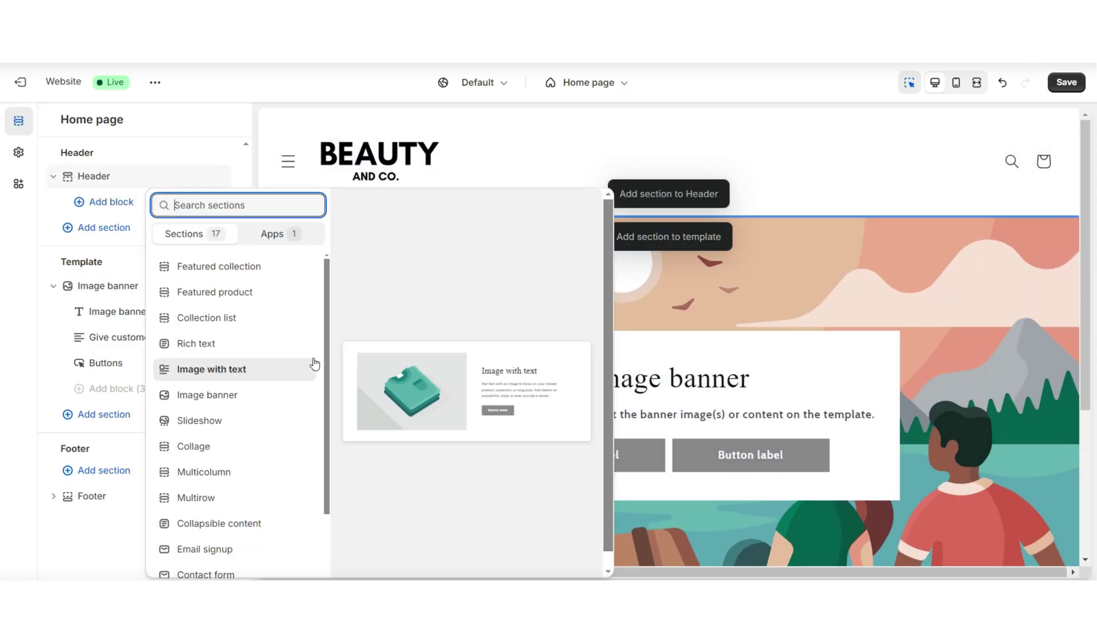
pyautogui.click(287, 373)
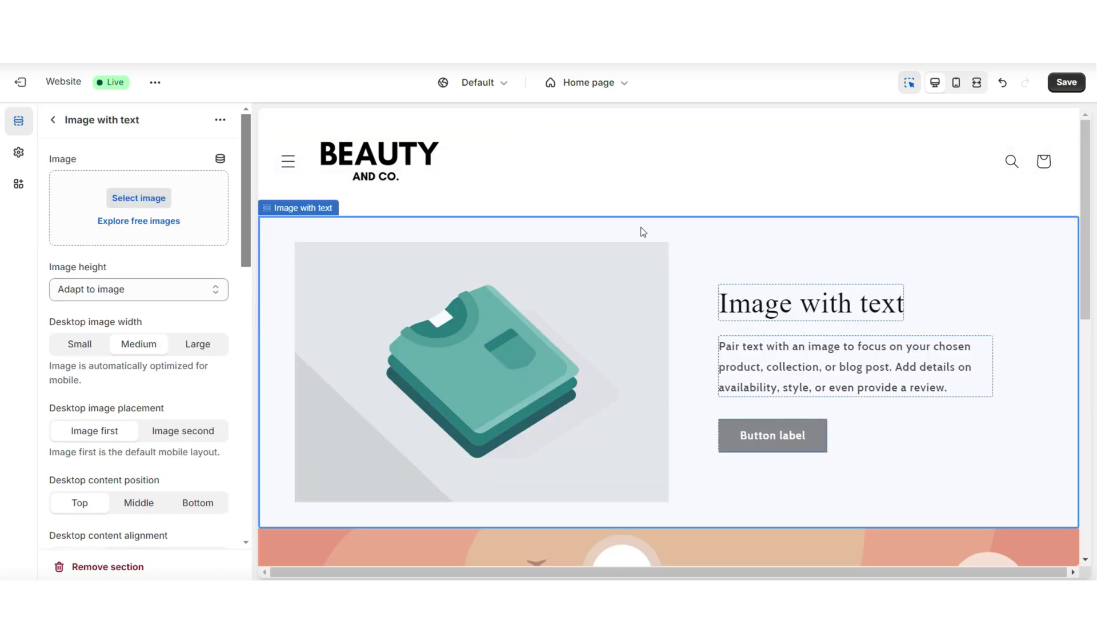
# Remove the Image banner section below the Image with text section.
pyautogui.scroll(-5, 286, 343)
pyautogui.click(312, 311)
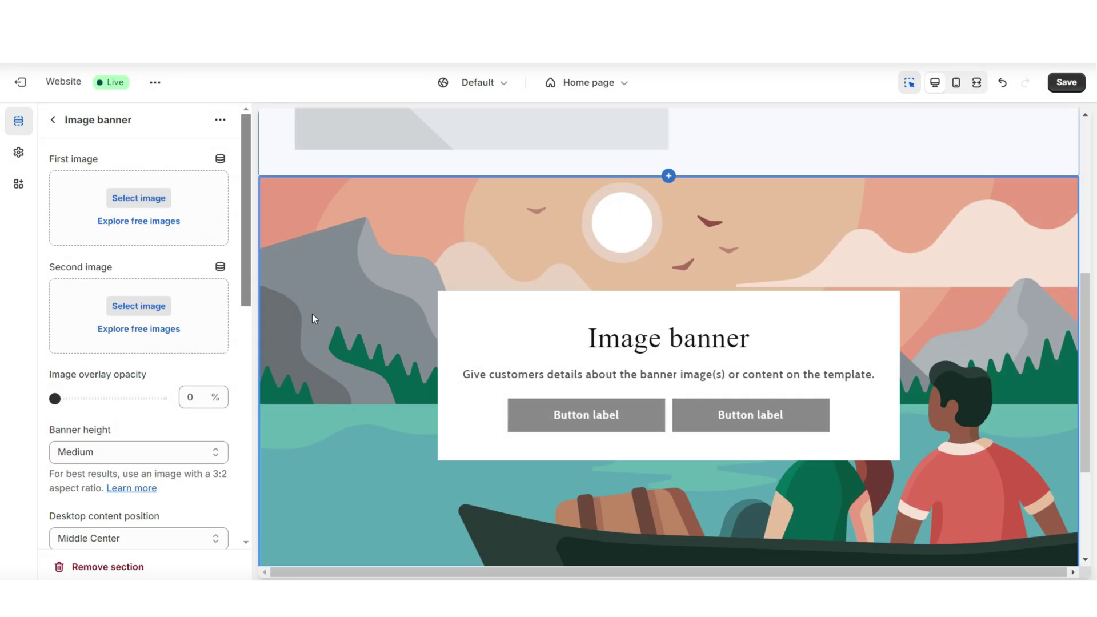
pyautogui.click(118, 574)
pyautogui.scroll(3, 527, 404)
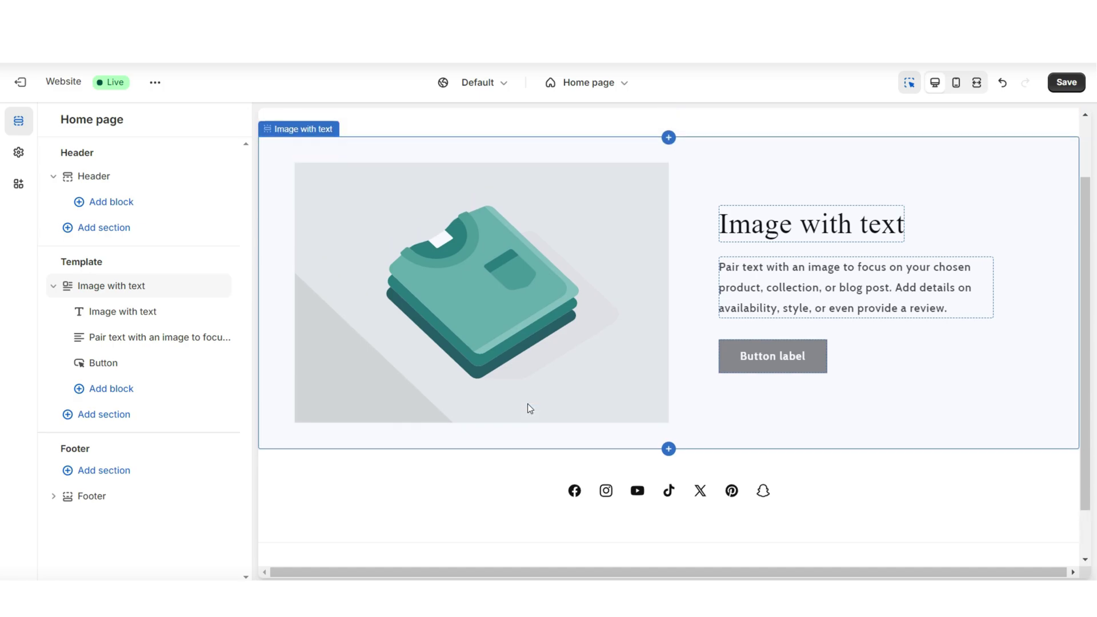
# Preview the Image with text section in the mobile layout.
pyautogui.click(529, 404)
pyautogui.click(956, 84)
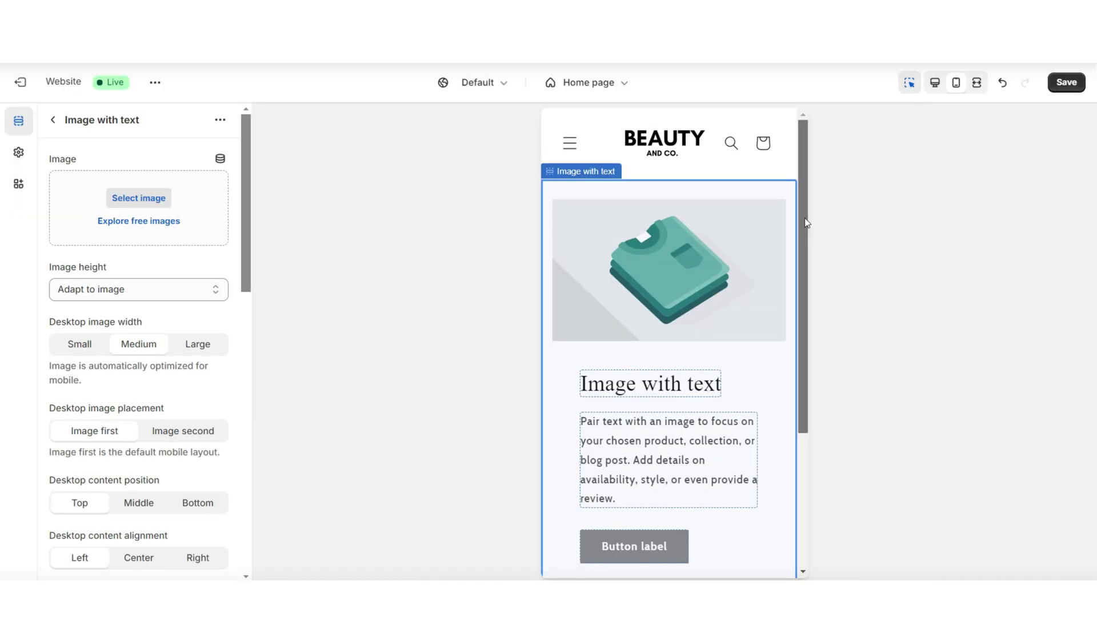
pyautogui.moveTo(807, 214); pyautogui.dragTo(807, 264)
pyautogui.scroll(2, 808, 265)
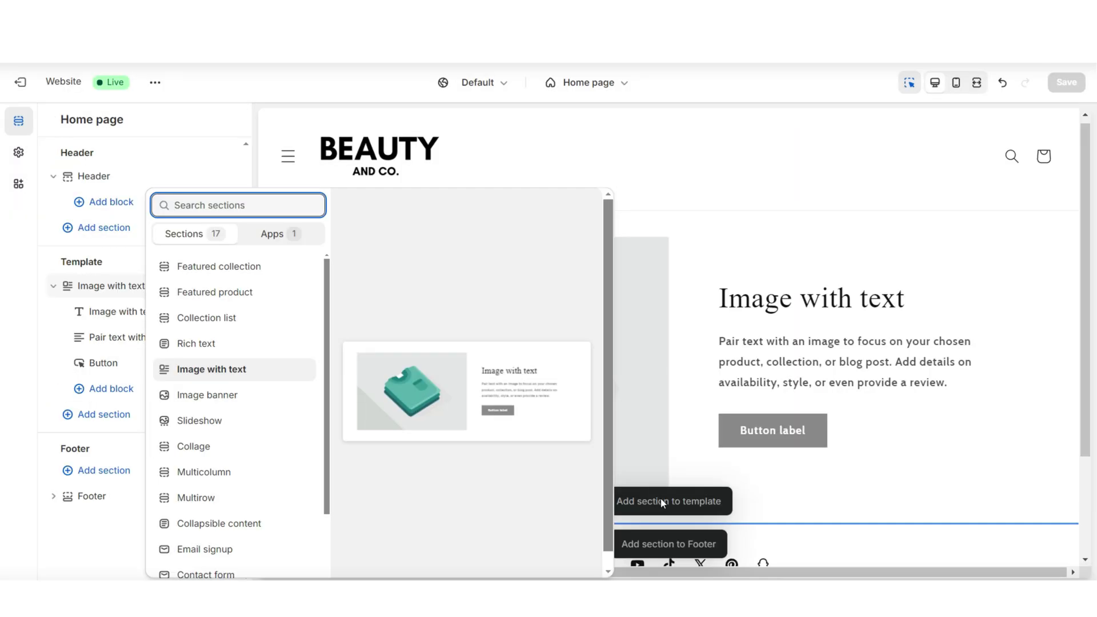
# Add a Collection list section below the Image with text section and set its number of desktop columns to 6.
pyautogui.click(206, 324)
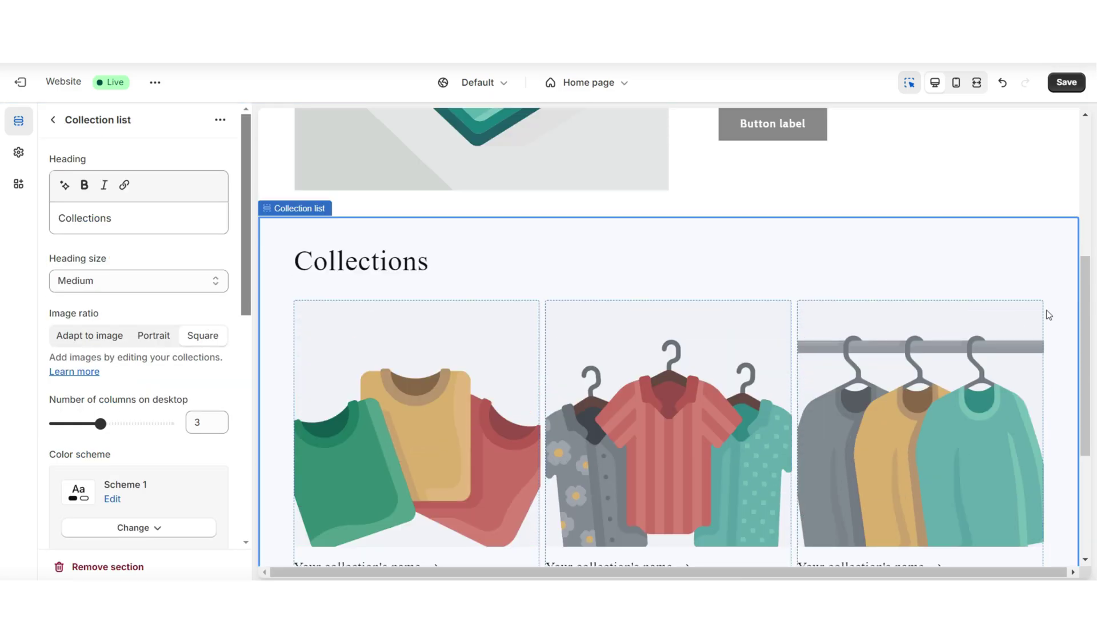
pyautogui.moveTo(112, 218); pyautogui.dragTo(70, 170)
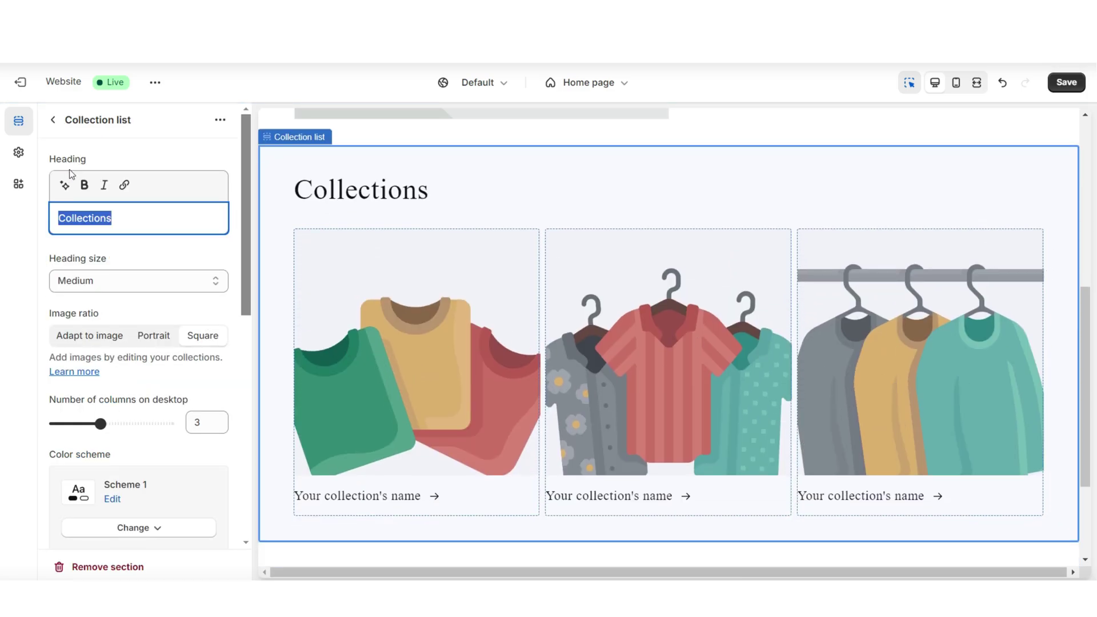
pyautogui.scroll(-2, 100, 353)
pyautogui.click(100, 353)
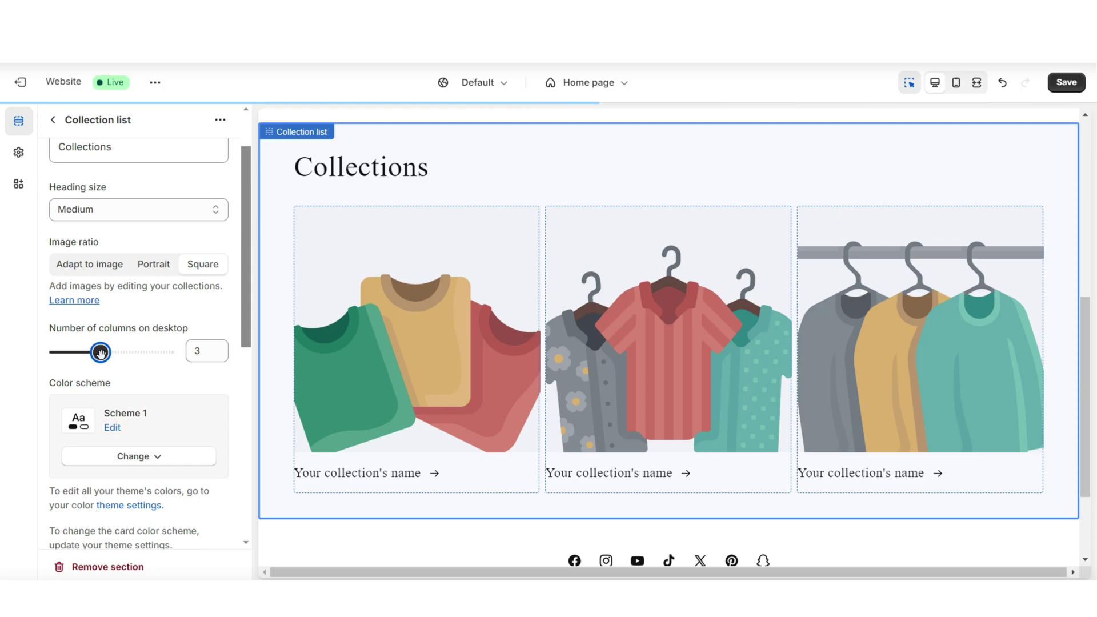
pyautogui.moveTo(101, 353); pyautogui.dragTo(164, 351)
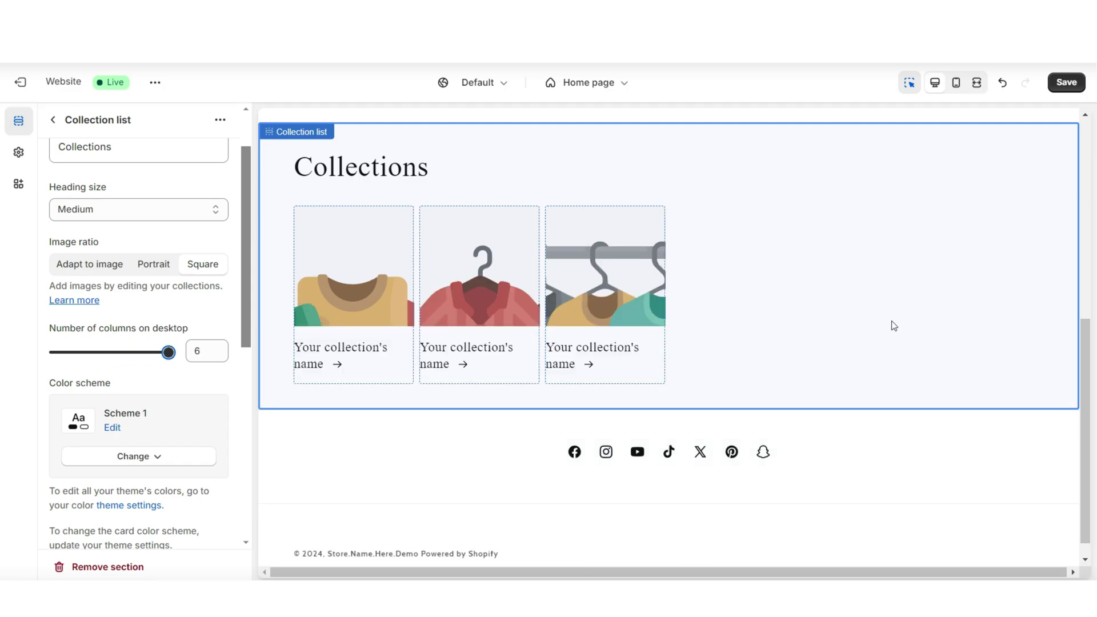
pyautogui.scroll(1, 690, 404)
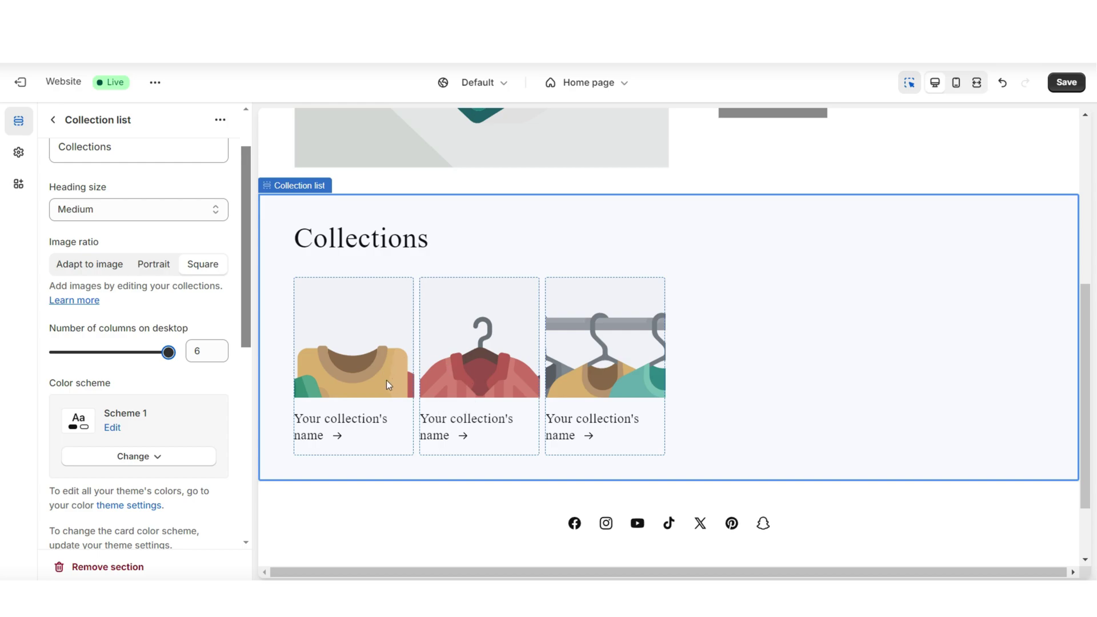
# Duplicate the collection block until the collection list holds six collections in its row.
pyautogui.click(572, 329)
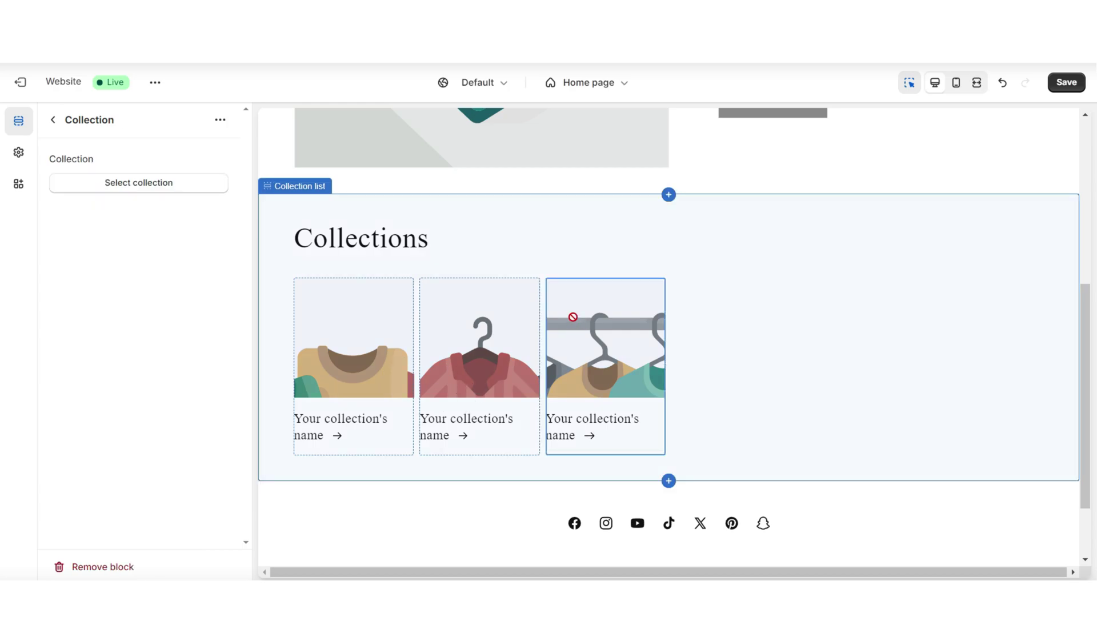
pyautogui.click(220, 119)
pyautogui.click(254, 147)
# Add an Image banner section below the collection list and change its heading to "FLASH SALE! Shop Our 20% Off Sale Now".
pyautogui.click(669, 481)
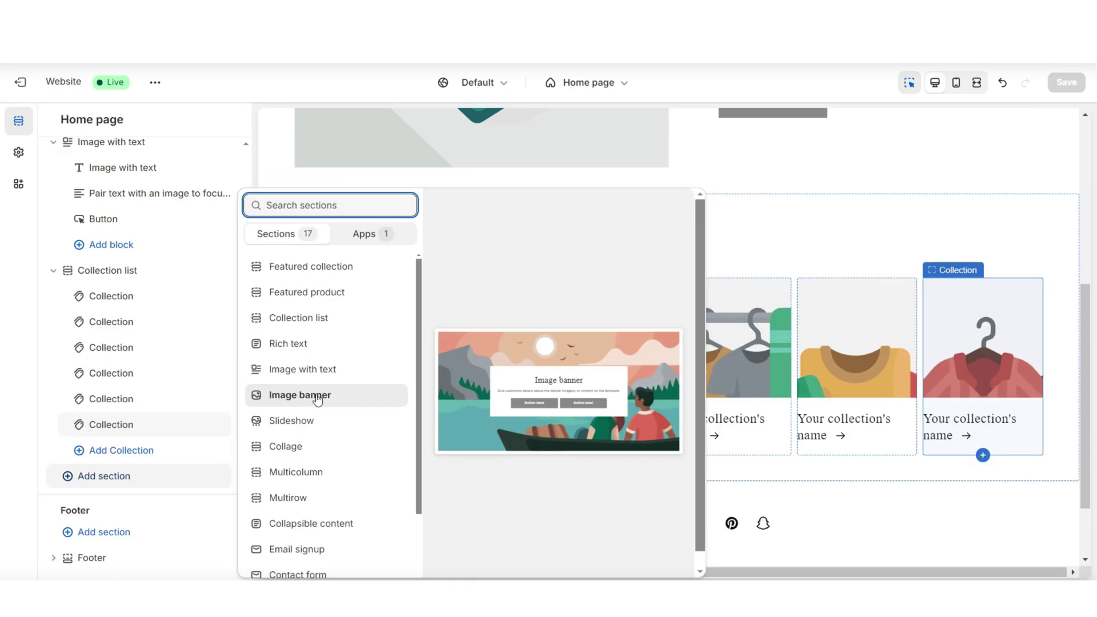
pyautogui.click(318, 400)
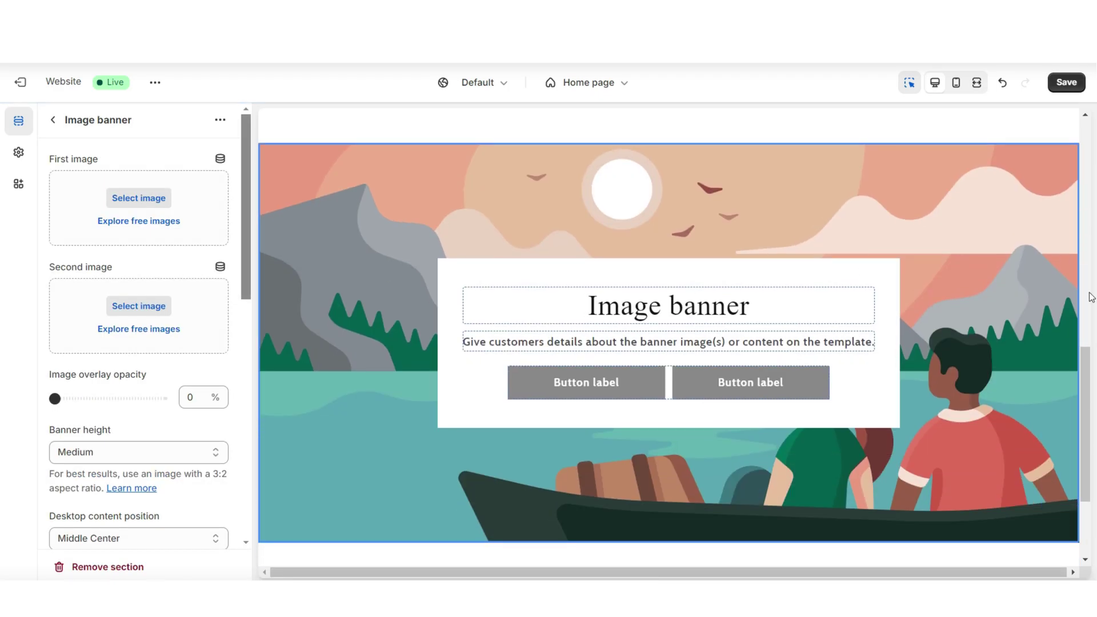
pyautogui.click(668, 285)
pyautogui.tripleClick(91, 217)
pyautogui.rightClick(126, 219)
pyautogui.click(150, 307)
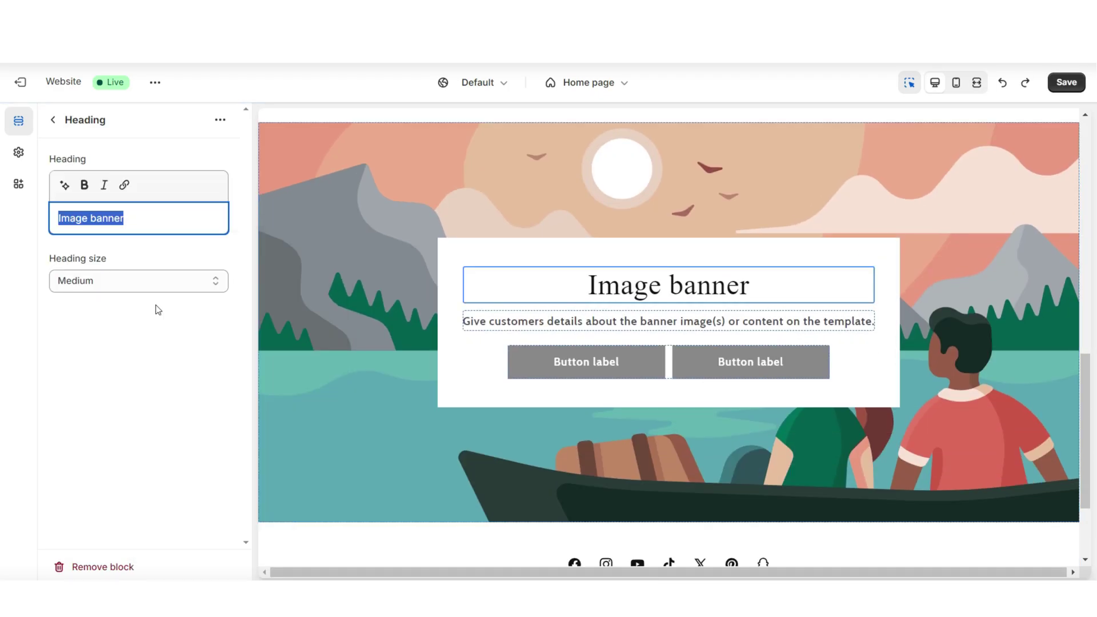
# Check the flash sale banner and the collections row in the fullscreen preview, and return to the editor.
pyautogui.click(977, 82)
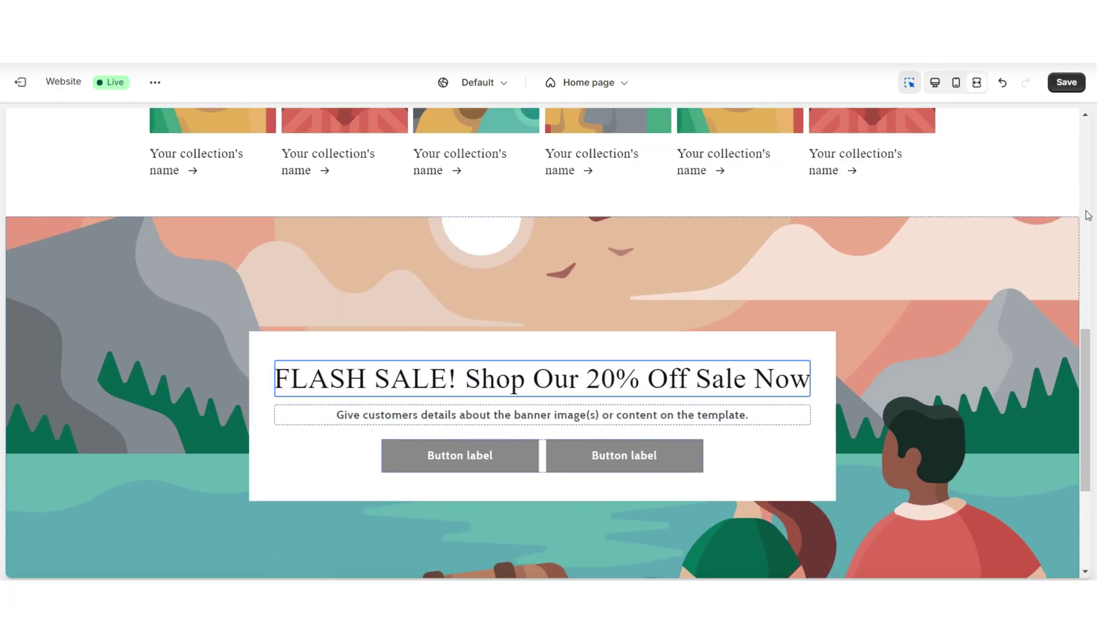
pyautogui.scroll(2, 1088, 215)
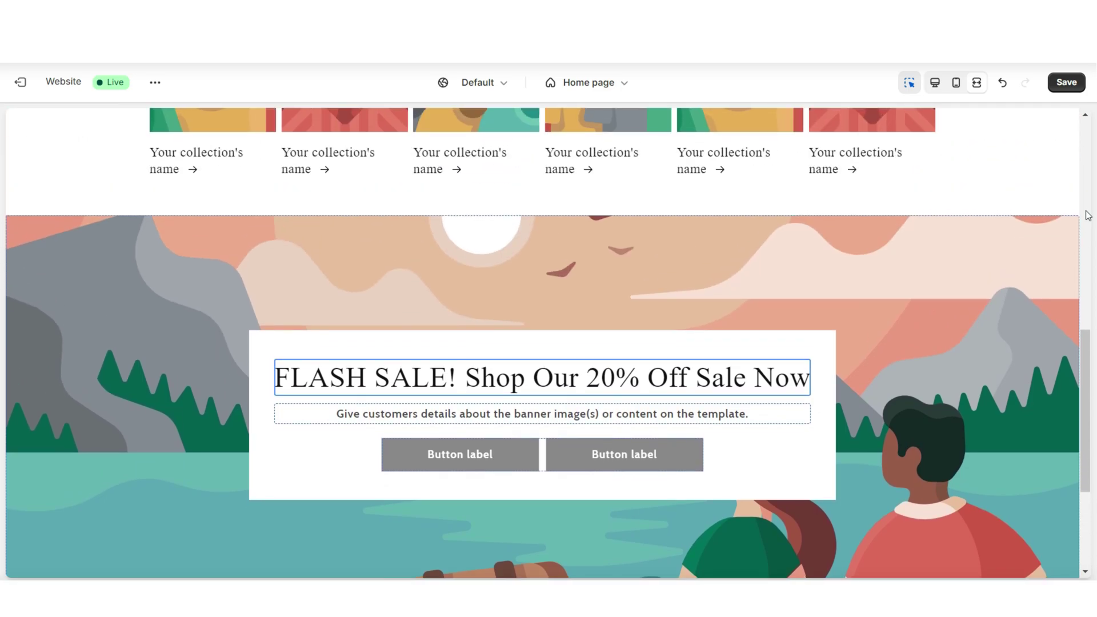
pyautogui.click(676, 210)
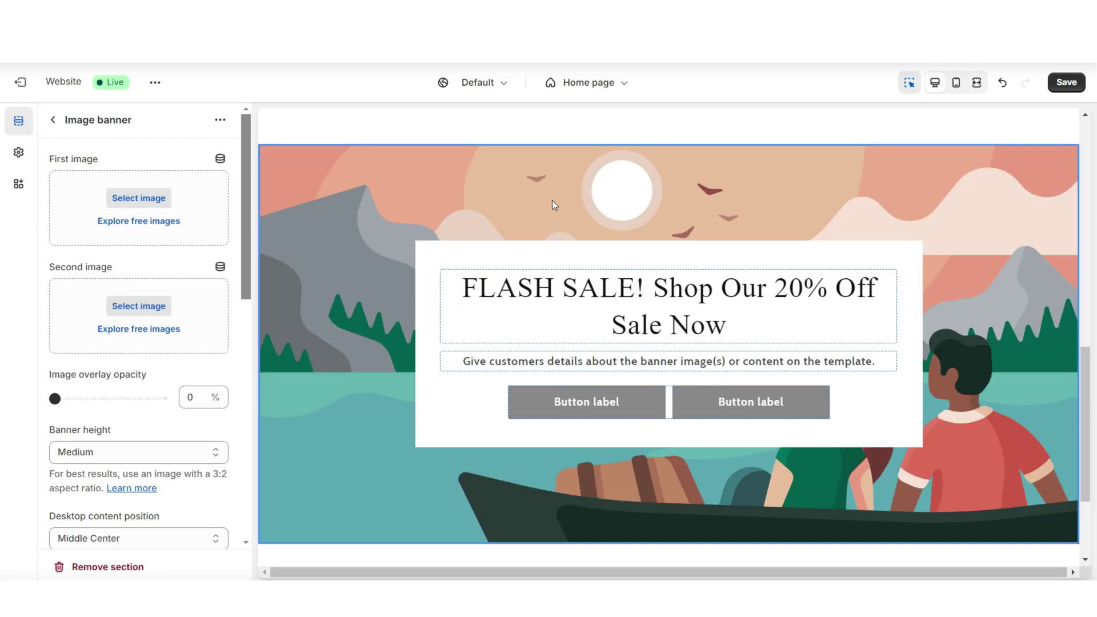
pyautogui.scroll(-1, 972, 263)
pyautogui.scroll(1, 1087, 267)
# Set the background color of Scheme 1 in the theme's color settings to #F7E7E6.
pyautogui.click(18, 153)
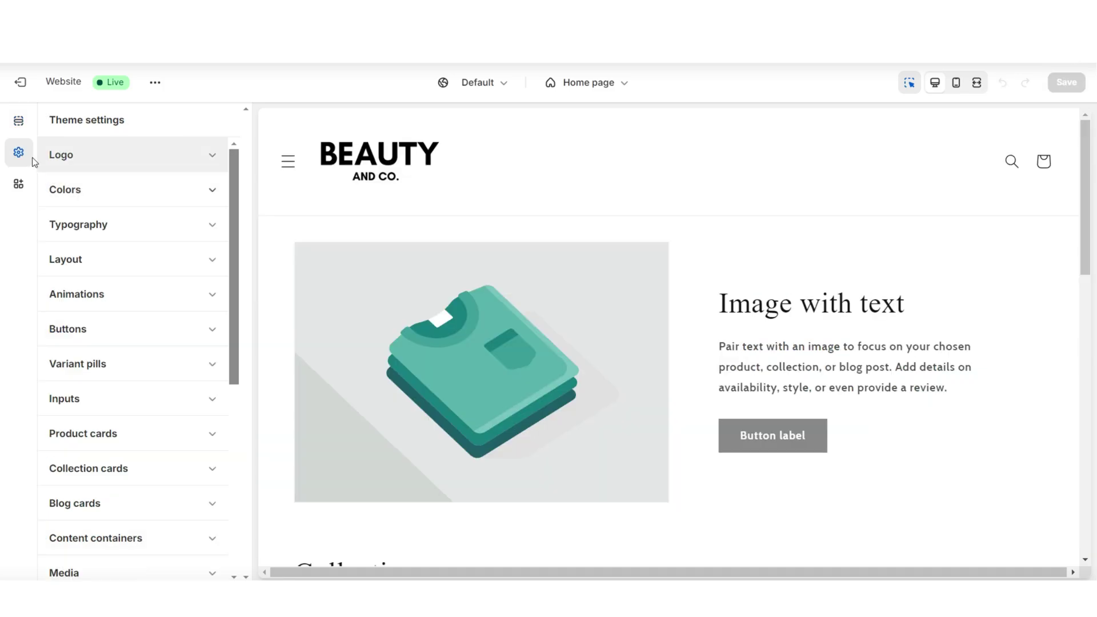
pyautogui.click(97, 197)
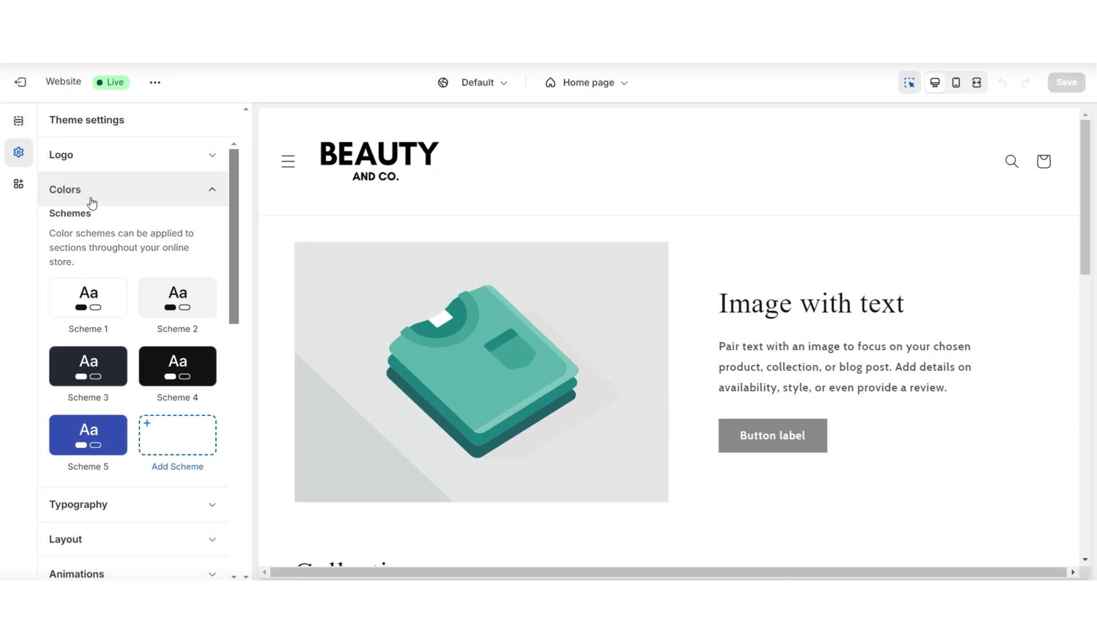
pyautogui.click(98, 299)
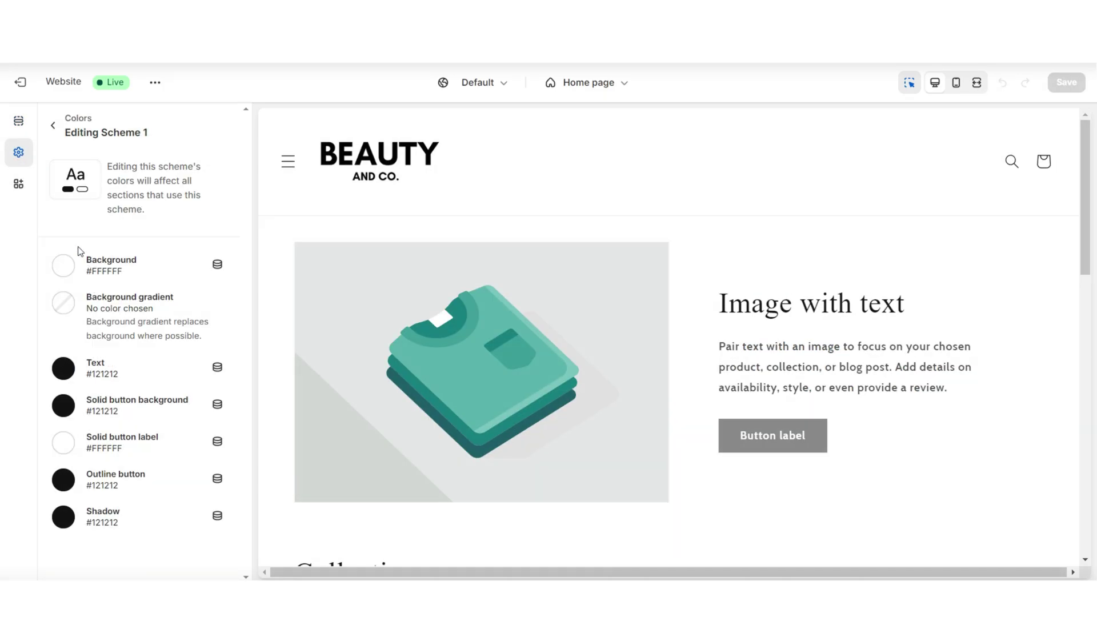
pyautogui.click(62, 271)
pyautogui.hotkey('ctrl', 'a')
pyautogui.write('F7E7E6')
pyautogui.press('Return')
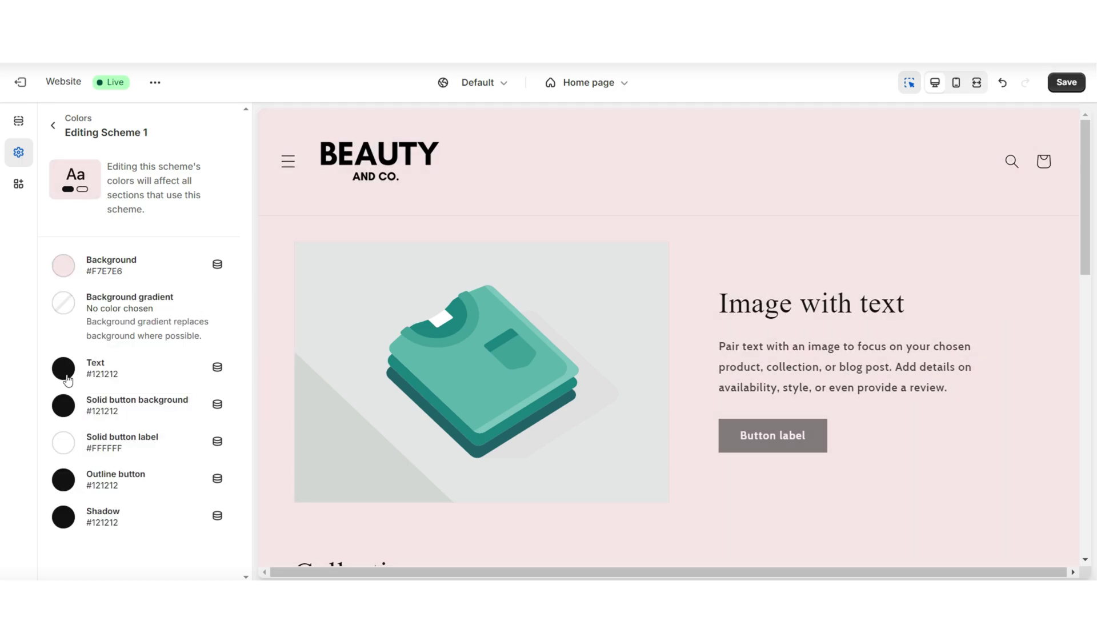
# Set the text color of Scheme 1 to #000000.
pyautogui.click(64, 370)
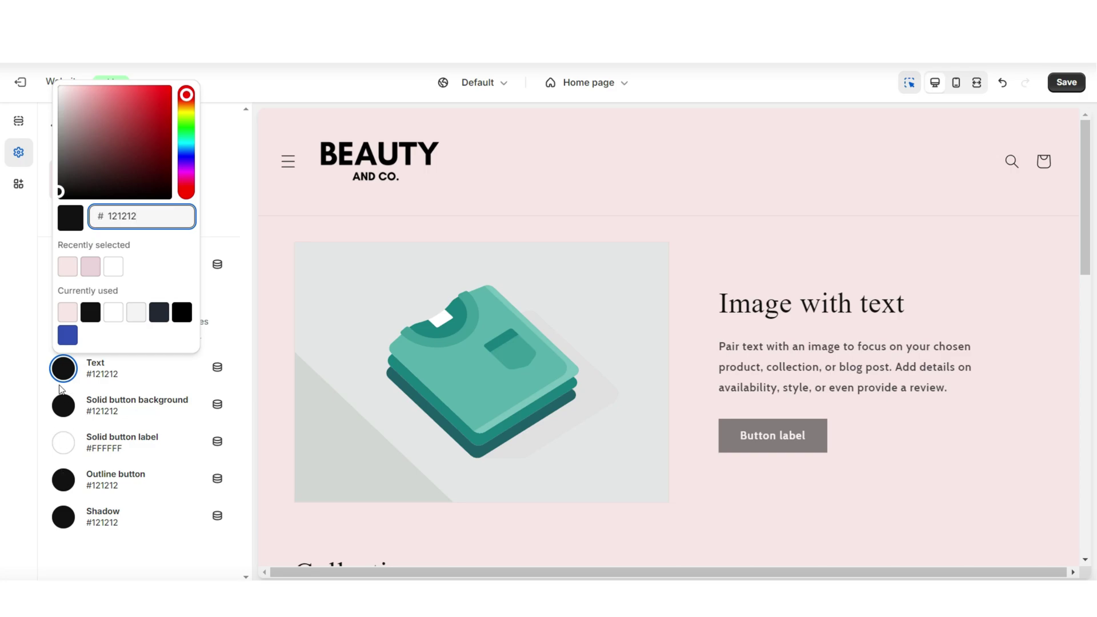
pyautogui.hotkey('ctrl', 'a')
pyautogui.write('000000')
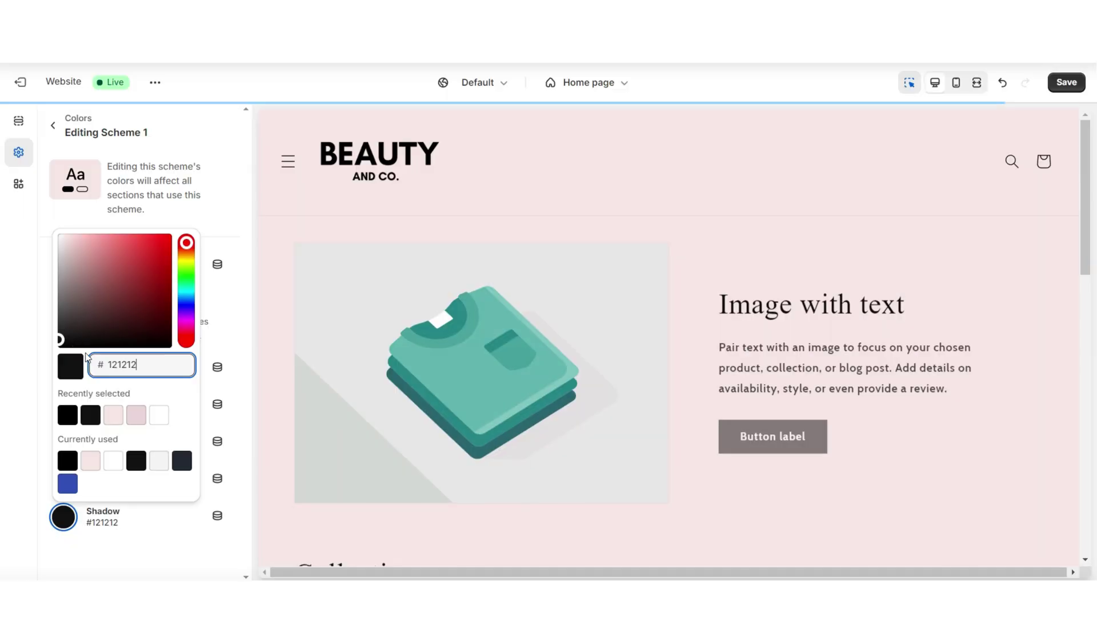
pyautogui.press('Return')
# Review the recolored home page sections in the fullscreen preview and open the header's drawer menu there.
pyautogui.scroll(-5, 455, 254)
pyautogui.click(455, 253)
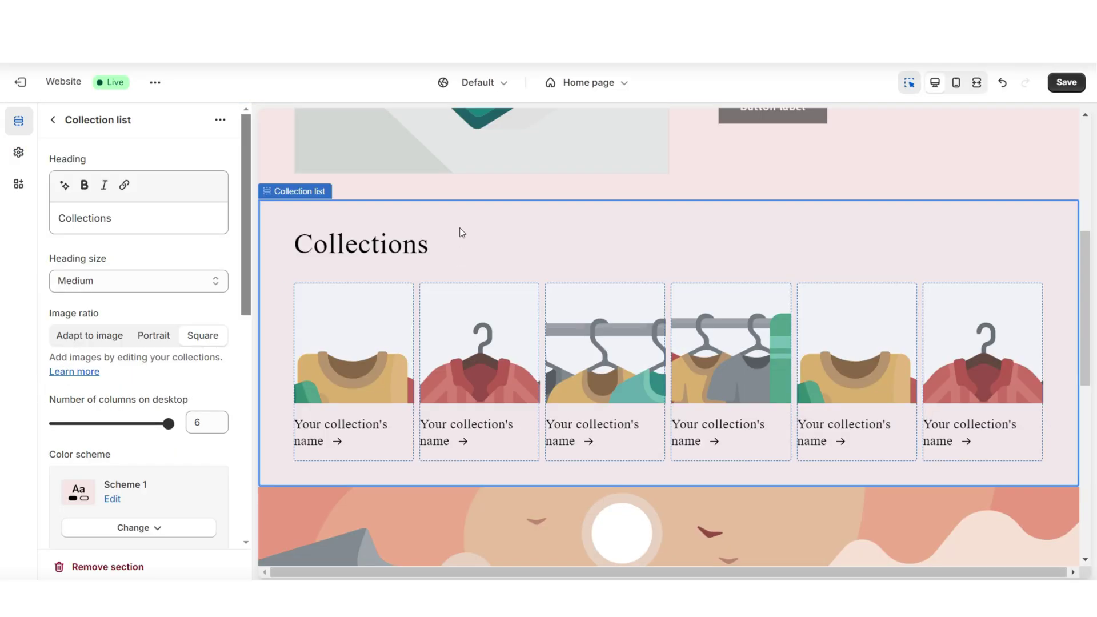
pyautogui.scroll(-4, 213, 296)
pyautogui.click(174, 319)
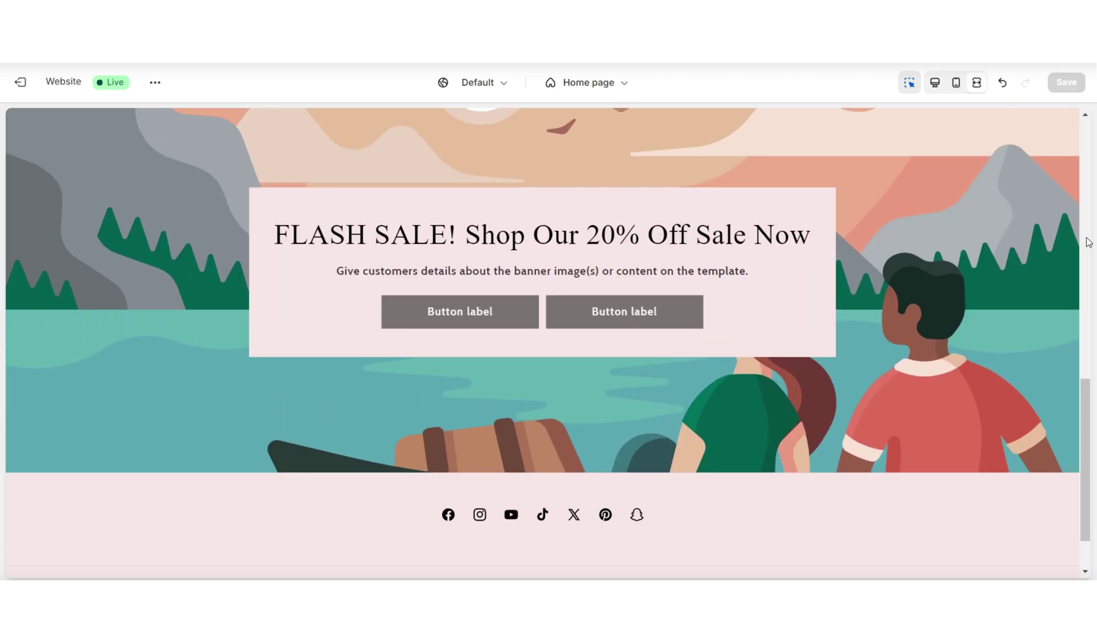
pyautogui.scroll(6, 1089, 243)
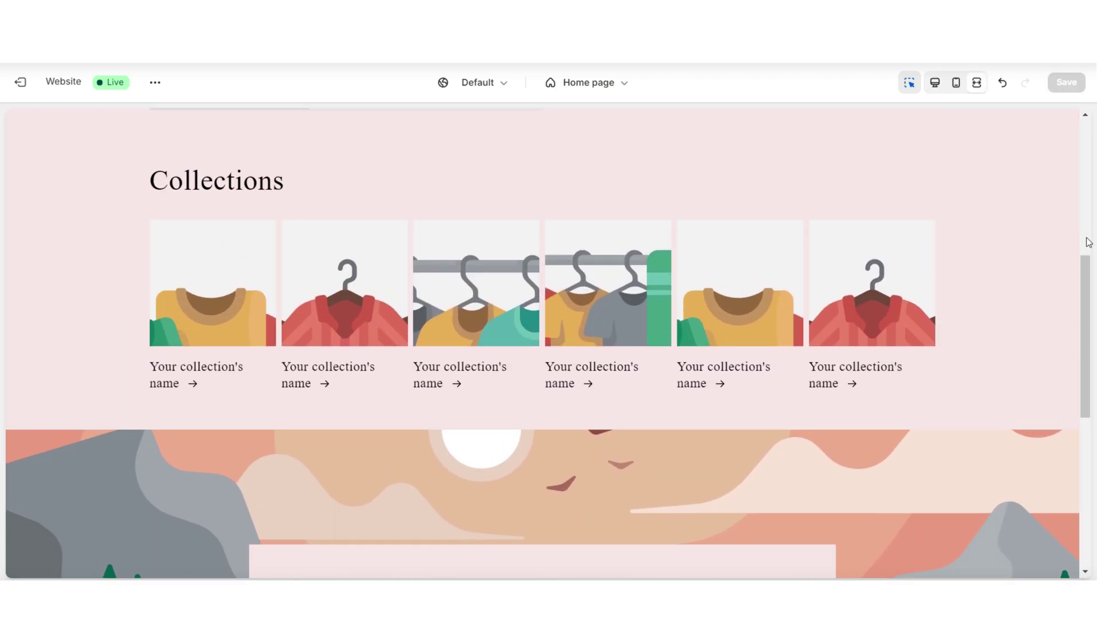
pyautogui.scroll(5, 1088, 243)
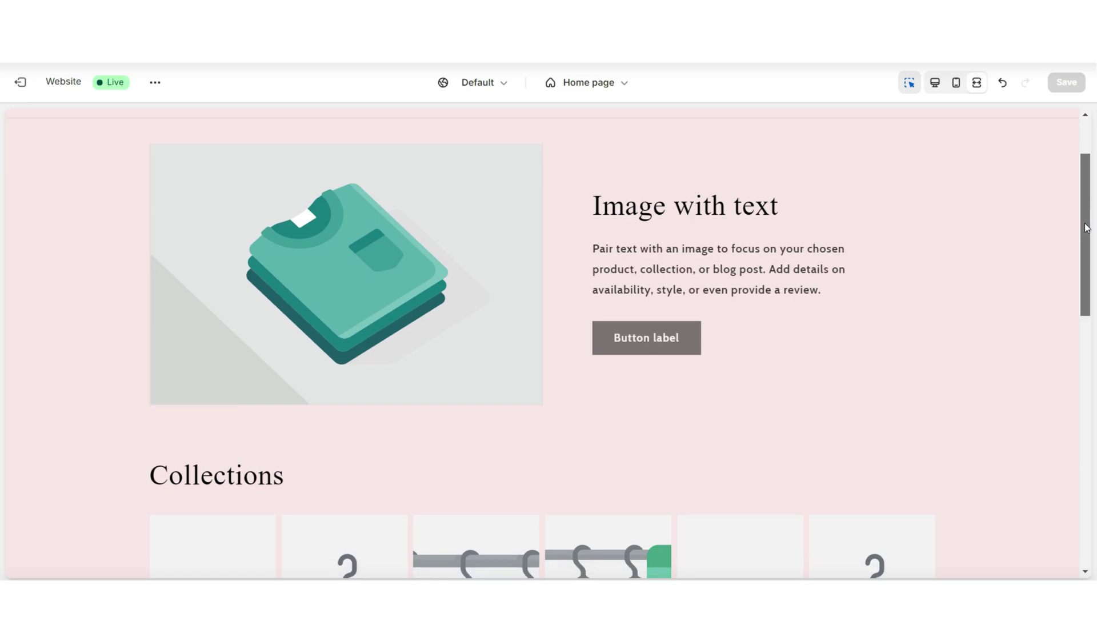
pyautogui.moveTo(1087, 227); pyautogui.dragTo(1086, 240)
pyautogui.scroll(3, 34, 161)
pyautogui.click(35, 162)
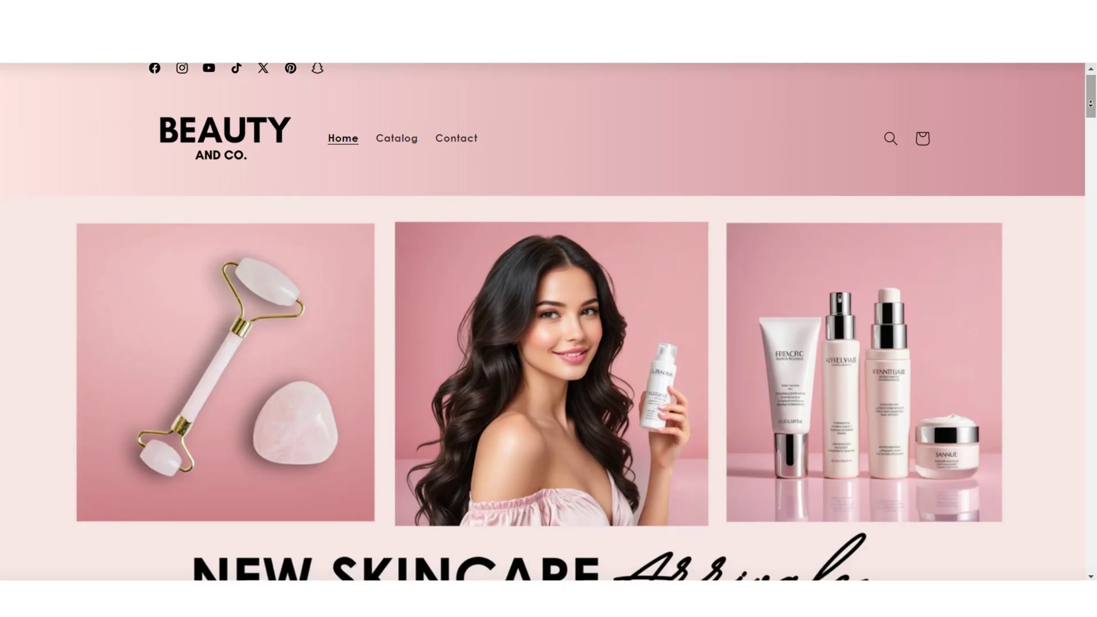
# Browse the finished Beauty and Co. demo storefront from its header through the categories and email signup to the bestsellers.
pyautogui.scroll(-3, 548, 320)
pyautogui.scroll(-7, 549, 320)
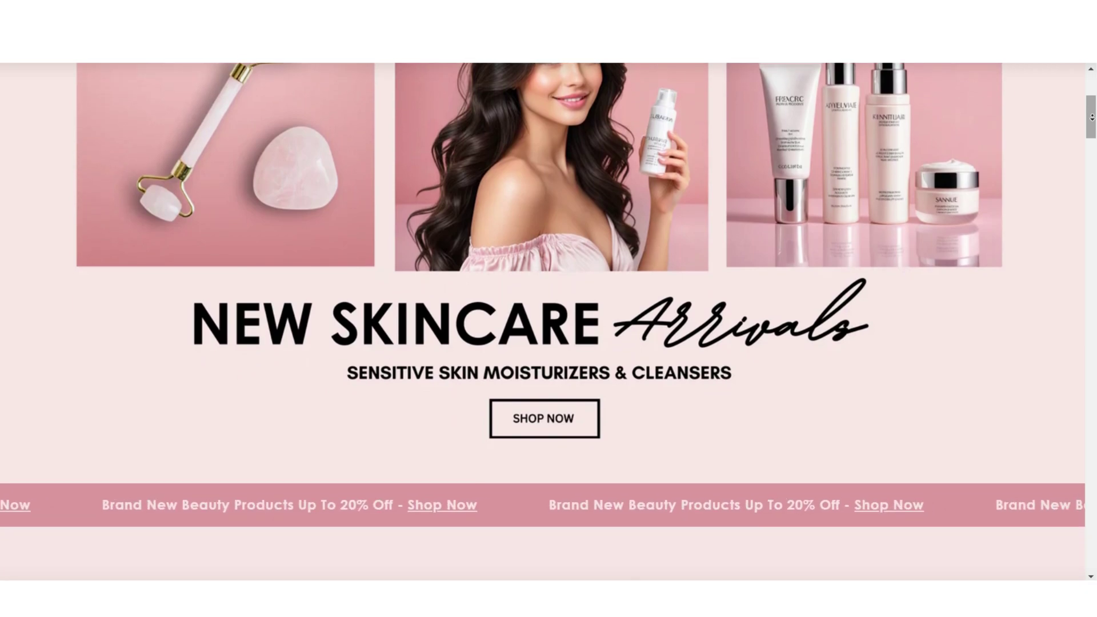
pyautogui.scroll(-7, 549, 321)
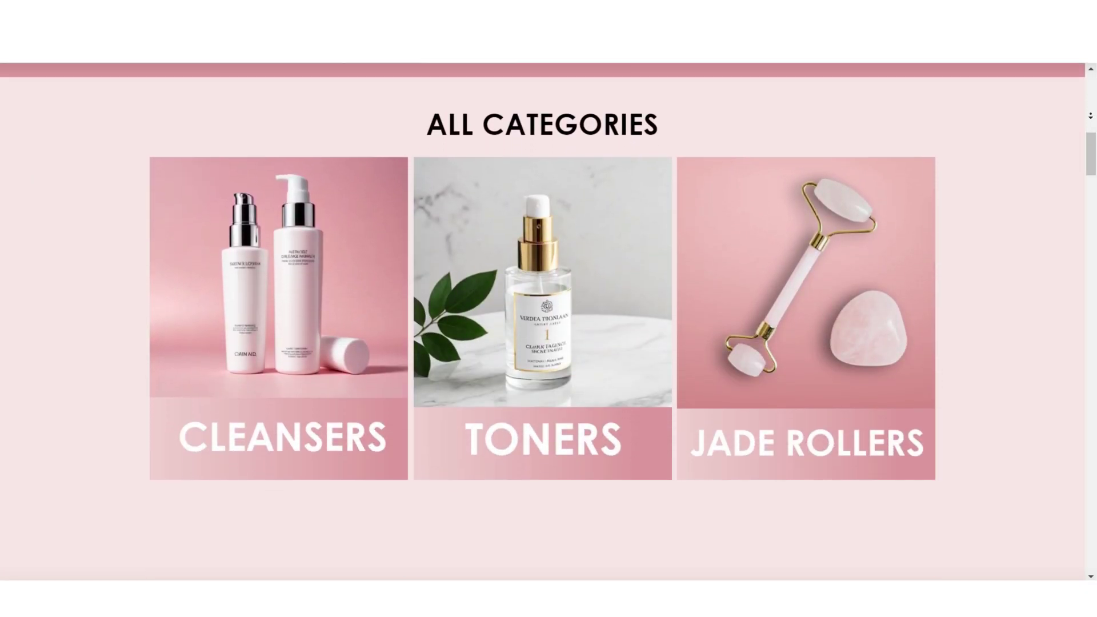
pyautogui.scroll(-8, 548, 321)
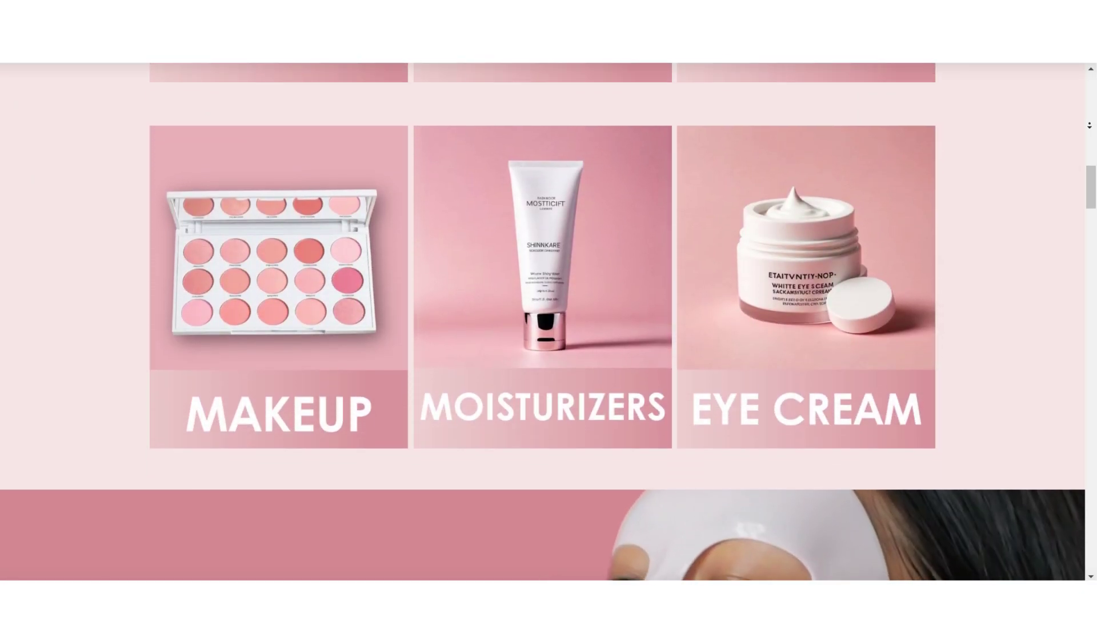
pyautogui.scroll(-13, 72, 245)
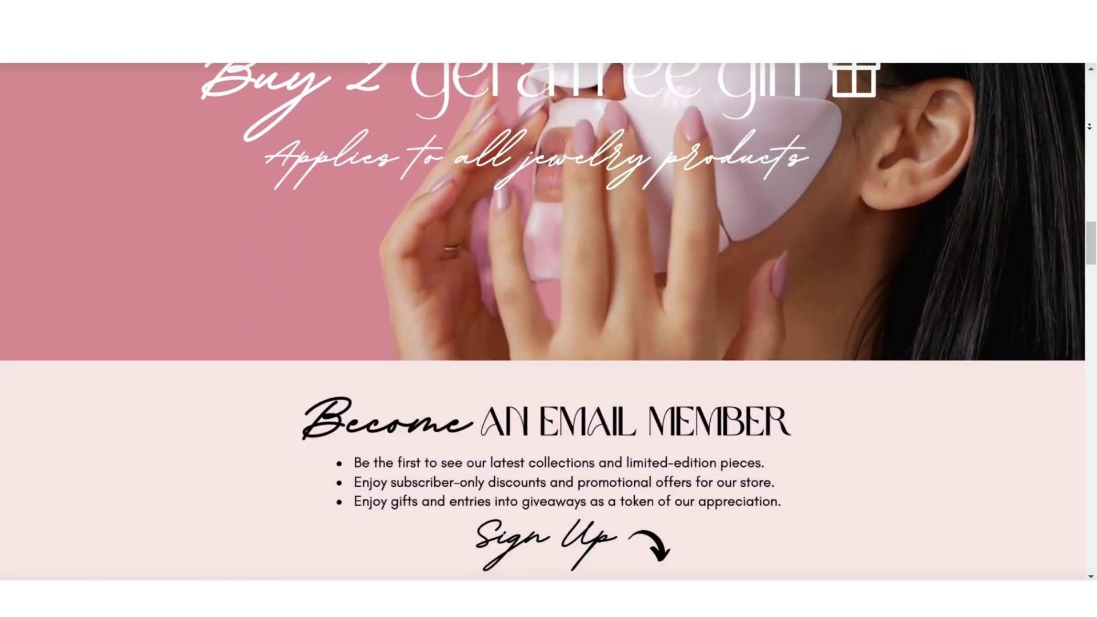
pyautogui.scroll(-2, 73, 245)
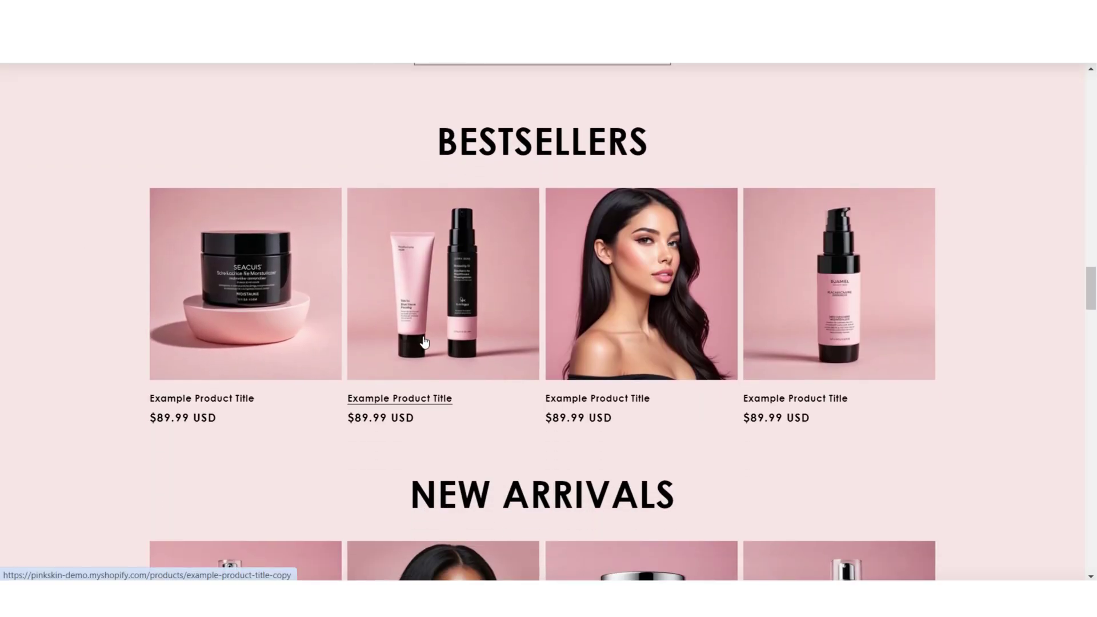
# Browse the rest of the demo storefront from the bestsellers through new arrivals, FAQ's and the Instagram section to the blog posts.
pyautogui.scroll(-5, 1092, 392)
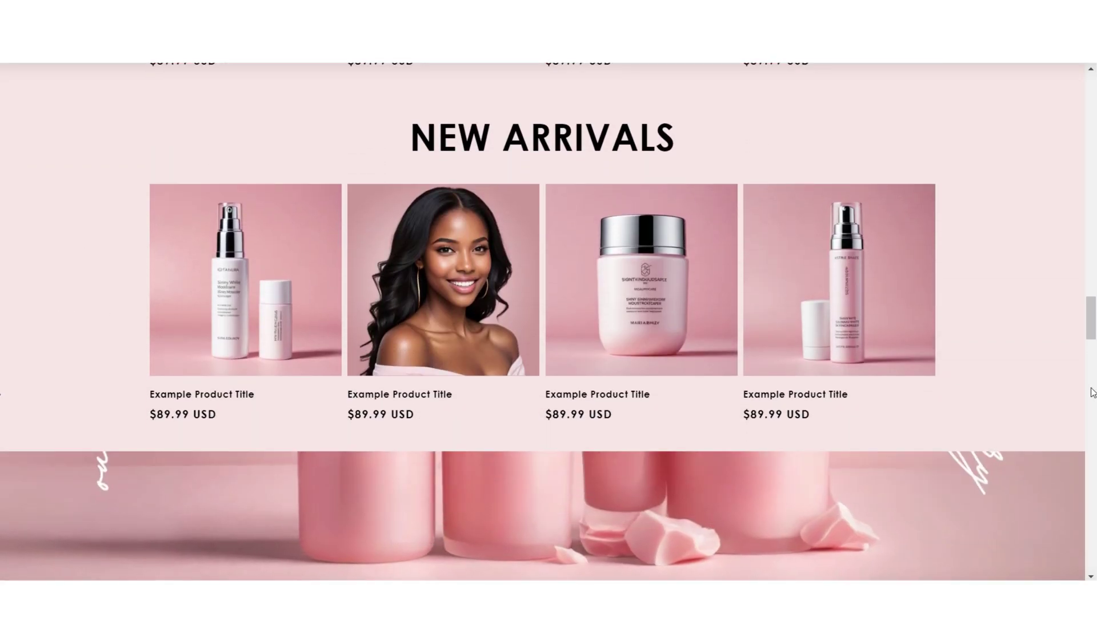
pyautogui.scroll(-15, 1092, 392)
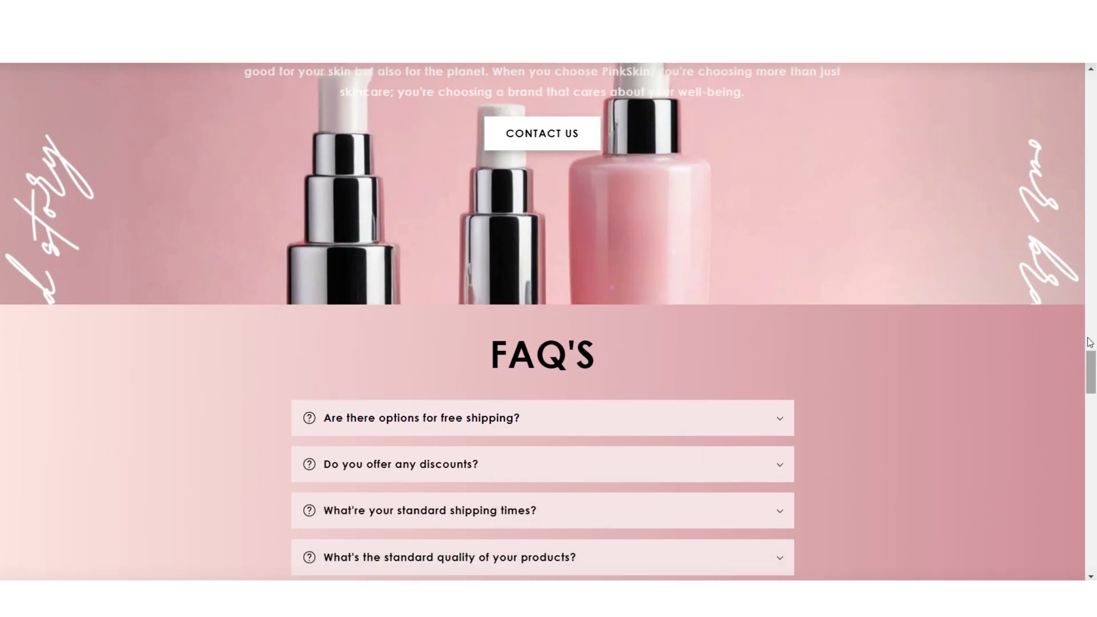
pyautogui.scroll(-1, 630, 321)
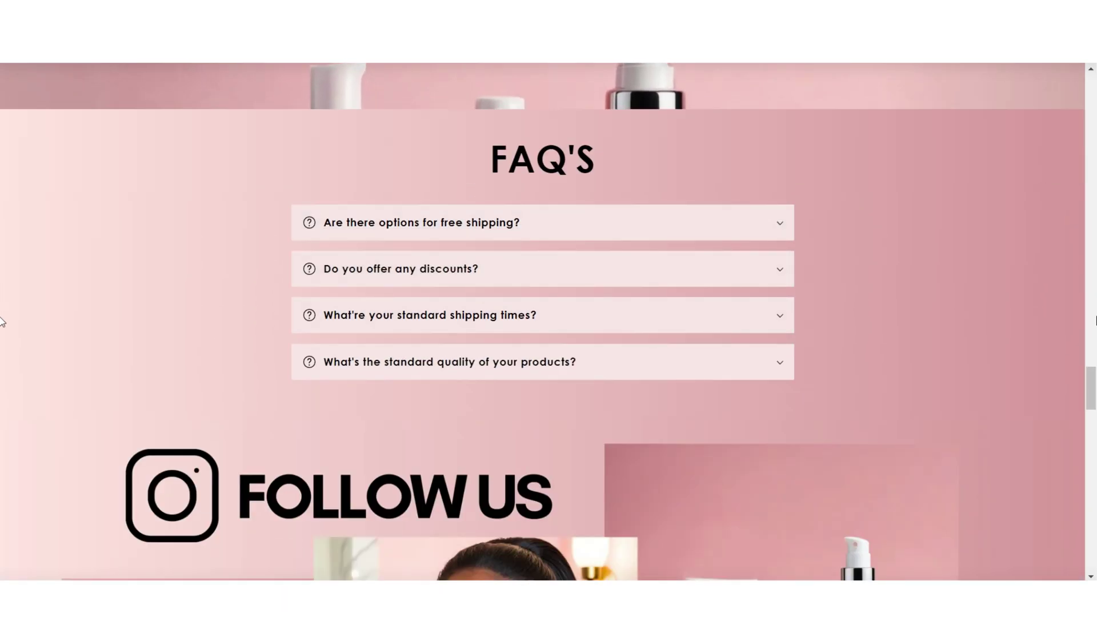
pyautogui.scroll(-9, 1091, 317)
pyautogui.scroll(-10, 1092, 318)
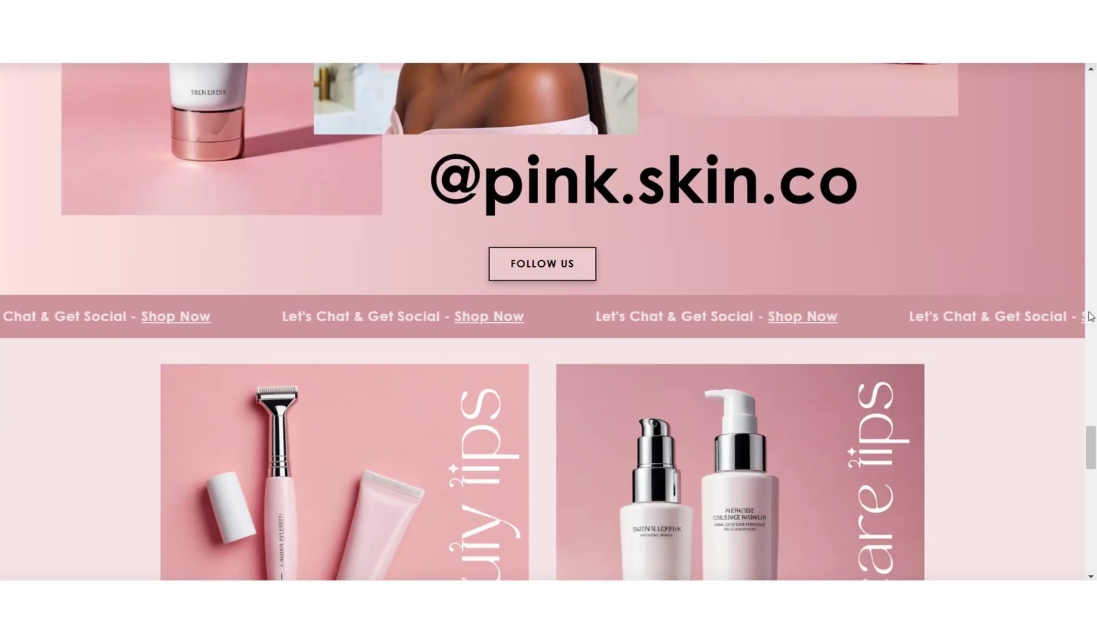
pyautogui.scroll(-6, 1091, 317)
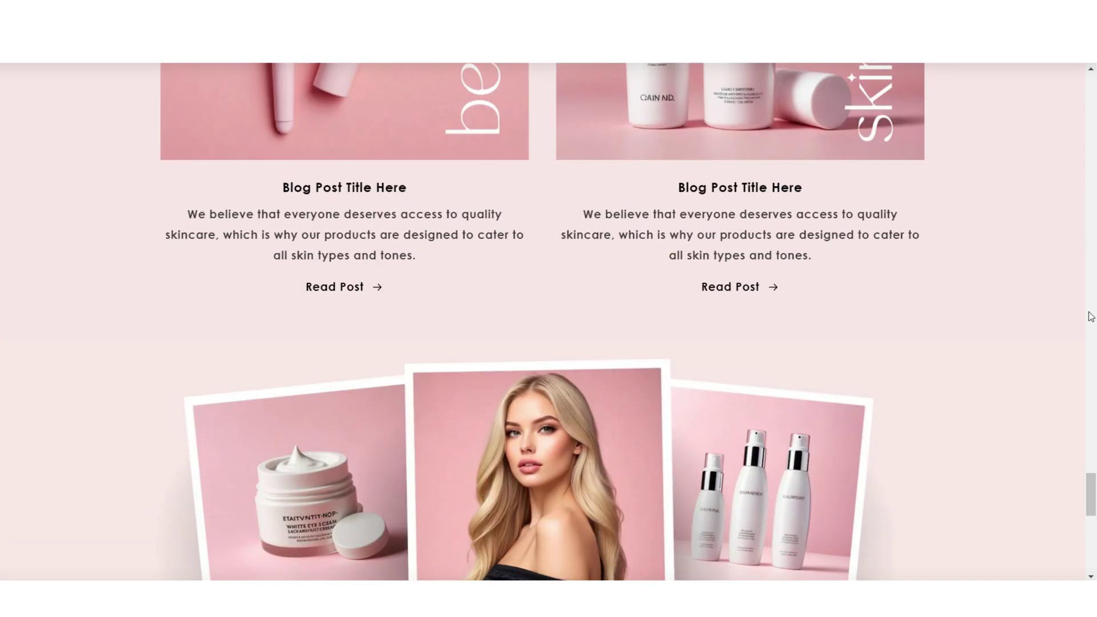
pyautogui.scroll(5, 1091, 318)
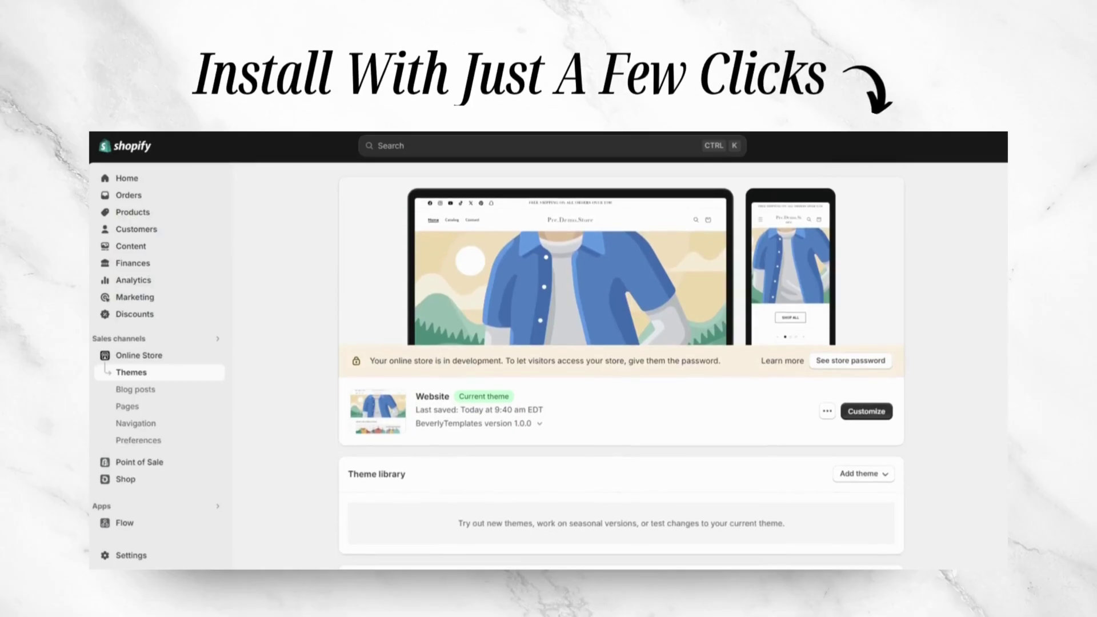
# Upload a theme .zip file to the store's theme library.
pyautogui.click(880, 470)
pyautogui.click(883, 519)
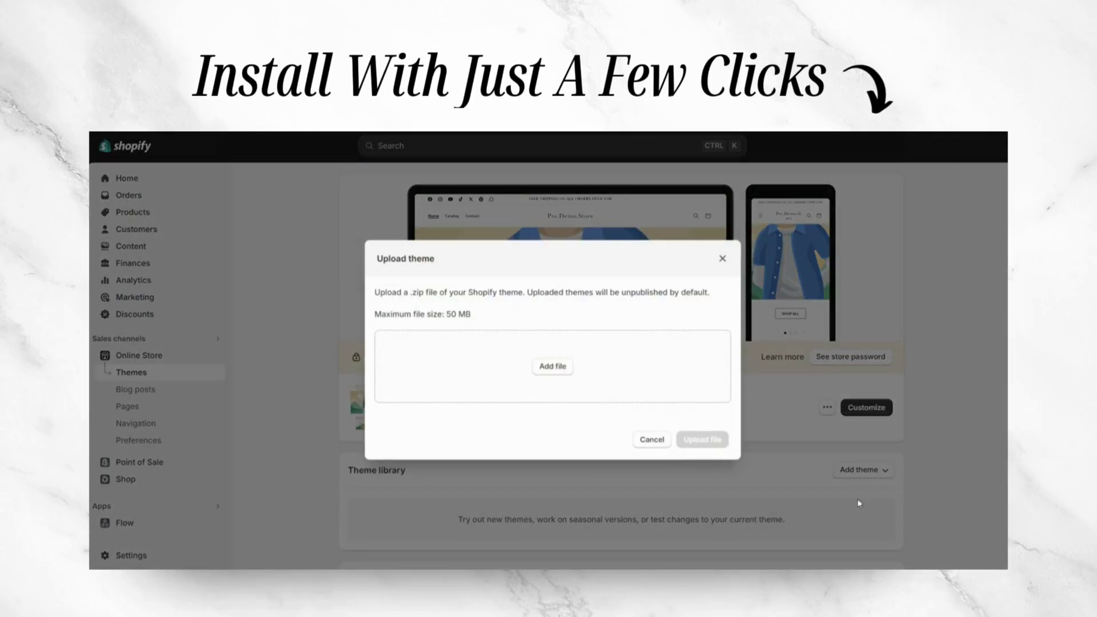
pyautogui.click(703, 441)
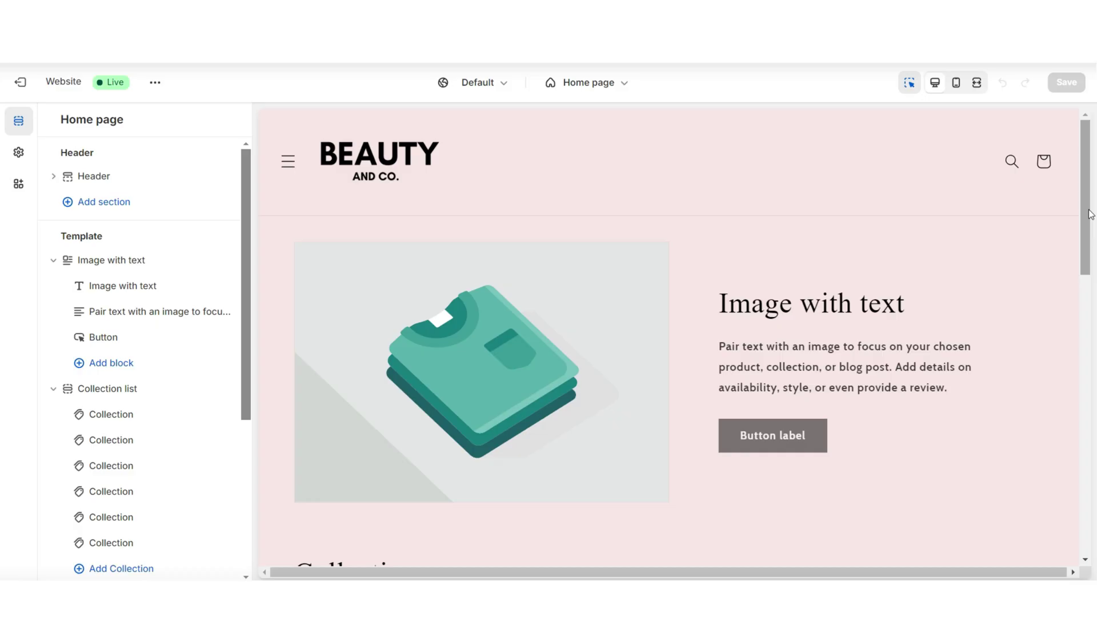
# Set Images_11 as the image of the home page's Image with text section.
pyautogui.scroll(-3, 1091, 214)
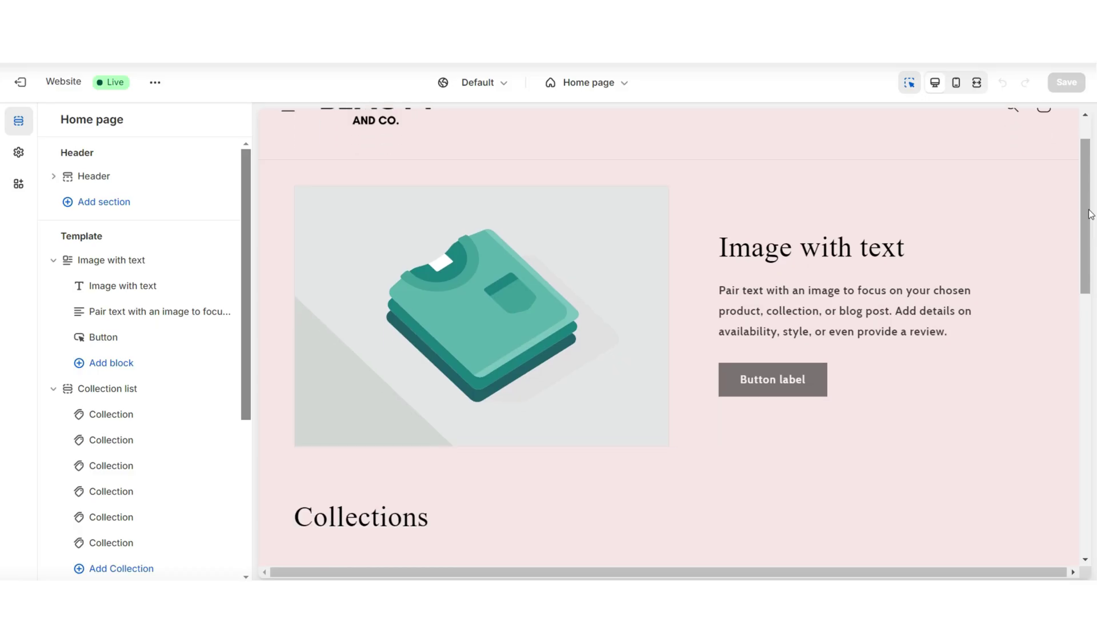
pyautogui.scroll(-4, 1089, 215)
pyautogui.scroll(6, 1088, 215)
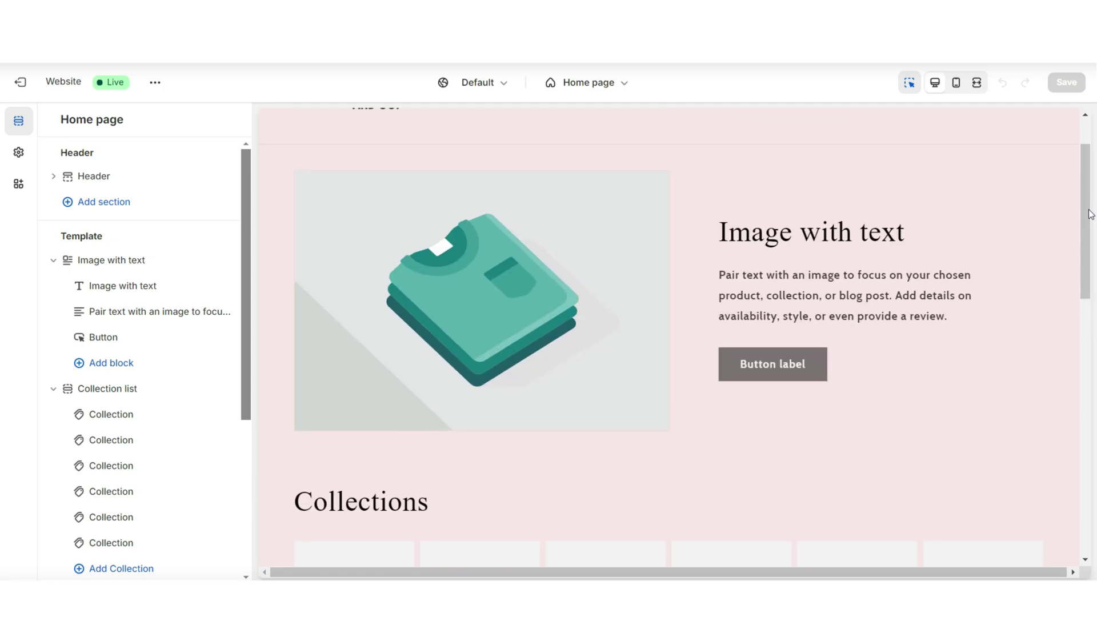
pyautogui.click(749, 252)
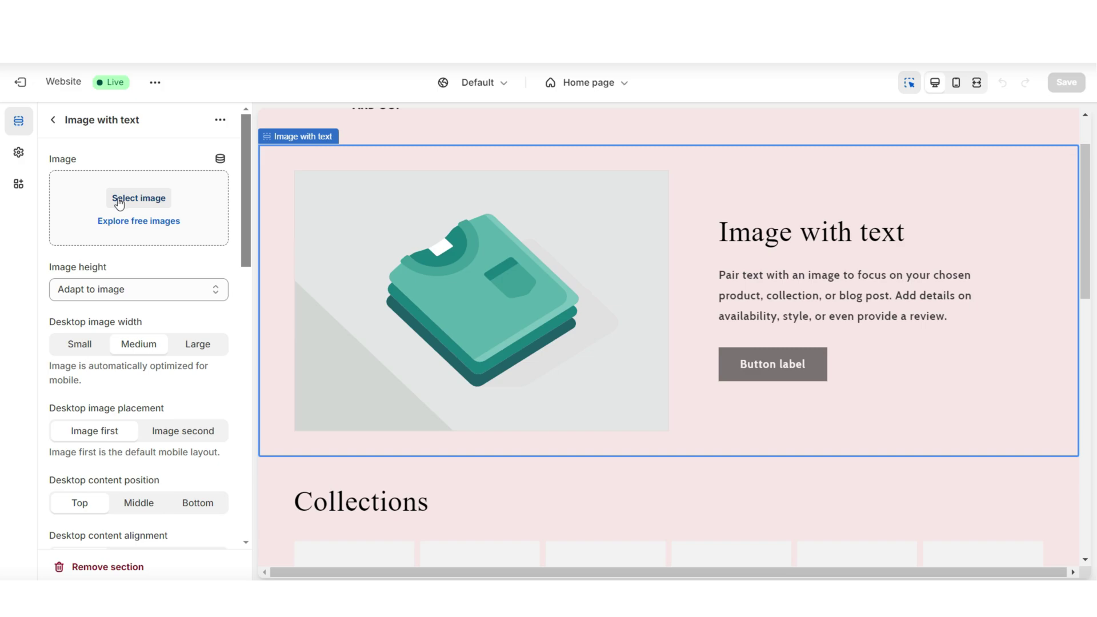
pyautogui.click(119, 201)
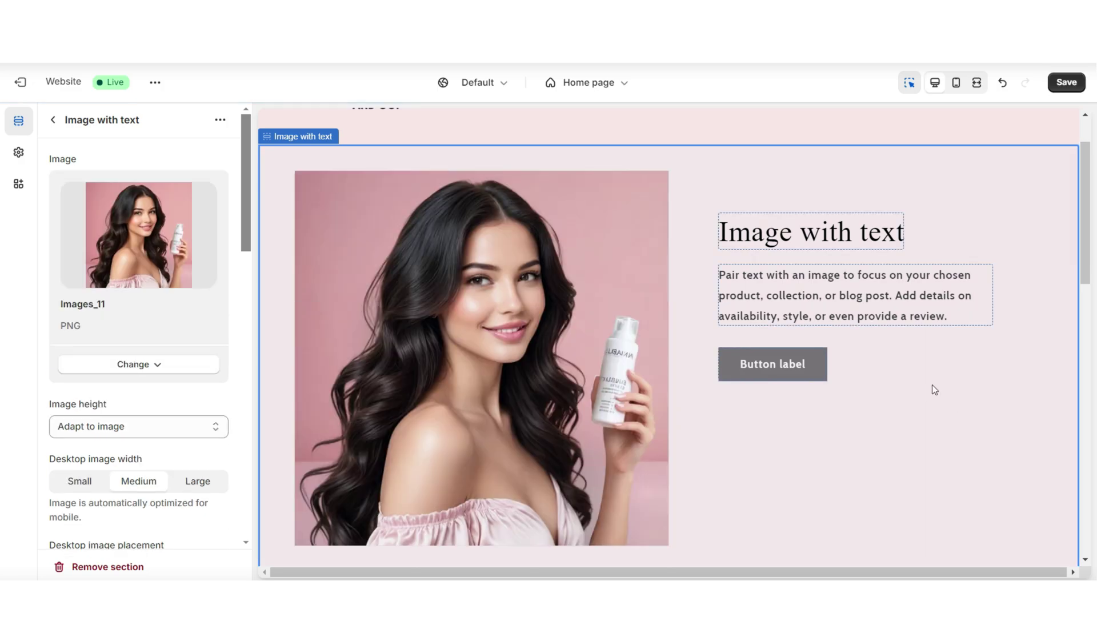
# Try the Small image height for the Image with text section and return it to Adapt to image.
pyautogui.scroll(-1, 68, 338)
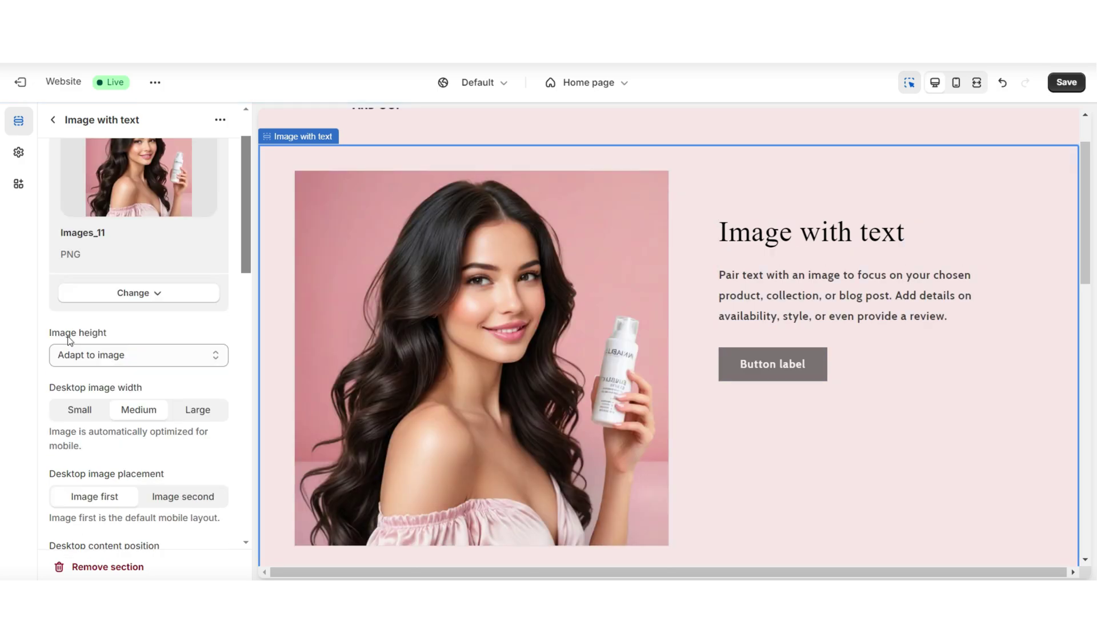
pyautogui.click(88, 364)
pyautogui.click(84, 390)
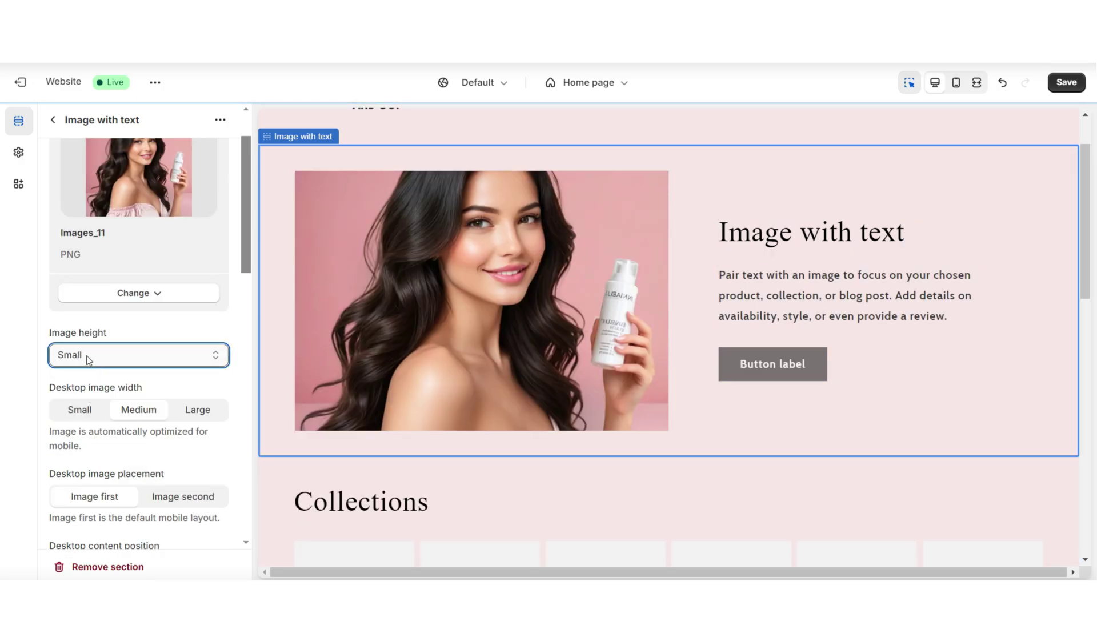
pyautogui.click(84, 355)
pyautogui.click(87, 371)
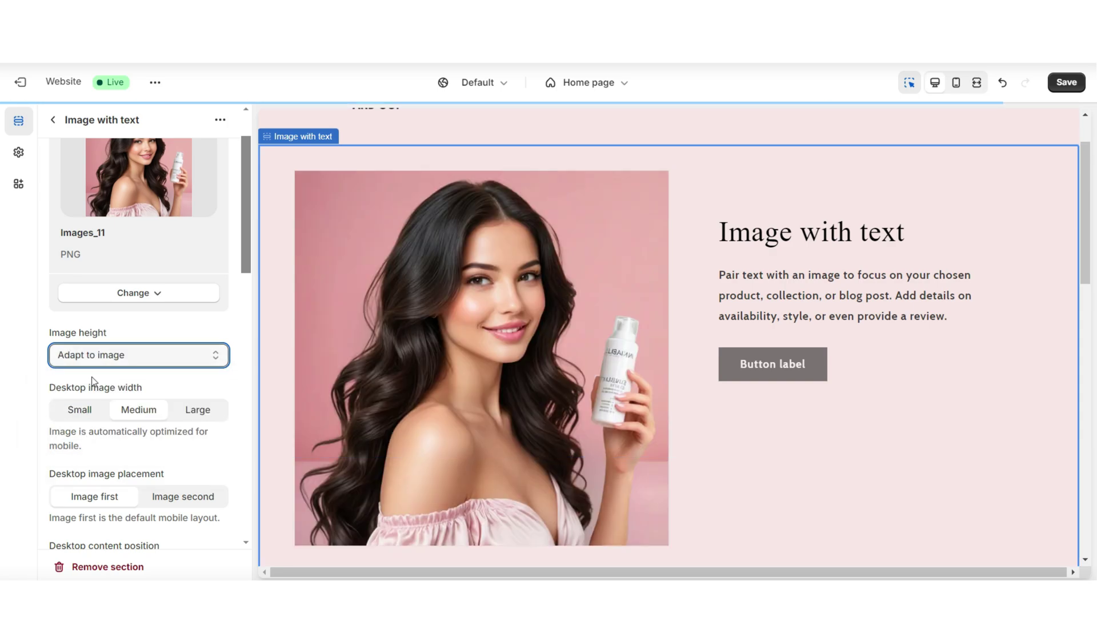
# Set the desktop image width to Small, and try the Image second placement before returning to Image first.
pyautogui.scroll(-1, 140, 338)
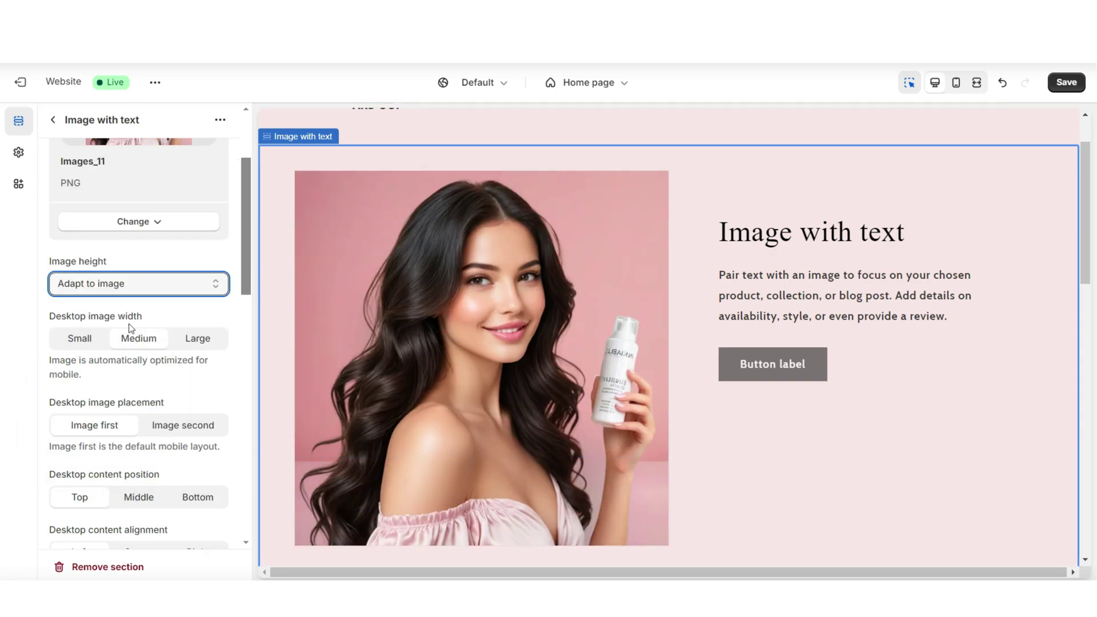
pyautogui.click(80, 339)
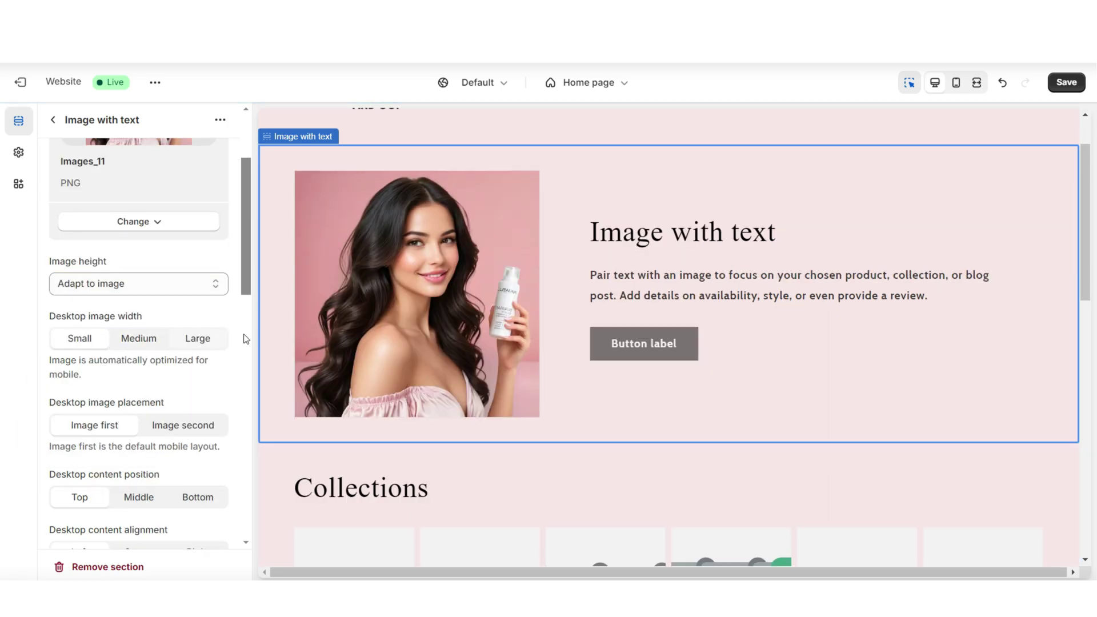
pyautogui.scroll(-1, 181, 334)
pyautogui.click(167, 365)
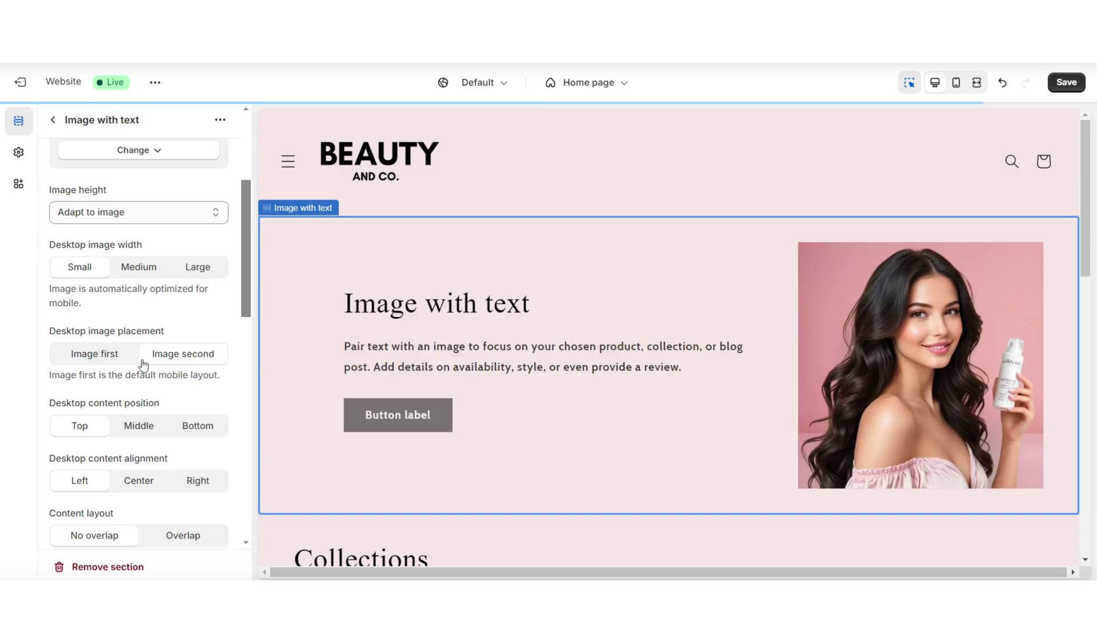
pyautogui.click(126, 360)
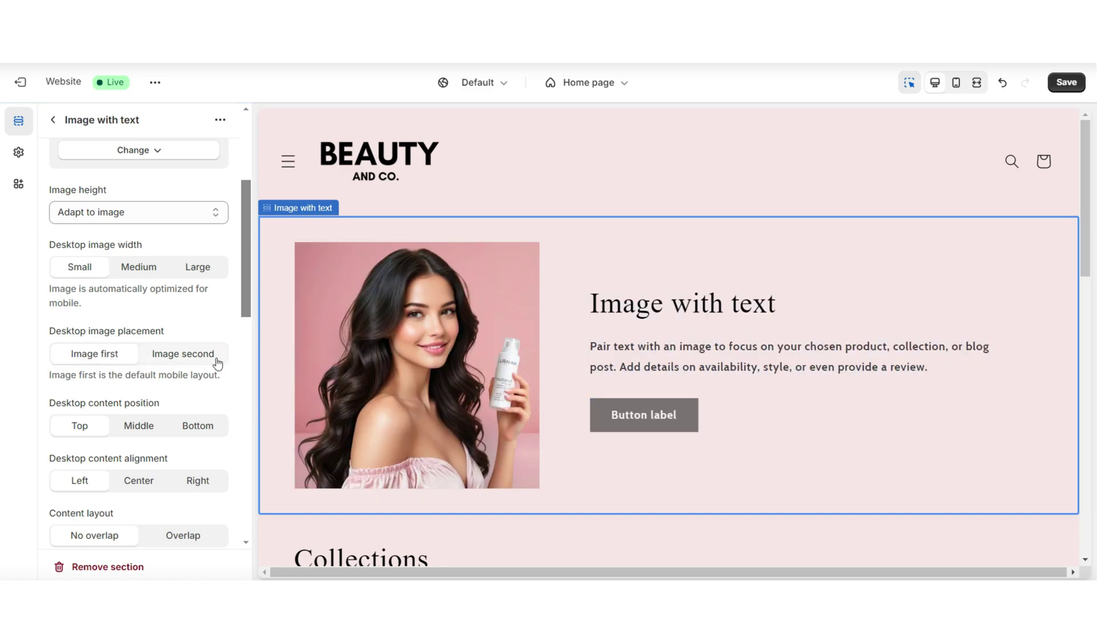
# Set the section's desktop content position to Middle after trying Bottom.
pyautogui.scroll(-1, 194, 334)
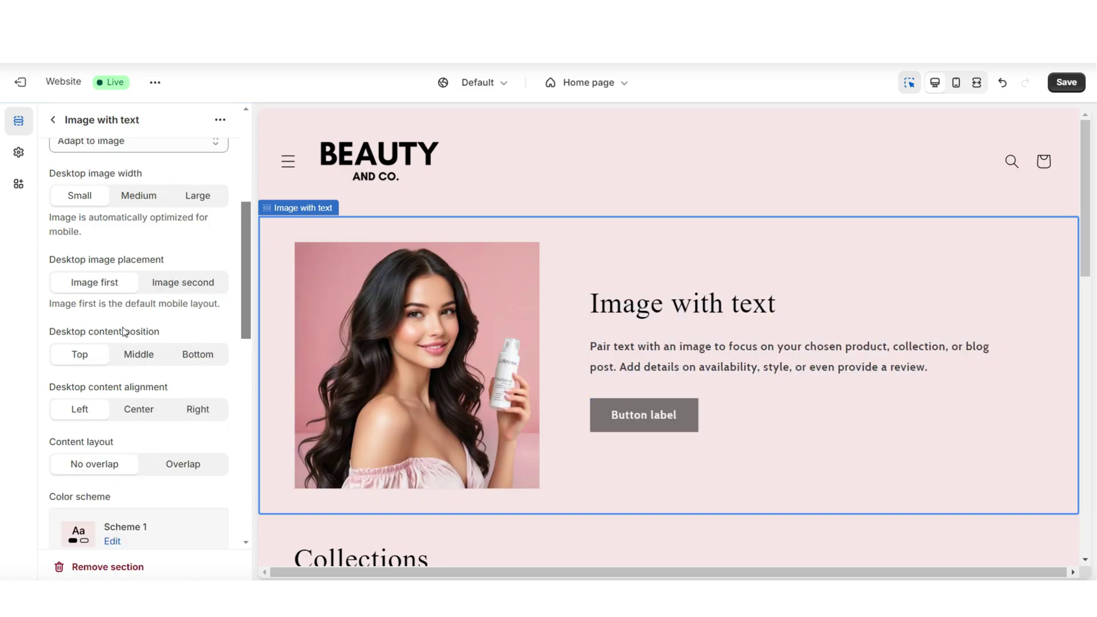
pyautogui.click(133, 363)
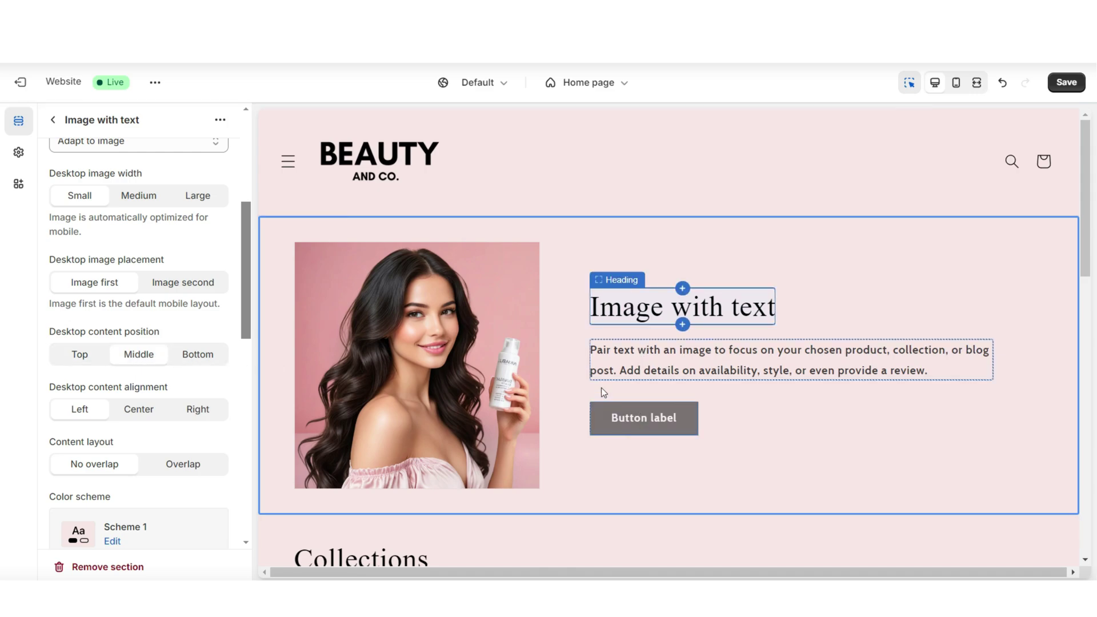
pyautogui.click(189, 356)
pyautogui.click(153, 356)
# Try the Overlap content layout for the section and return it to No overlap.
pyautogui.scroll(-3, 137, 320)
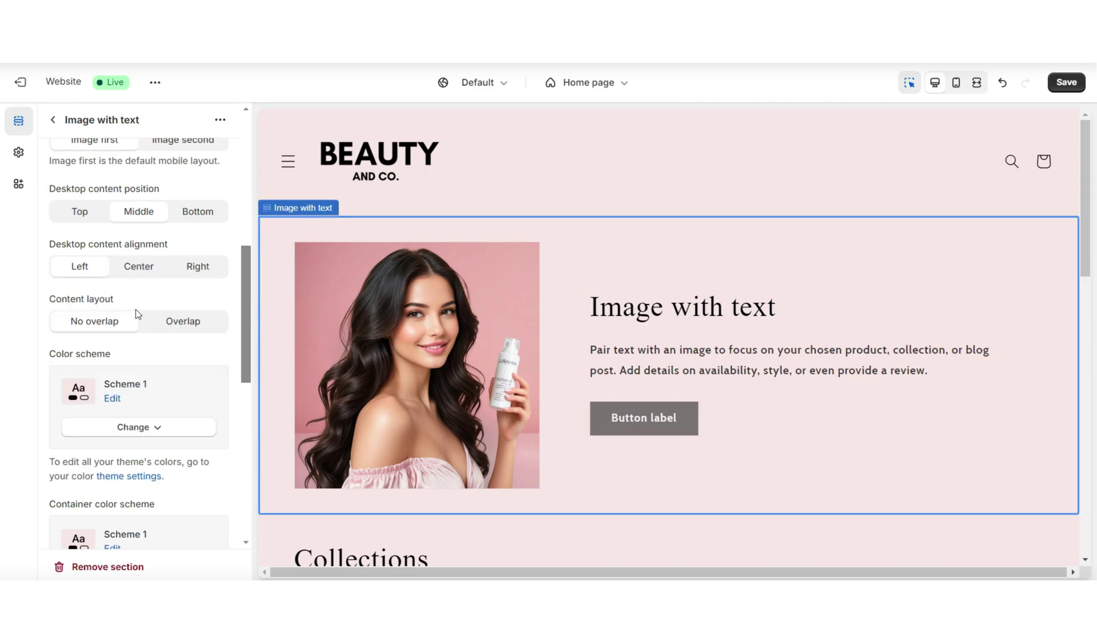
pyautogui.click(175, 325)
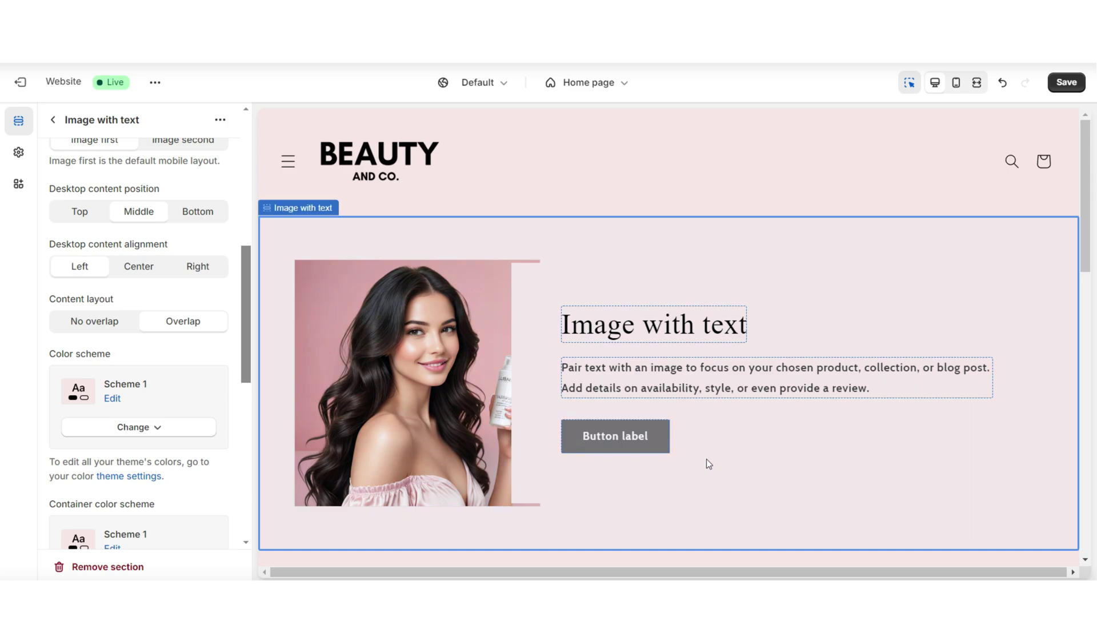
pyautogui.click(94, 321)
# Replace the Image with text section's heading with "New Cleansers, Toners & Lip Oils".
pyautogui.click(637, 309)
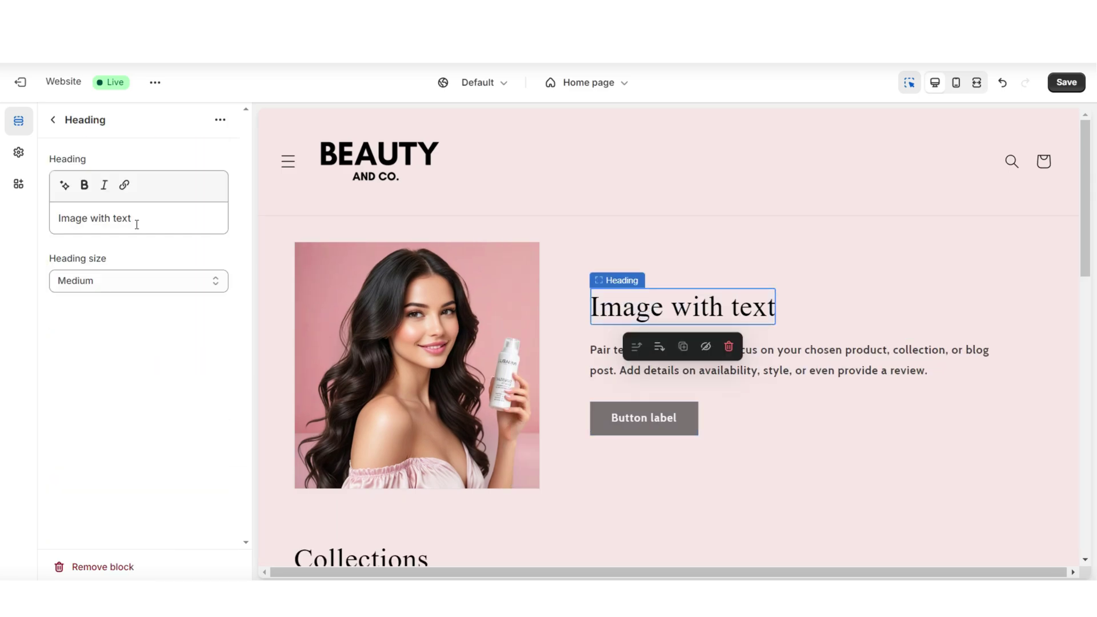
pyautogui.hotkey('ctrl', 'a')
pyautogui.press('BackSpace')
pyautogui.rightClick(161, 235)
pyautogui.click(196, 372)
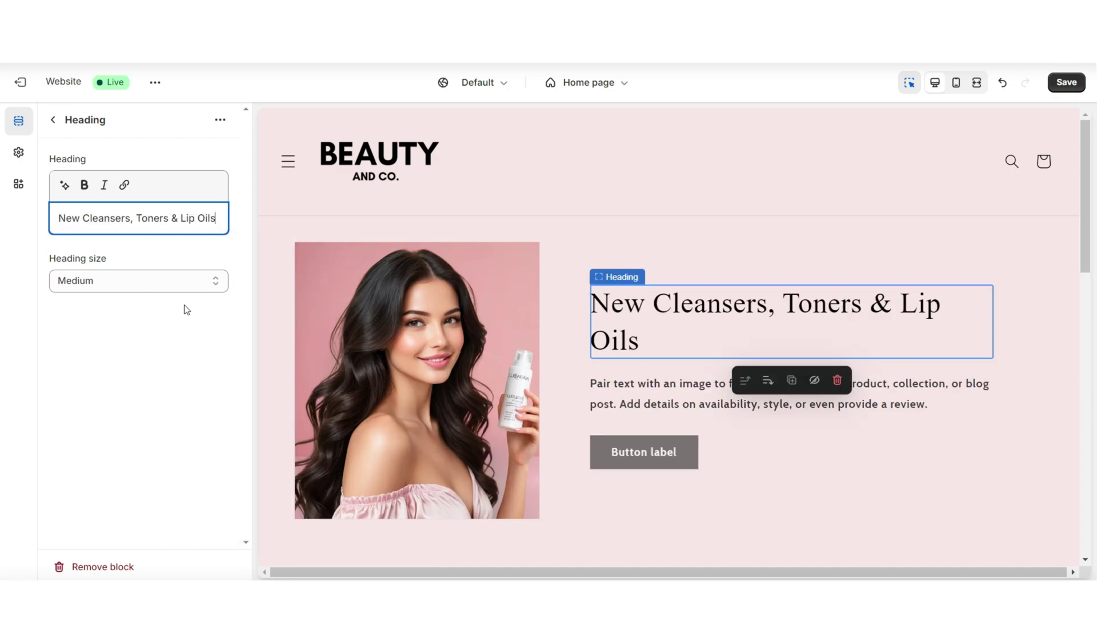
# Try bold and then italic formatting on the whole heading.
pyautogui.hotkey('ctrl', 'a')
pyautogui.click(84, 186)
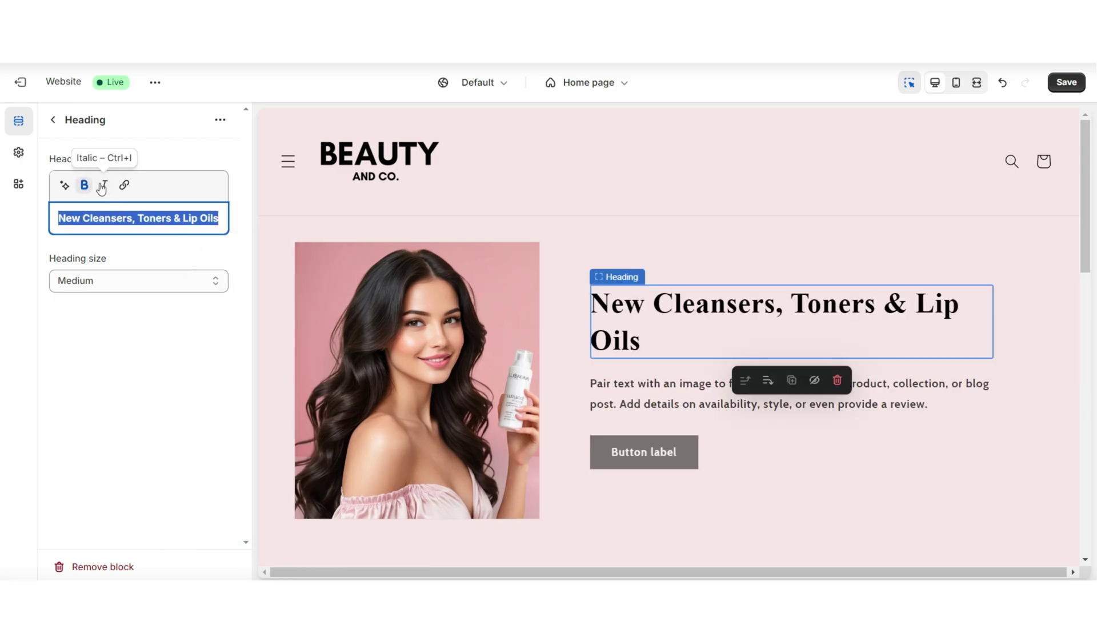
pyautogui.click(103, 188)
# Look at the link destinations available for the heading text and leave without inserting a link.
pyautogui.click(124, 186)
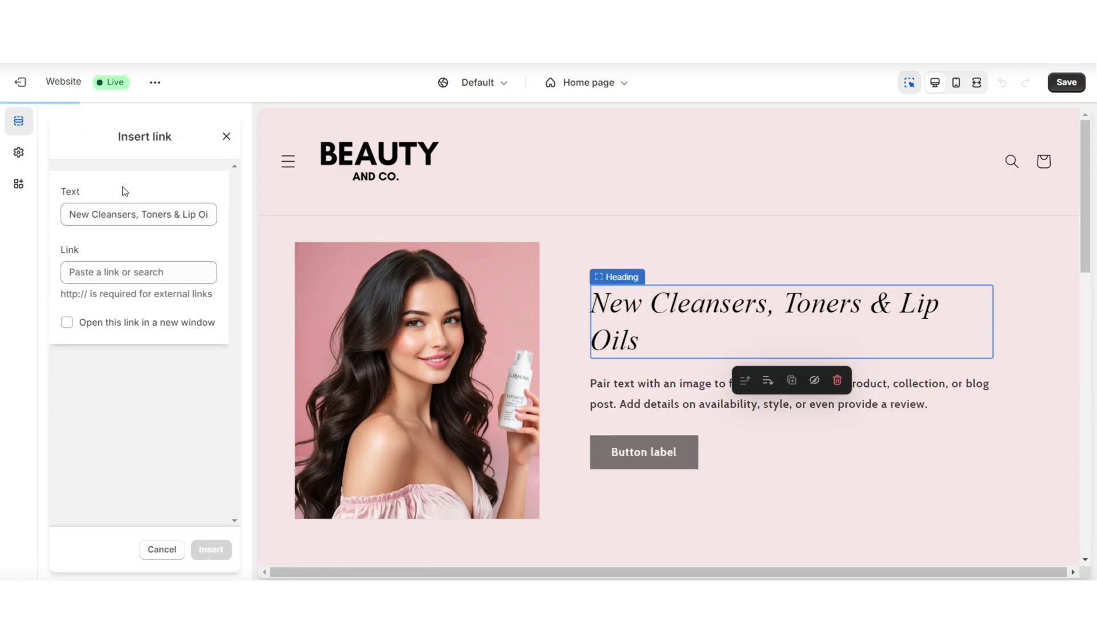
pyautogui.click(97, 272)
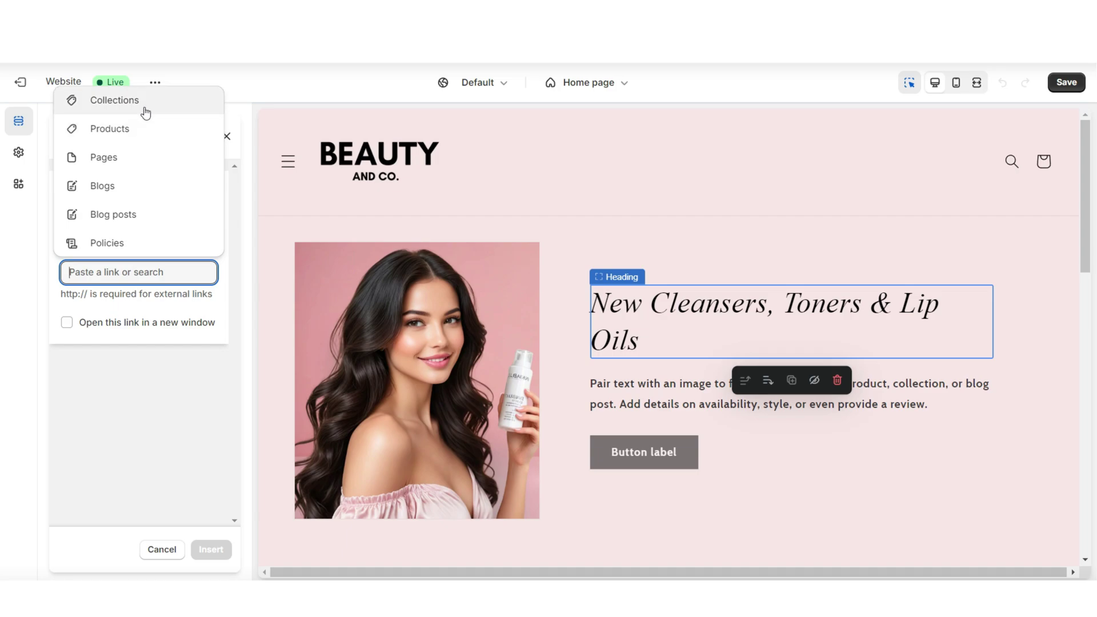
pyautogui.click(142, 464)
# Try the Large heading size, undo it along with the italics, and bold only the word "New".
pyautogui.click(98, 280)
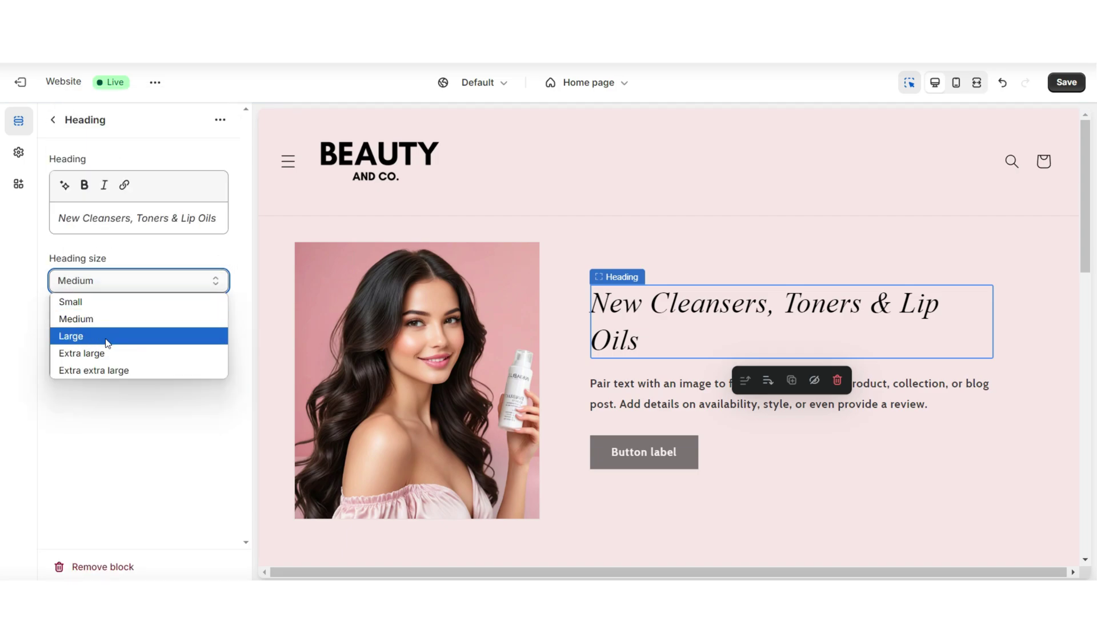
pyautogui.click(71, 336)
pyautogui.hotkey('ctrl', 'z')
pyautogui.hotkey('ctrl', 'z')
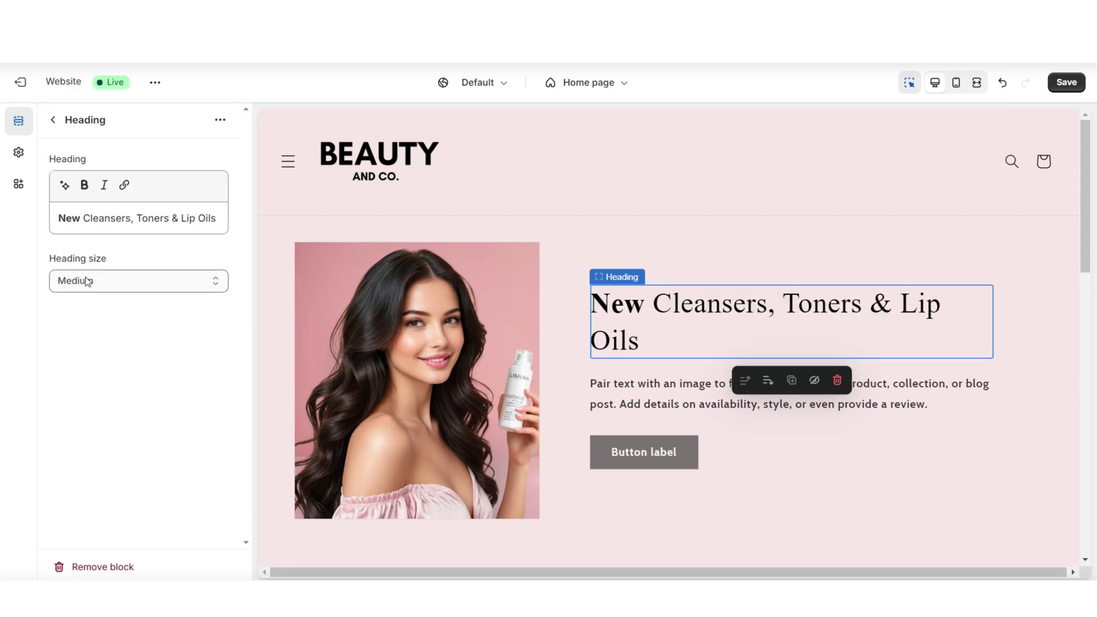
# Set the text block to "Shop our new line of cleansers, toners, lip products and more! Formulated for sensitive skin and combination skin." in italic Subtitle style.
pyautogui.click(625, 386)
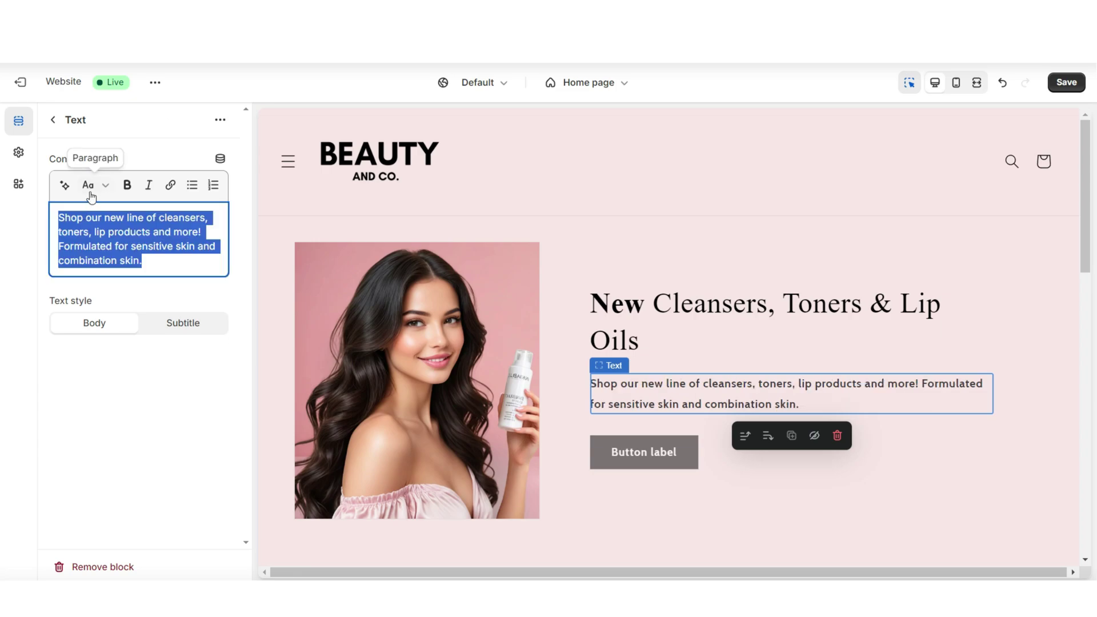
pyautogui.click(92, 192)
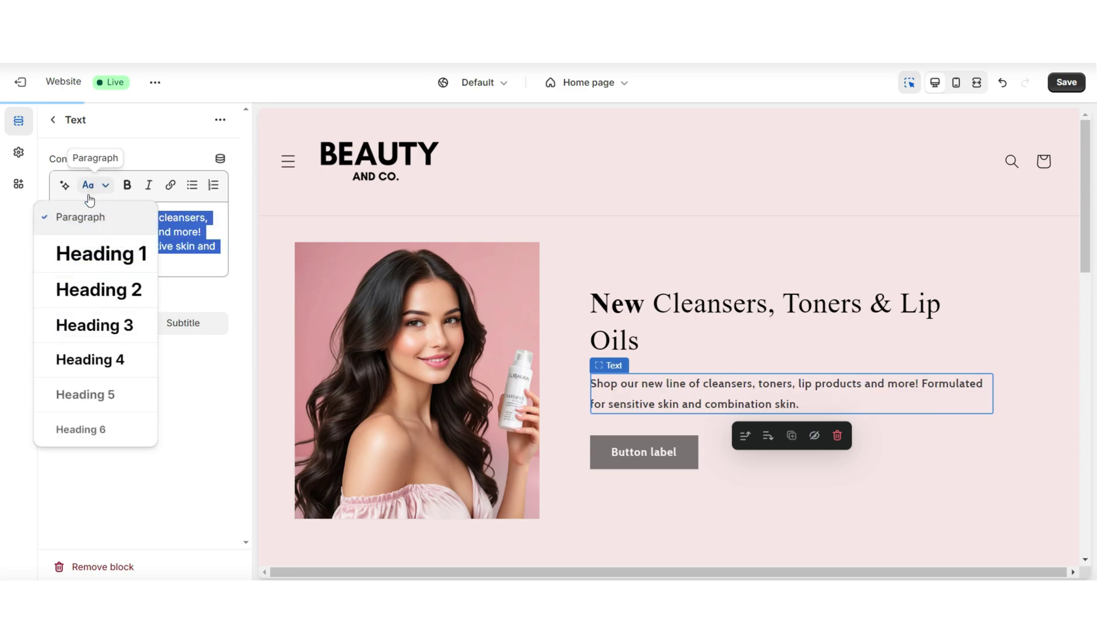
pyautogui.click(110, 351)
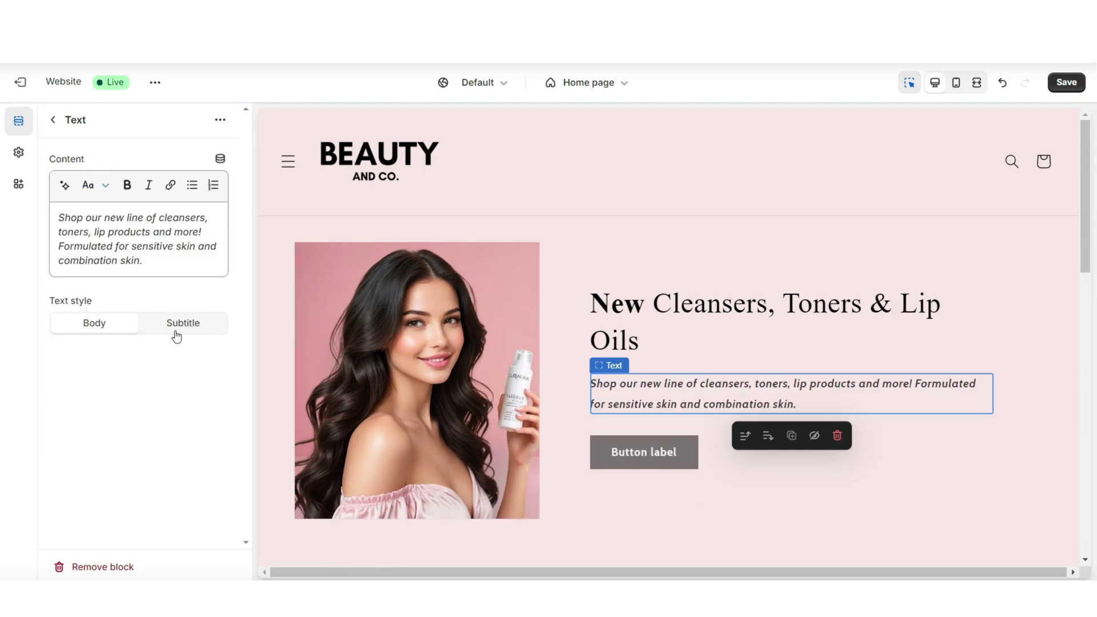
pyautogui.click(176, 336)
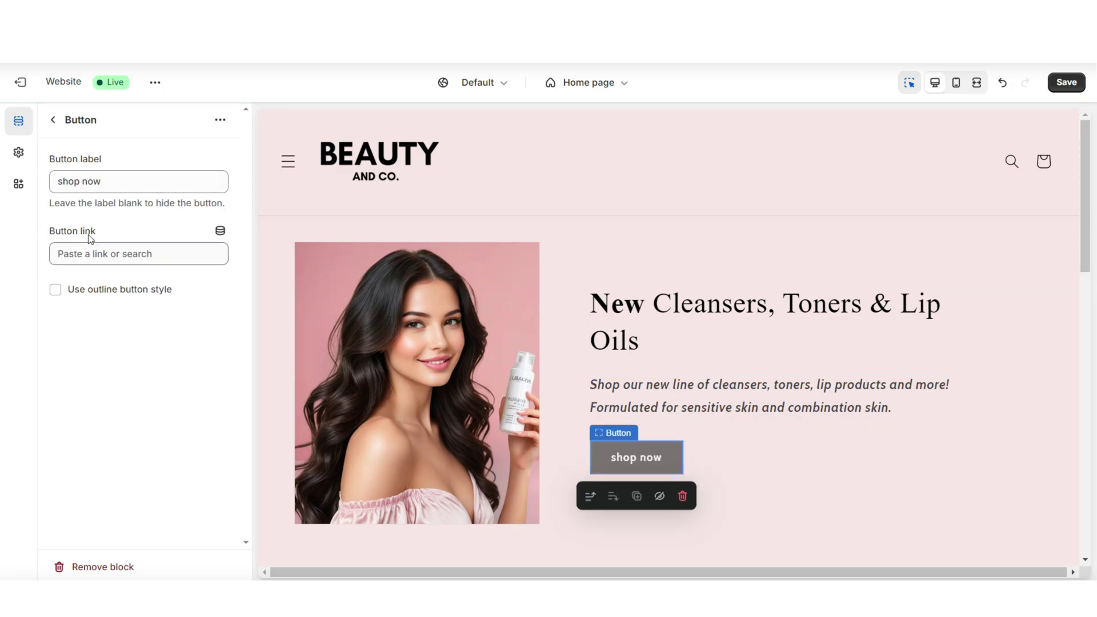
# Label the section's button "shop now" and give it a link.
pyautogui.click(79, 255)
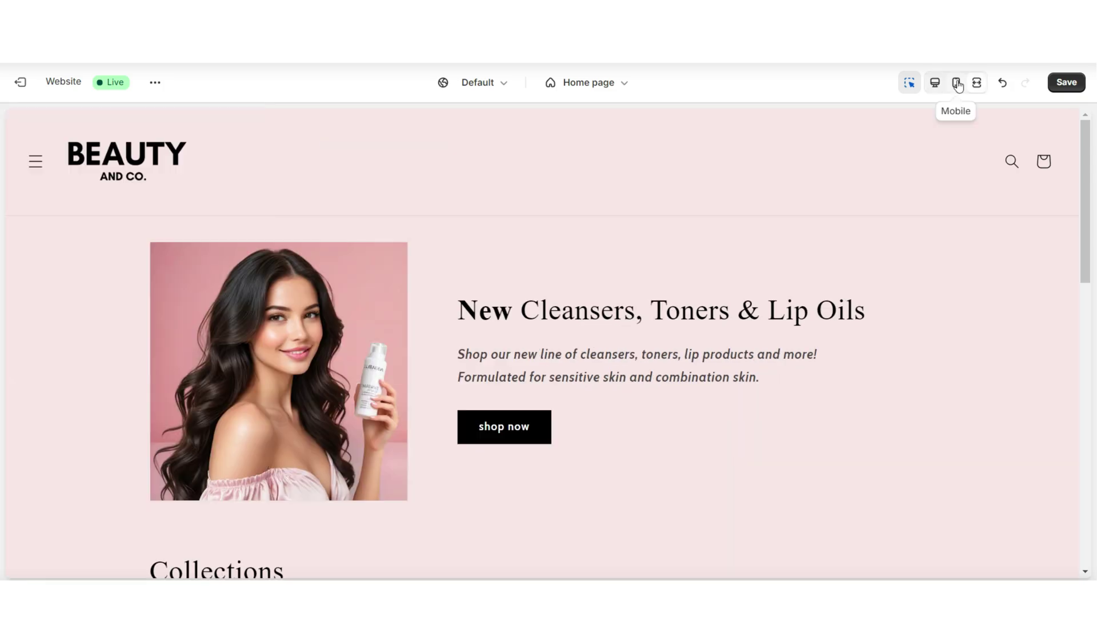
# Preview the home page in the mobile layout and look through its sections.
pyautogui.click(956, 82)
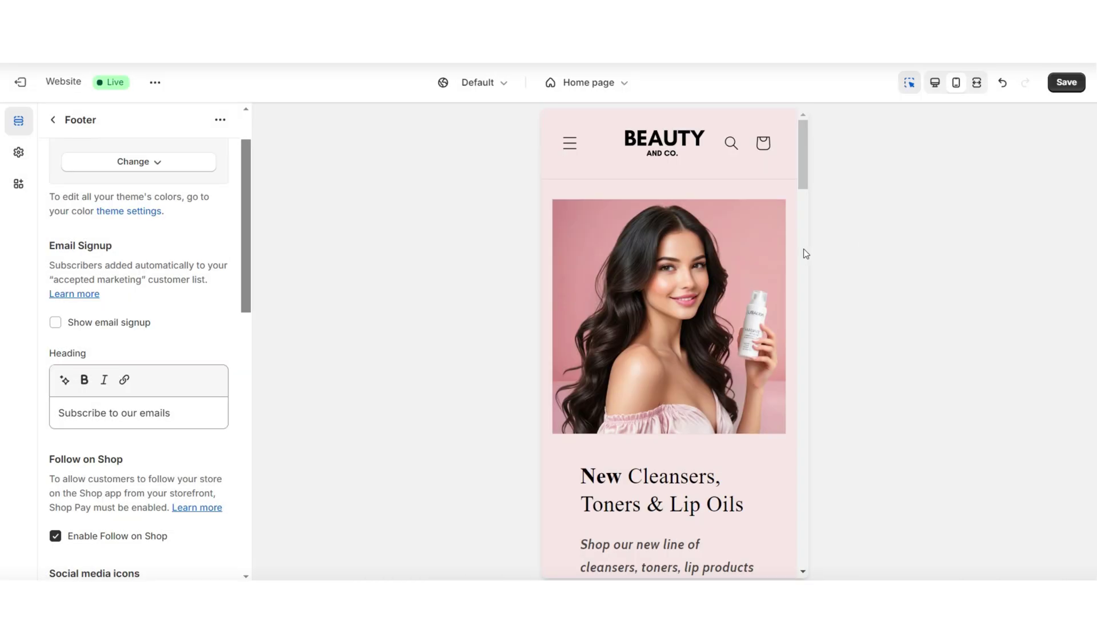
pyautogui.scroll(-3, 804, 250)
pyautogui.scroll(-3, 804, 249)
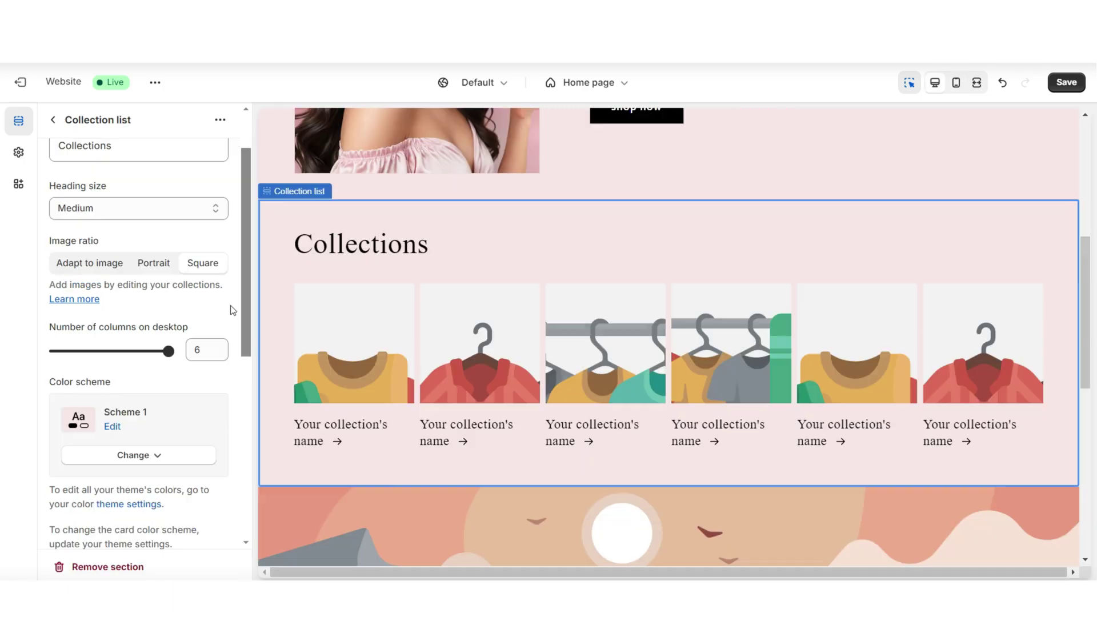
# Set the collection list to 2 columns on mobile and enable swipe on mobile.
pyautogui.scroll(-3, 232, 310)
pyautogui.scroll(-1, 233, 311)
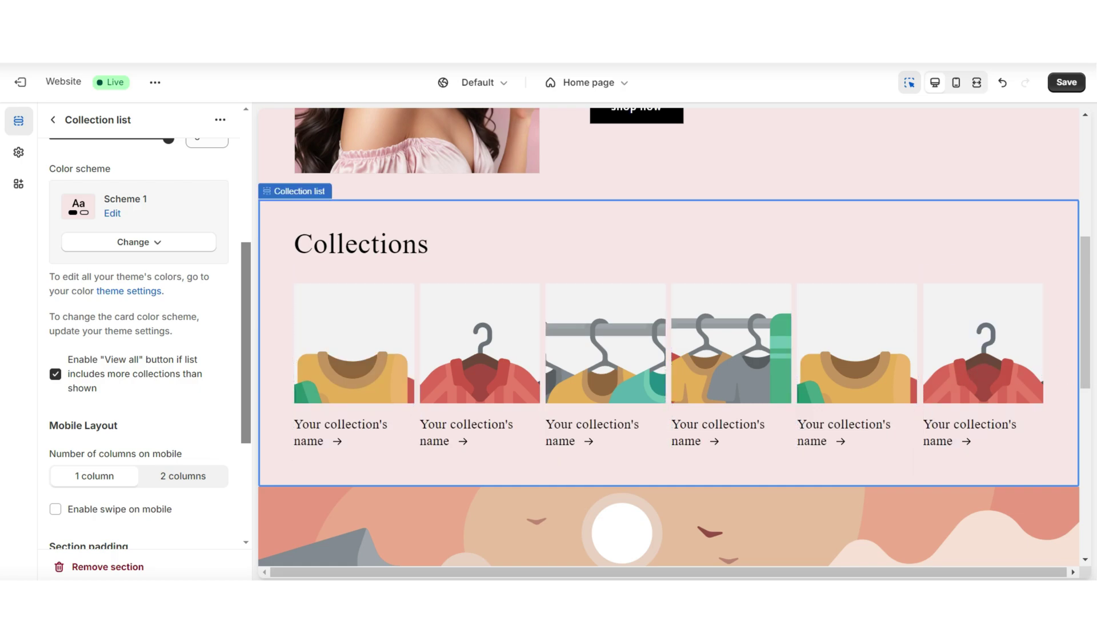
pyautogui.scroll(-8, 804, 284)
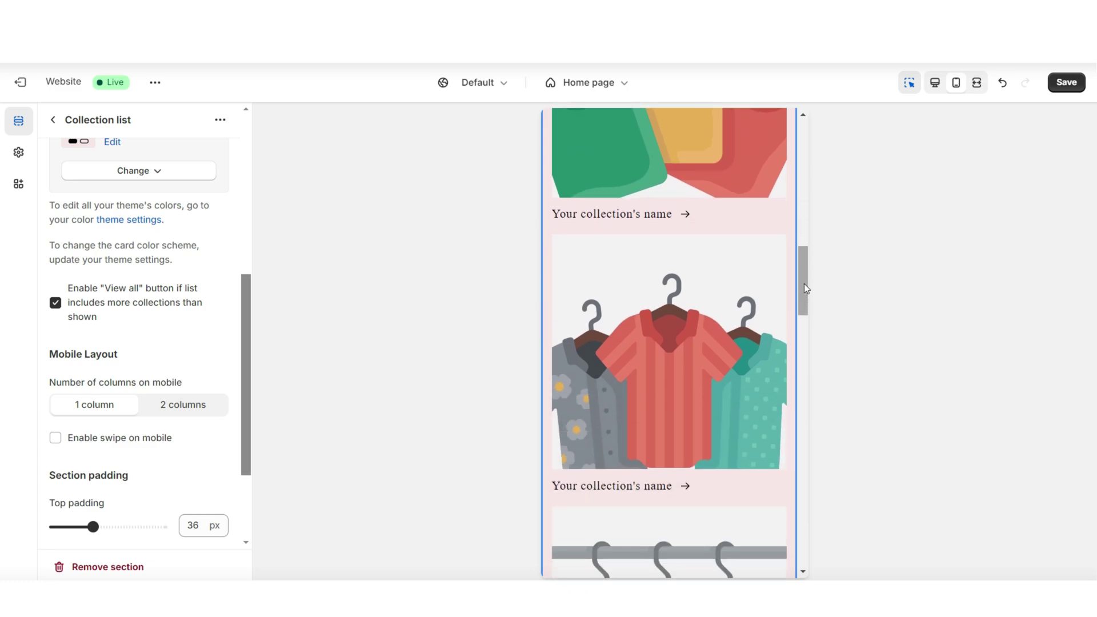
pyautogui.scroll(5, 805, 283)
pyautogui.scroll(-1, 742, 238)
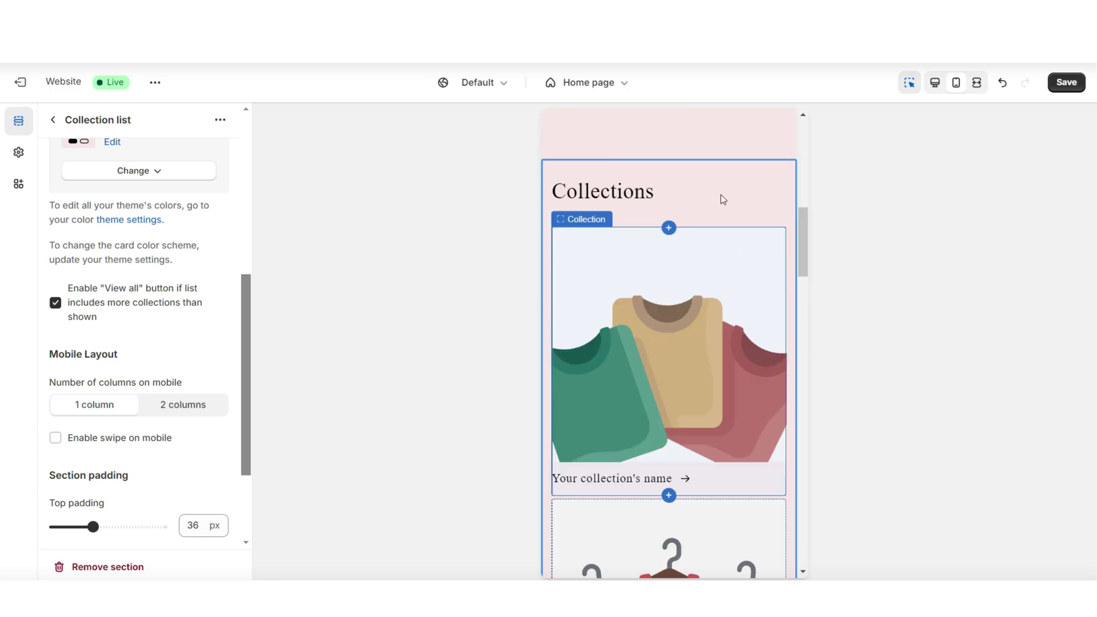
pyautogui.scroll(-1, 103, 283)
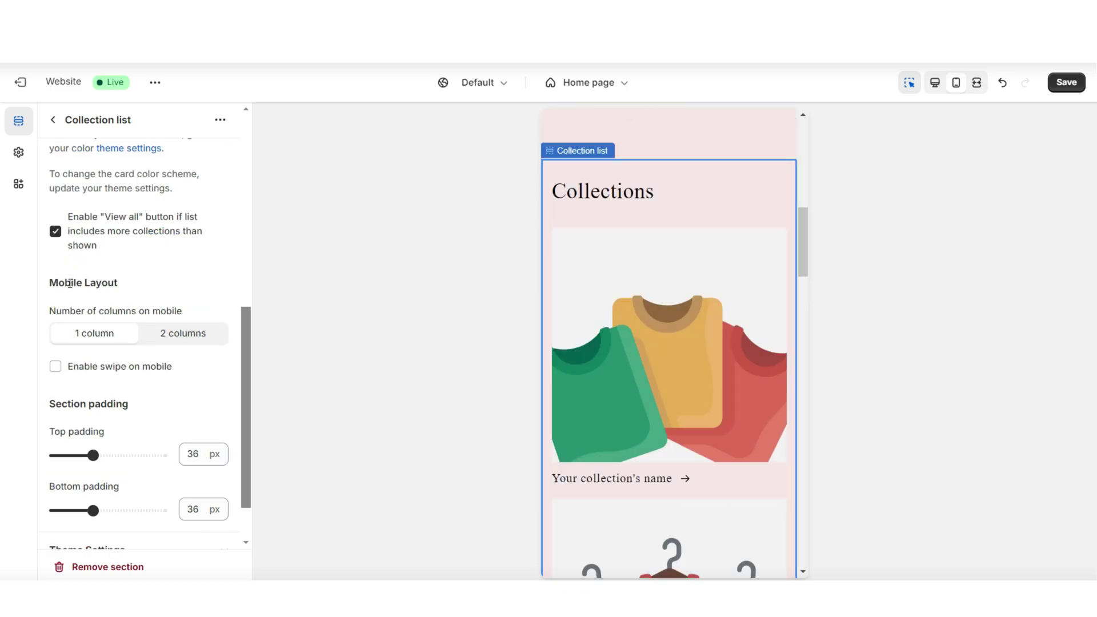
pyautogui.click(153, 334)
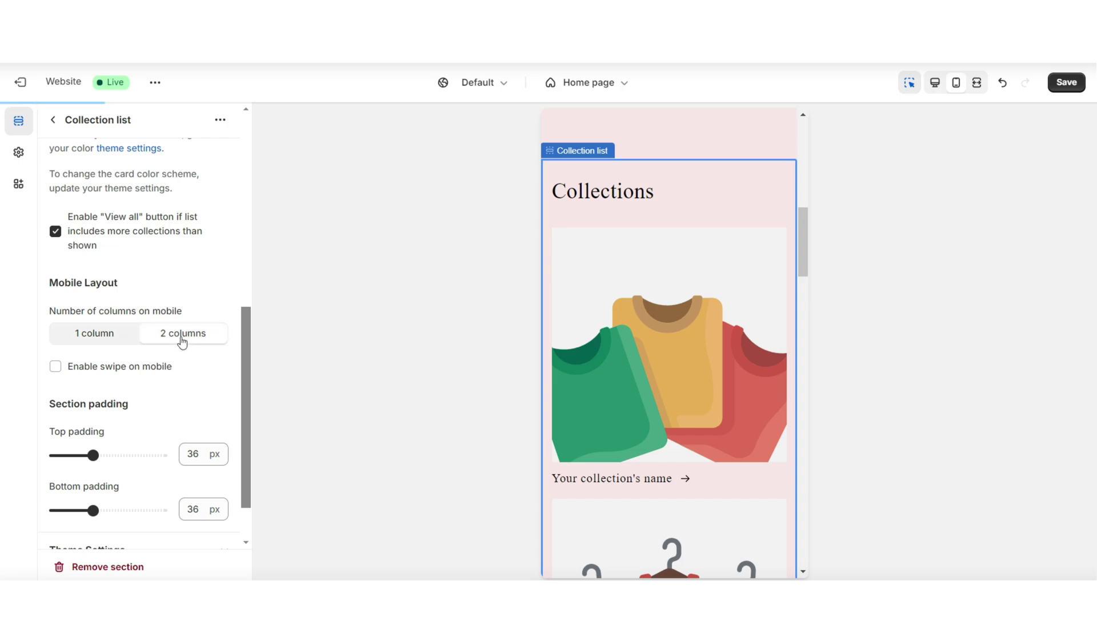
pyautogui.moveTo(802, 291)
pyautogui.mouseDown()
pyautogui.moveTo(802, 341)
pyautogui.moveTo(802, 294)
pyautogui.mouseUp()
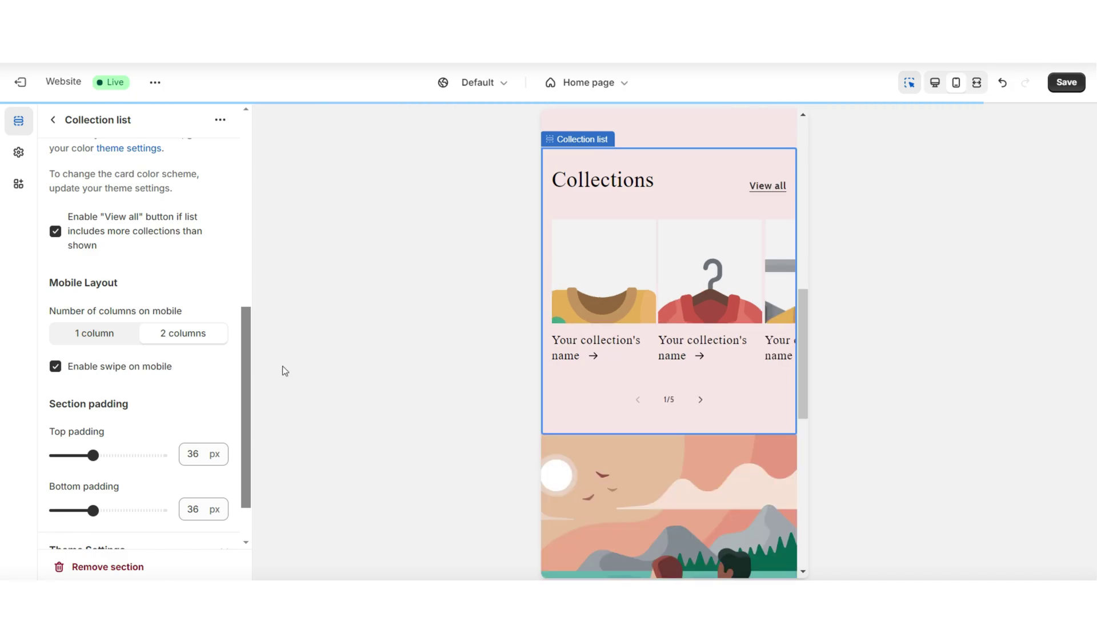
# Page through the collection carousel in the mobile preview and view the section at full width.
pyautogui.click(699, 401)
pyautogui.click(699, 400)
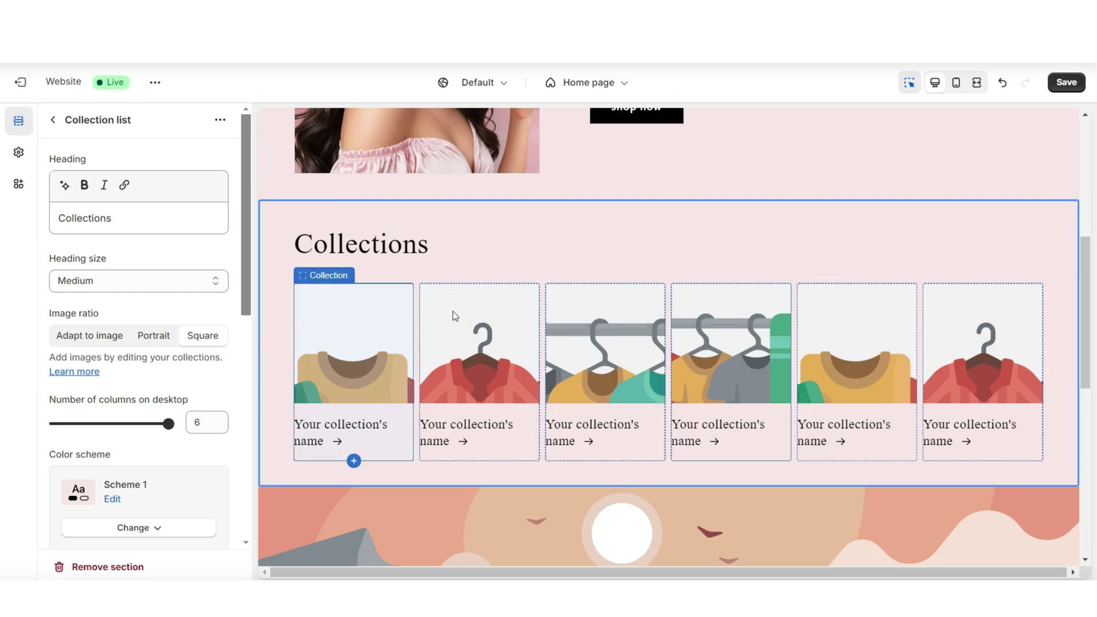
pyautogui.click(977, 83)
pyautogui.scroll(2, 1085, 190)
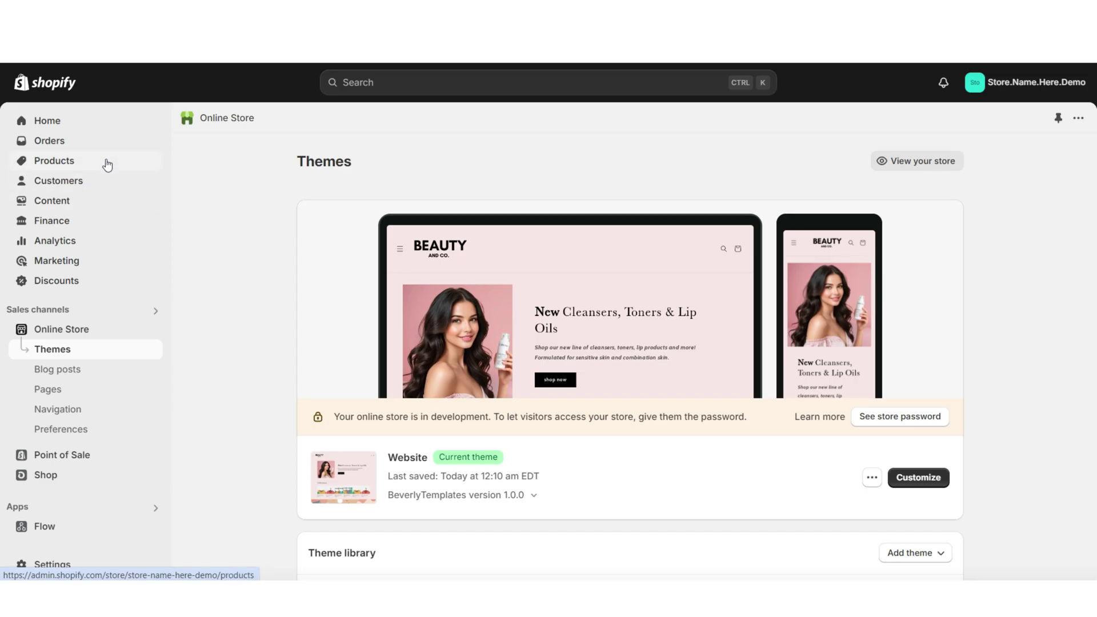
# Create a manual collection titled "Cleansers" in the store admin and save it.
pyautogui.click(107, 165)
pyautogui.click(129, 183)
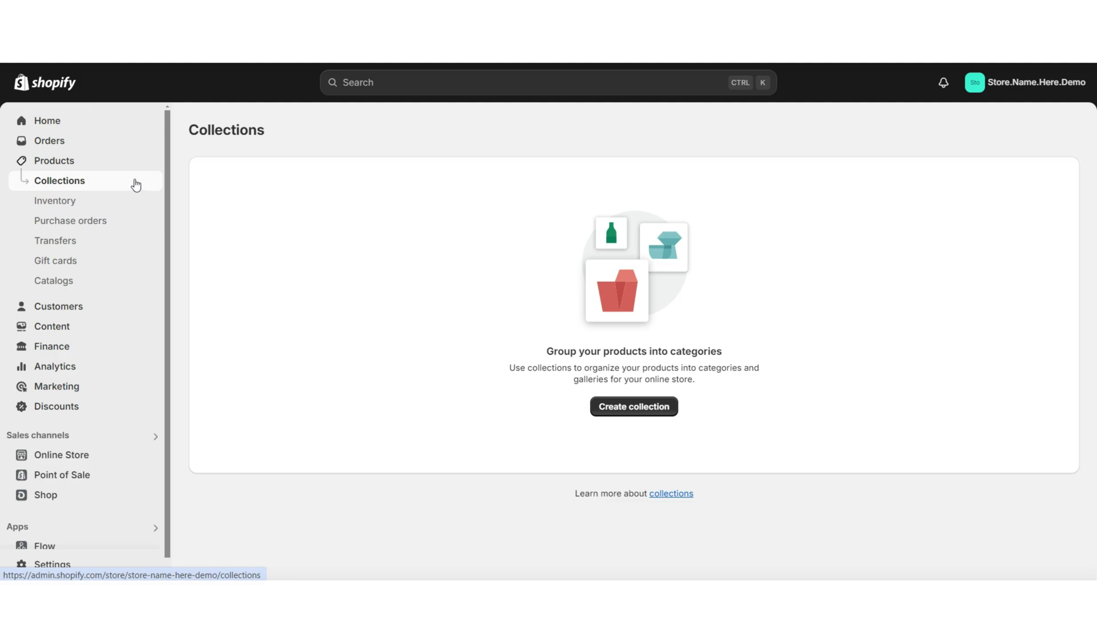
pyautogui.click(617, 410)
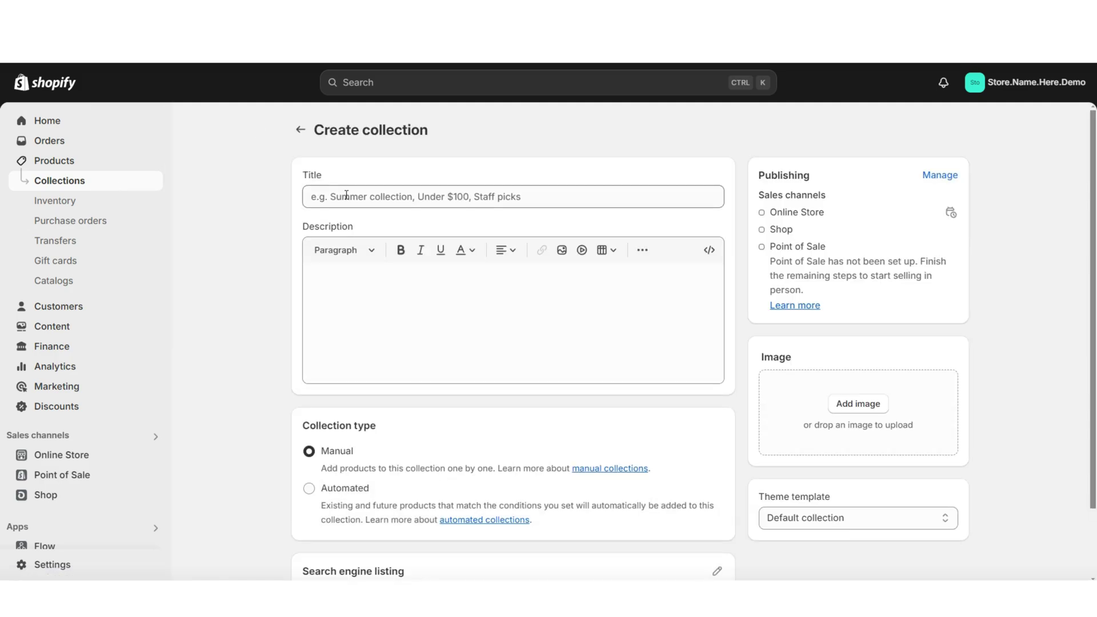
pyautogui.click(345, 195)
pyautogui.write('Cleansers')
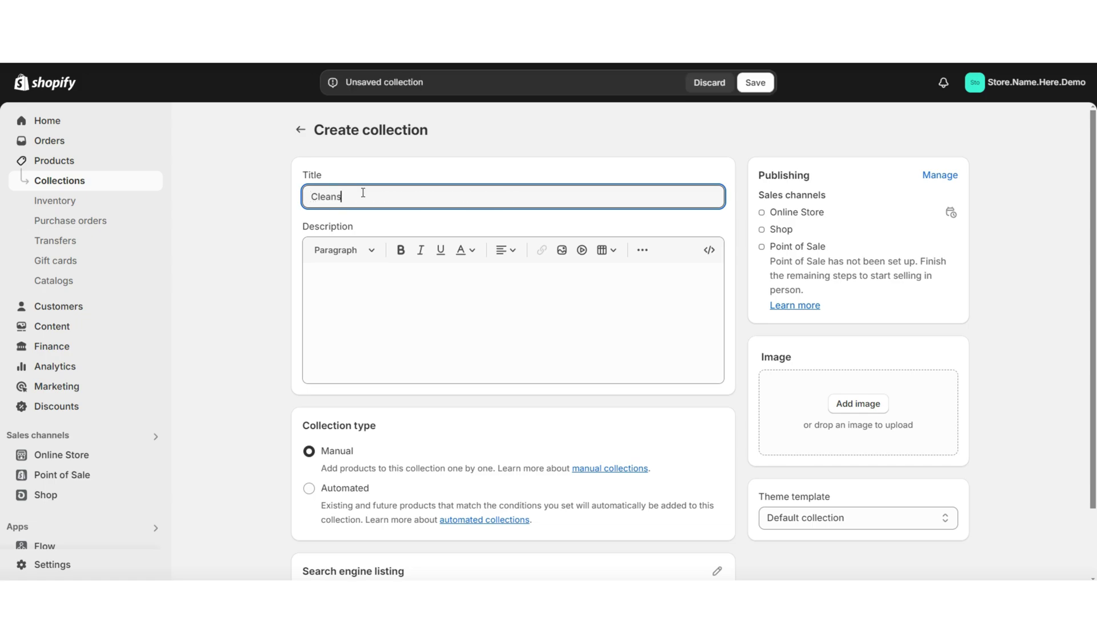
pyautogui.click(273, 191)
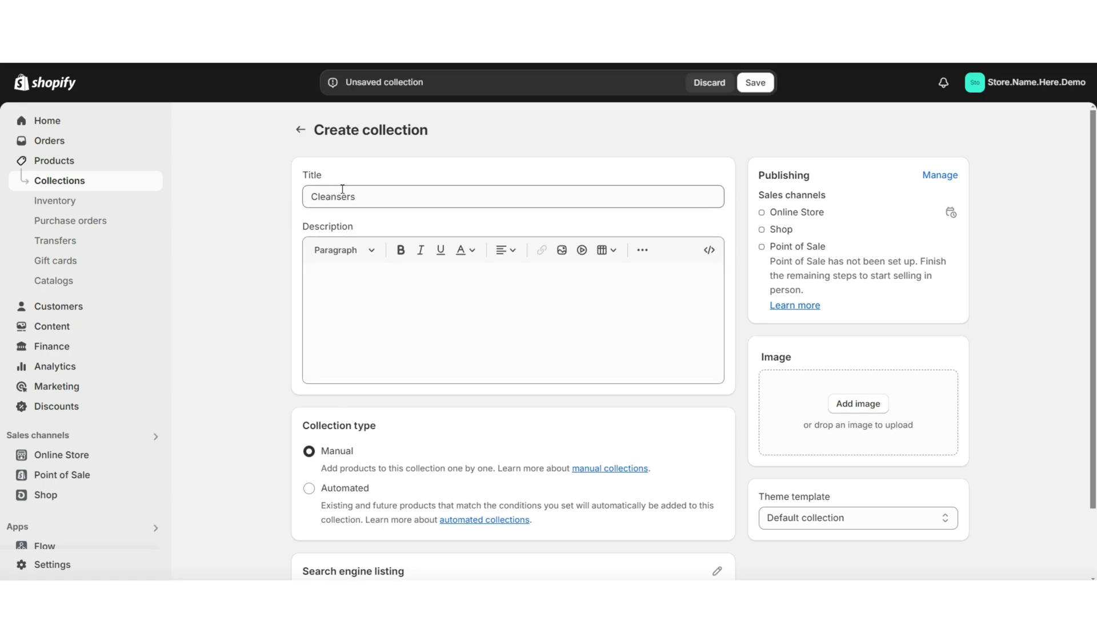
pyautogui.click(753, 83)
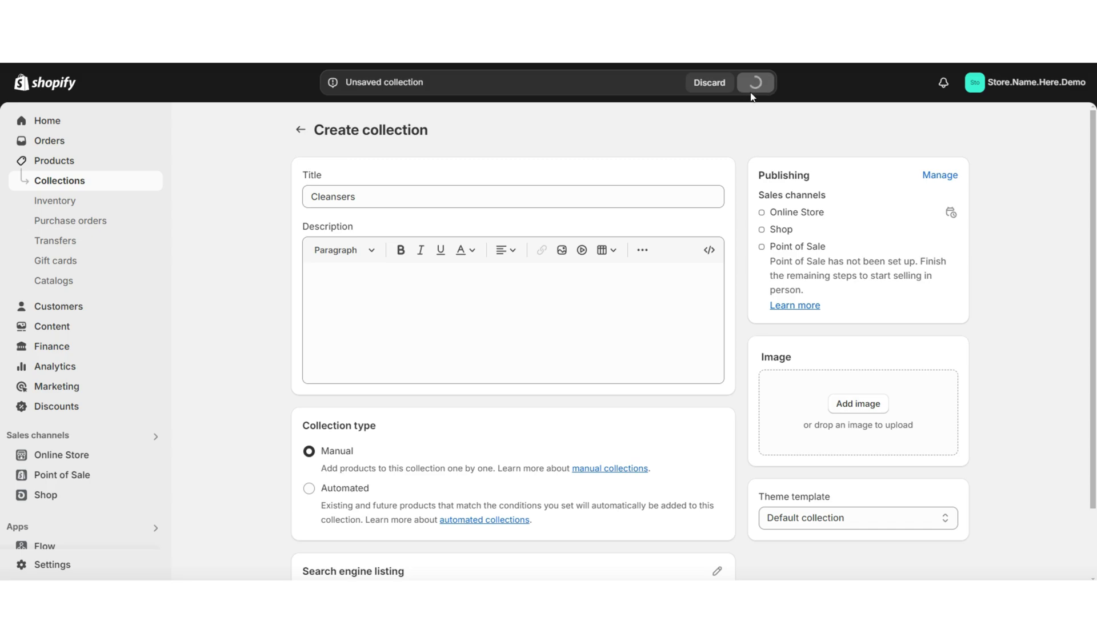
# Add the product "Example Product Title" to the Cleansers collection.
pyautogui.scroll(-3, 709, 325)
pyautogui.click(536, 327)
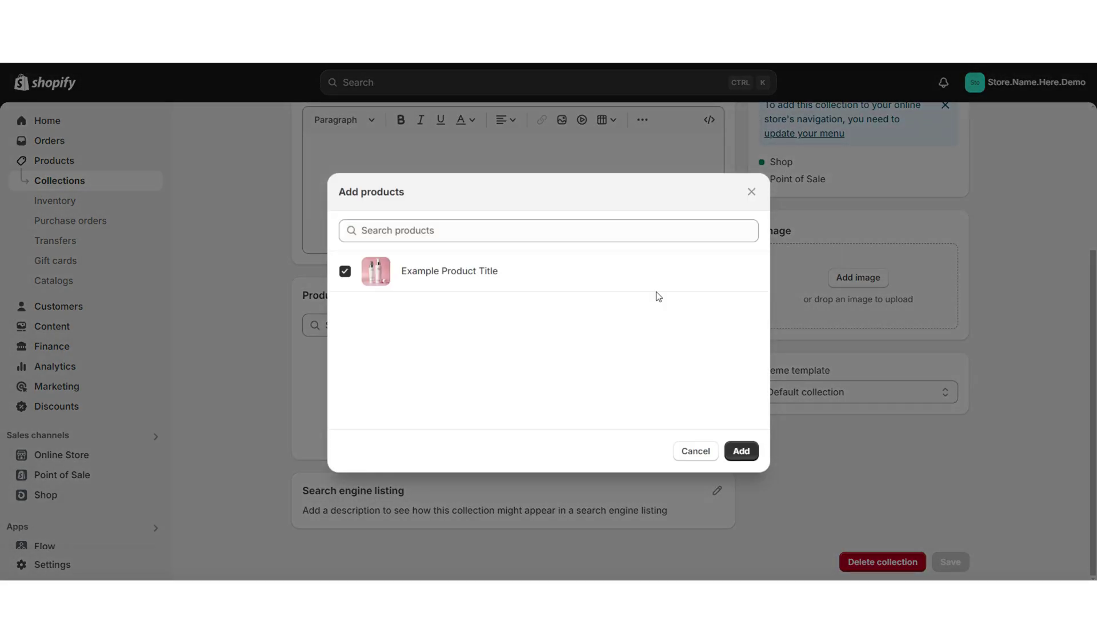
pyautogui.click(741, 451)
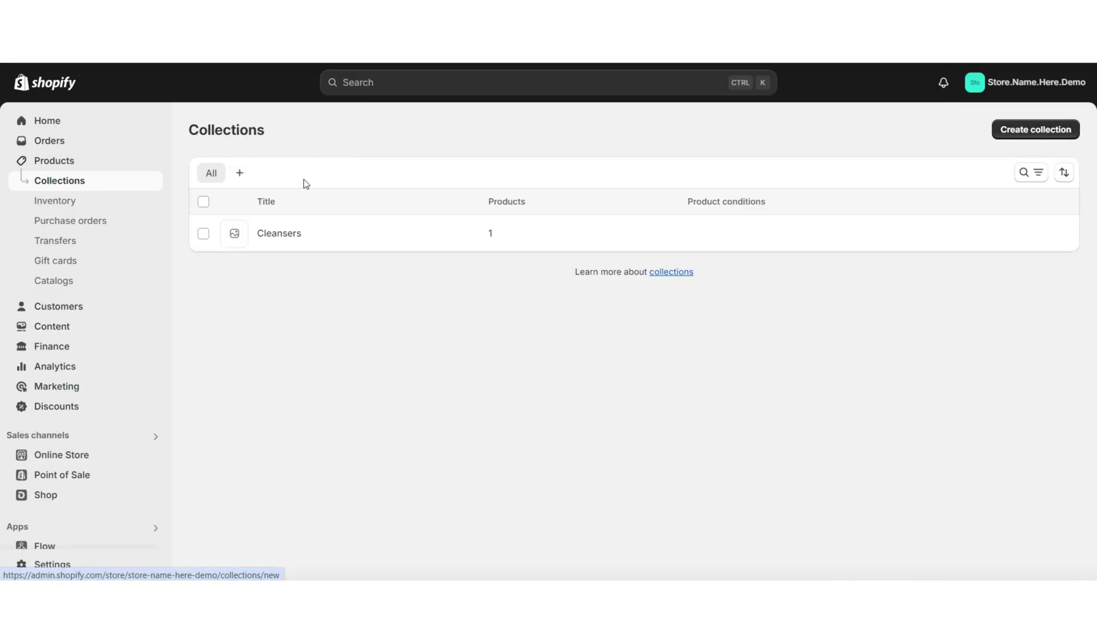
# Open the product "Example Product Title" and also assign it to the Eye cream and Jade Rollers collections.
pyautogui.click(154, 162)
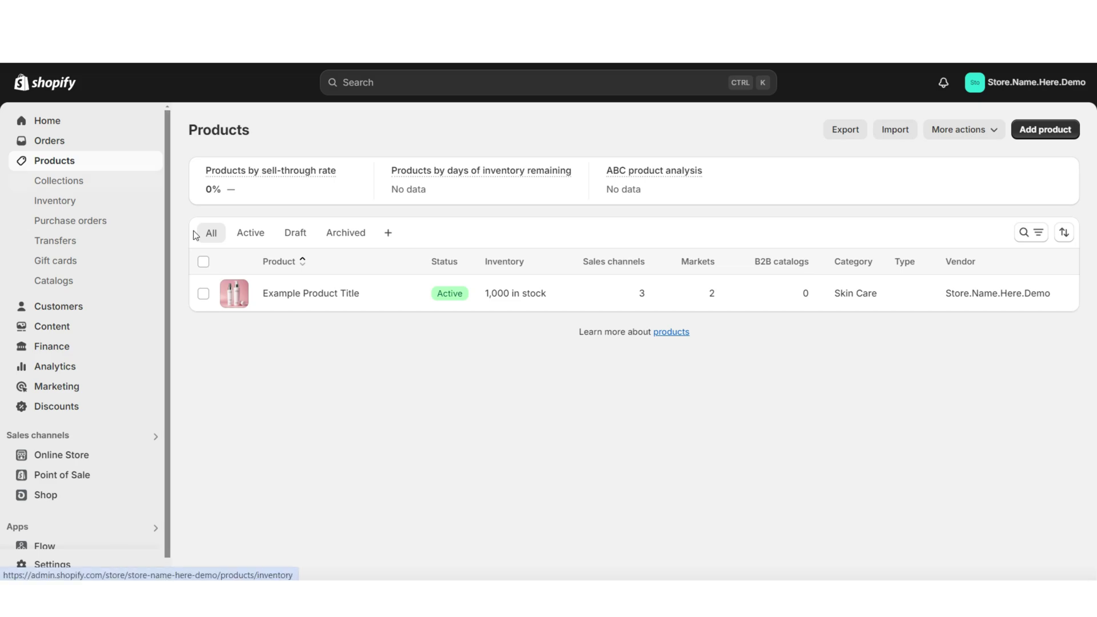
pyautogui.click(289, 295)
pyautogui.scroll(-10, 817, 364)
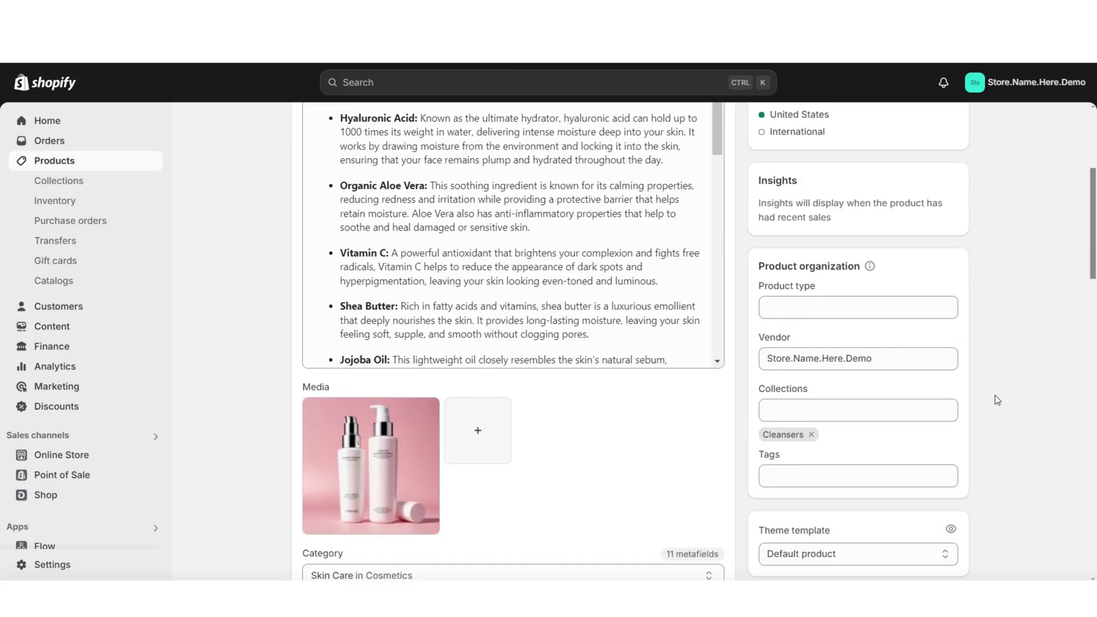
pyautogui.click(786, 372)
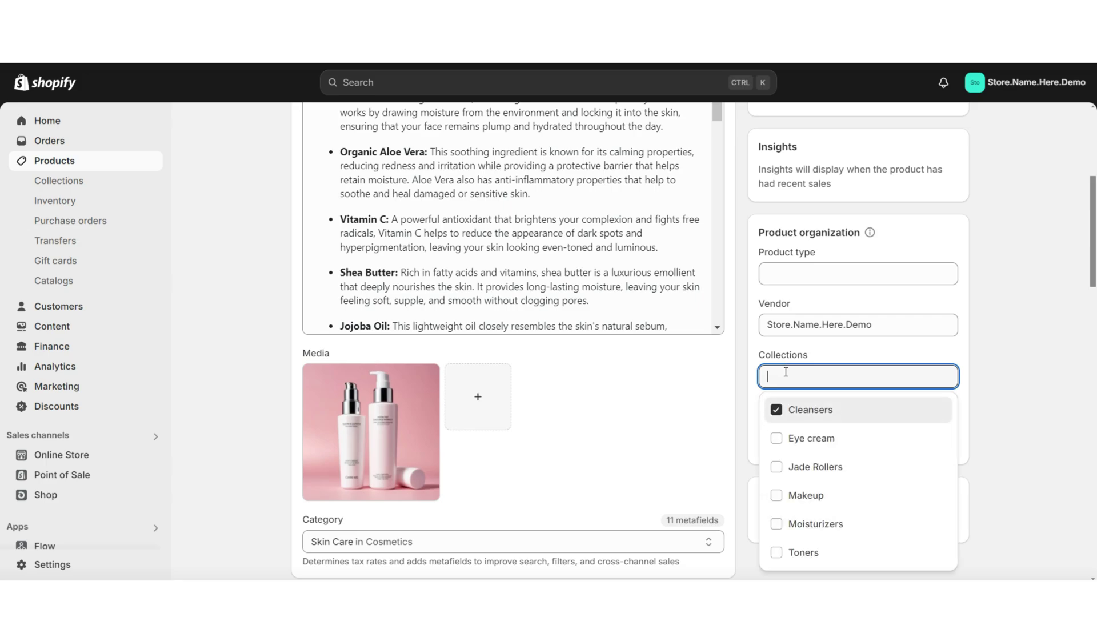
pyautogui.click(798, 437)
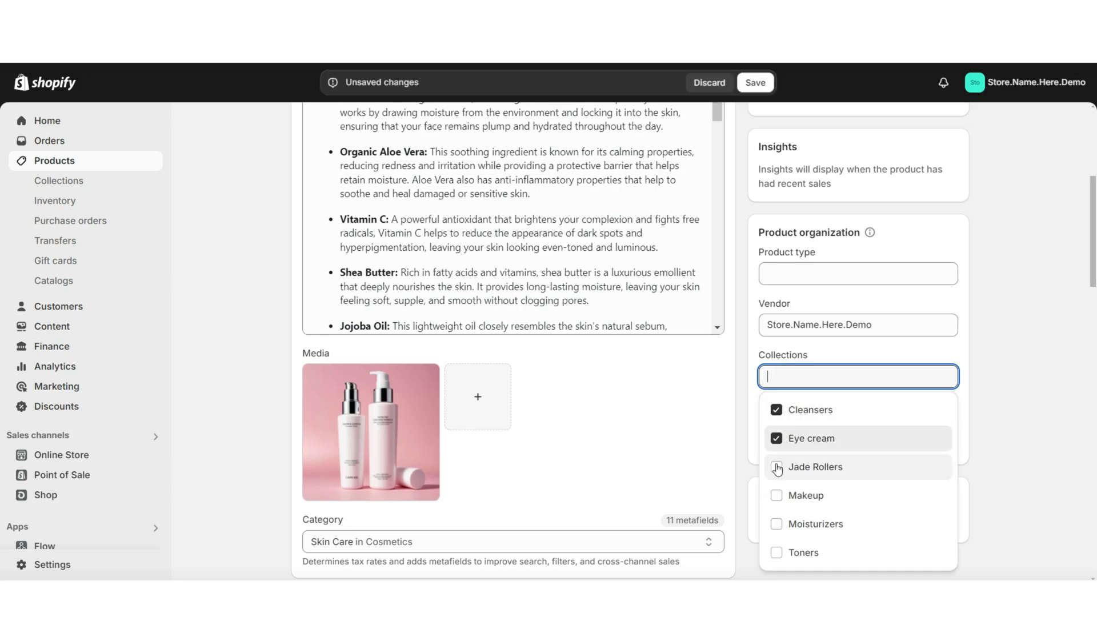
pyautogui.click(777, 466)
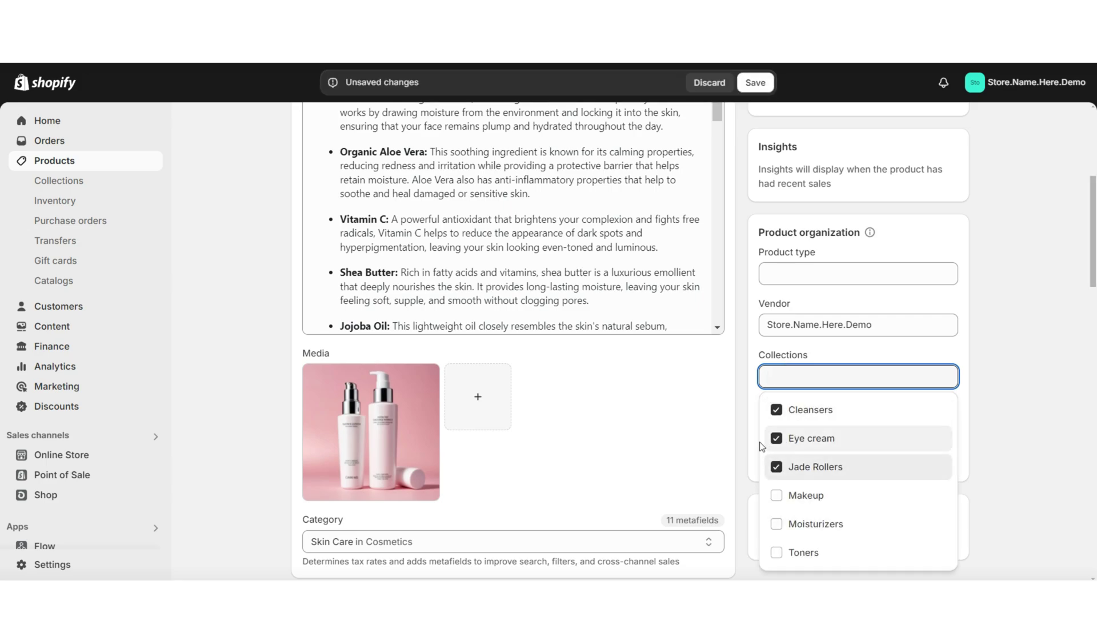
pyautogui.click(800, 460)
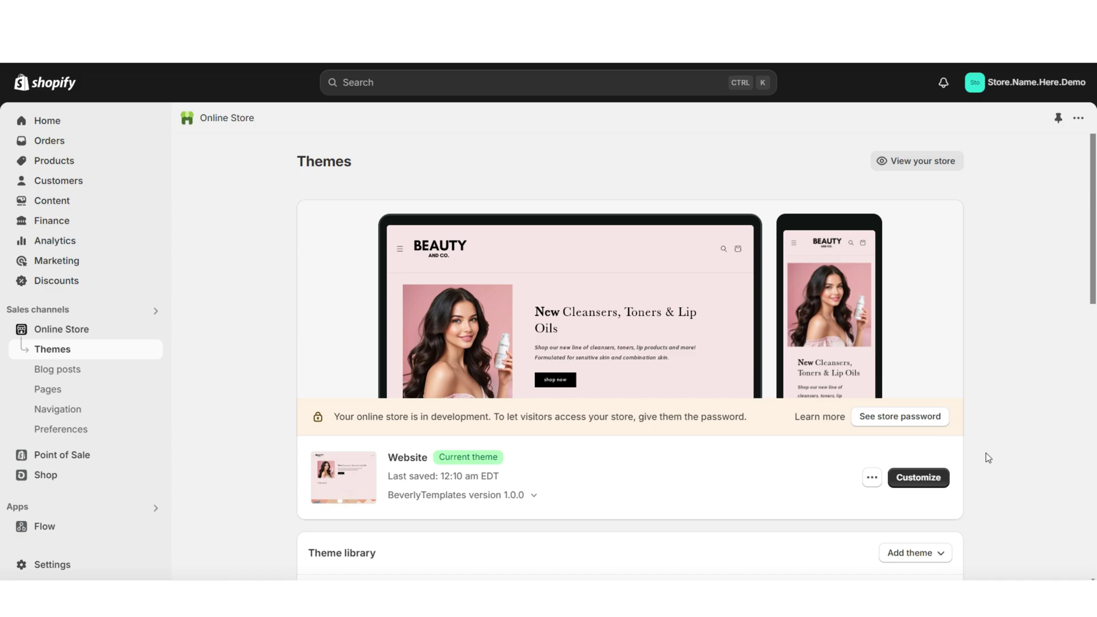
# Fill the home page's collection list with Cleansers, Toners, Jade Rollers, Makeup, Moisturizers and Eye cream, and save the theme.
pyautogui.click(940, 478)
pyautogui.click(356, 396)
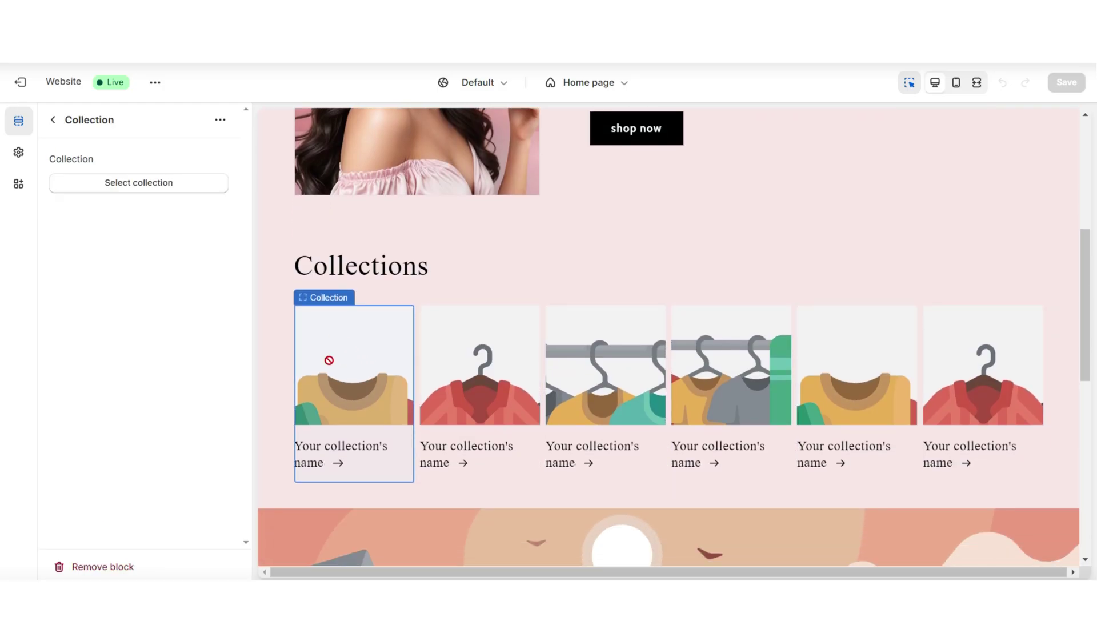
pyautogui.click(139, 182)
pyautogui.click(225, 234)
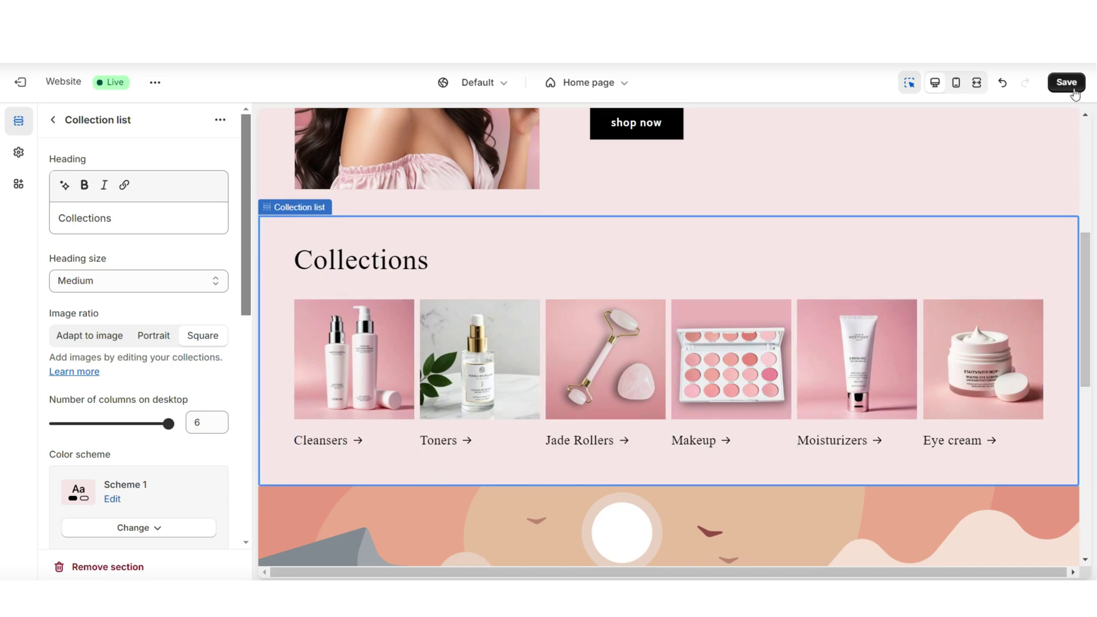
pyautogui.click(1067, 82)
# Preview the home page's collections at full width, then open the Cleansers collection and examine its product listing.
pyautogui.scroll(5, 1085, 432)
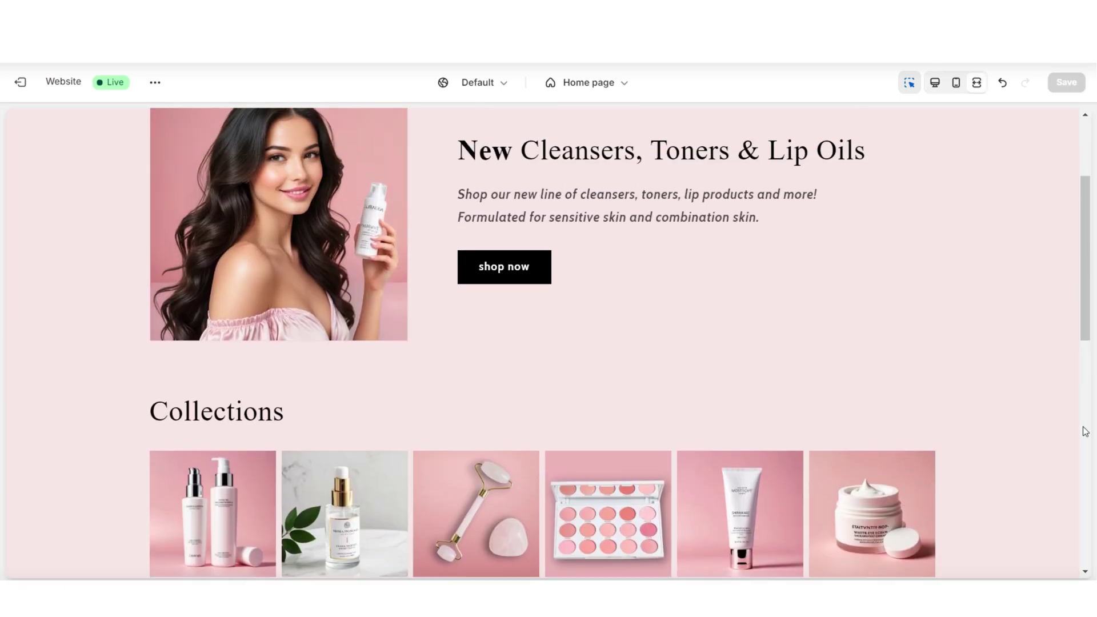
pyautogui.scroll(-4, 1085, 432)
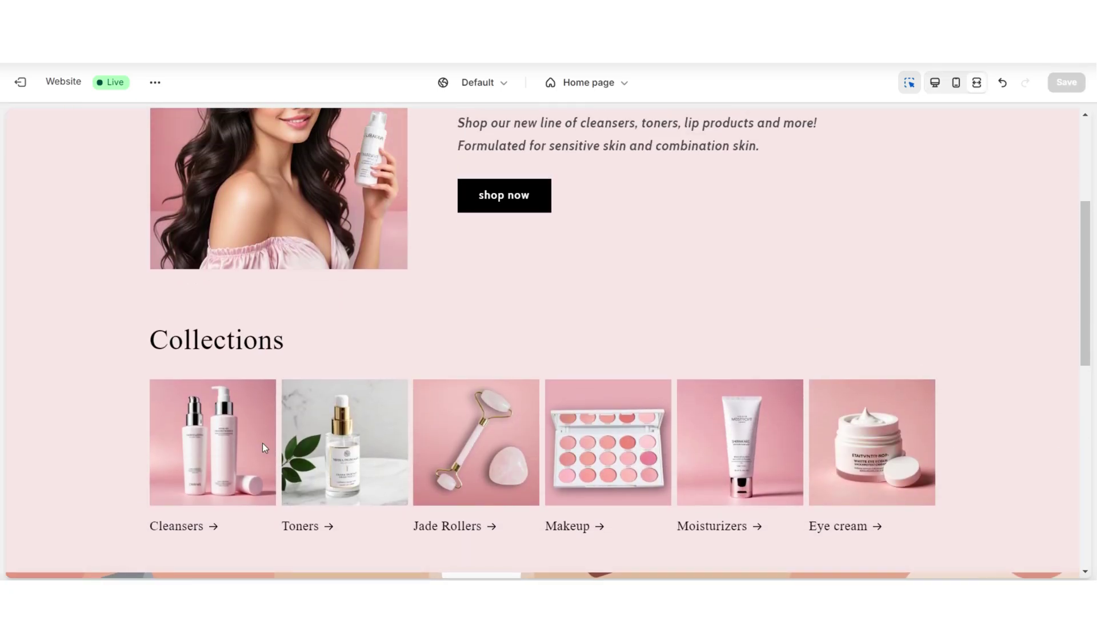
pyautogui.scroll(-3, 262, 447)
pyautogui.click(246, 332)
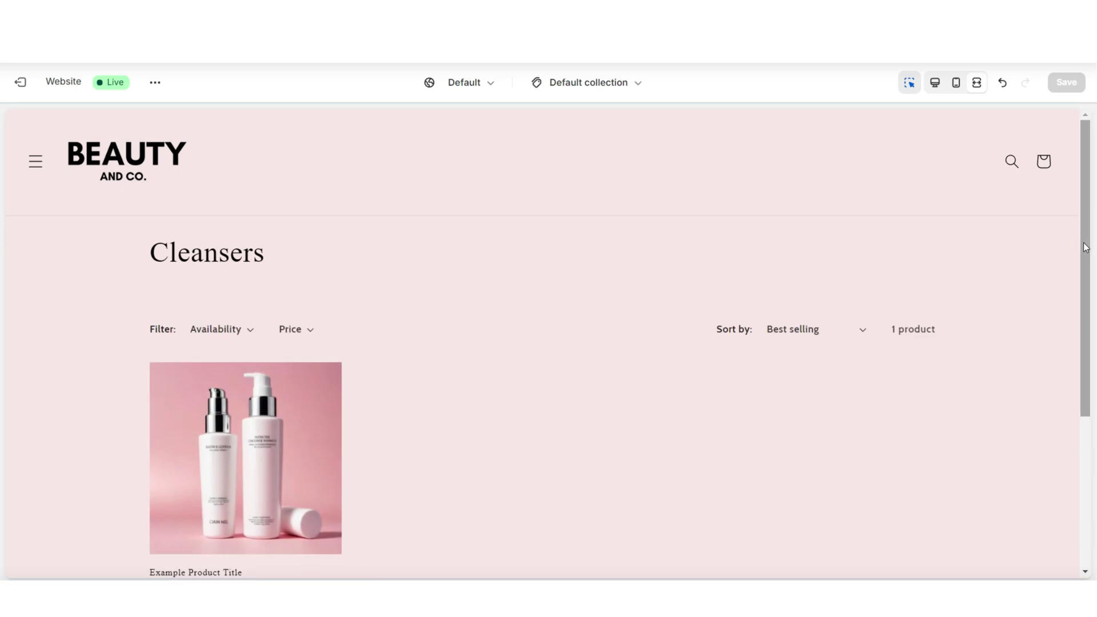
pyautogui.scroll(-4, 1086, 247)
pyautogui.scroll(4, 1086, 247)
pyautogui.scroll(-4, 1085, 246)
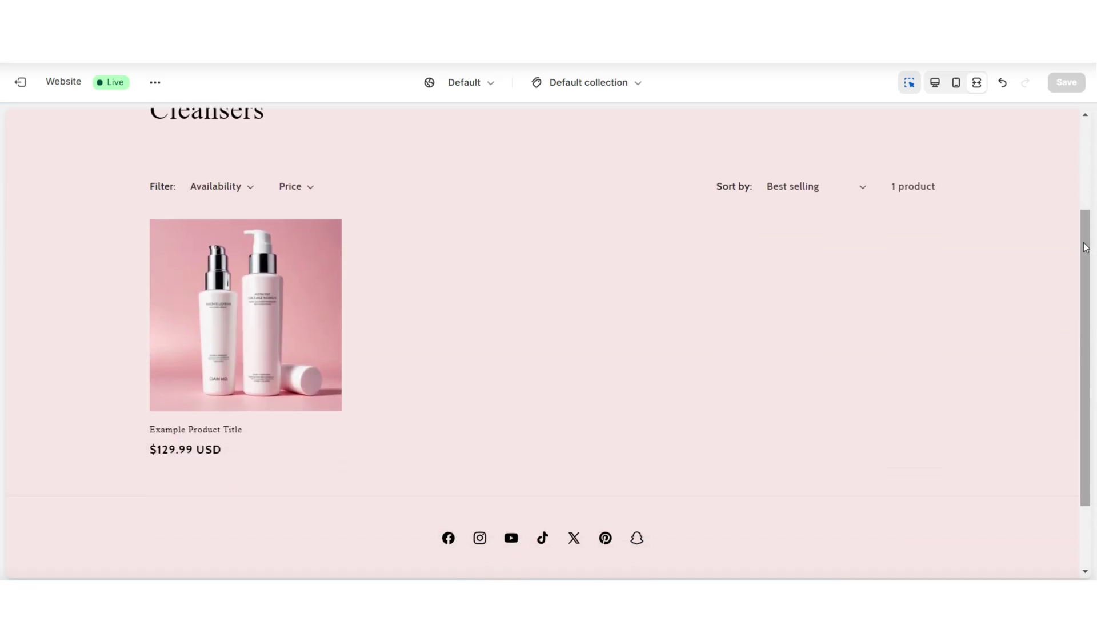
pyautogui.scroll(3, 1086, 247)
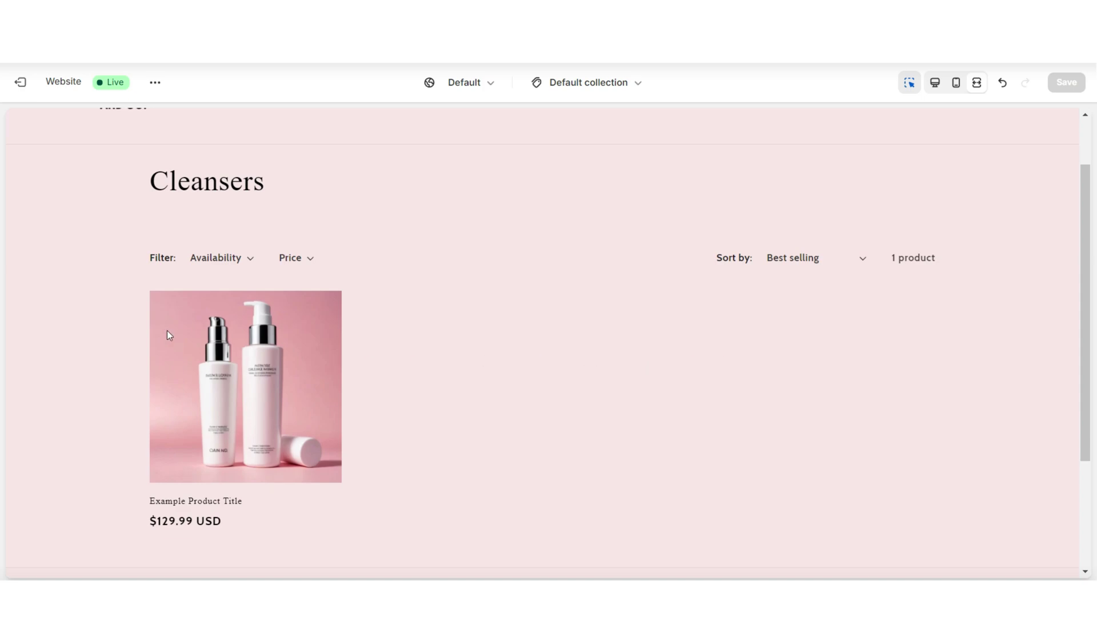
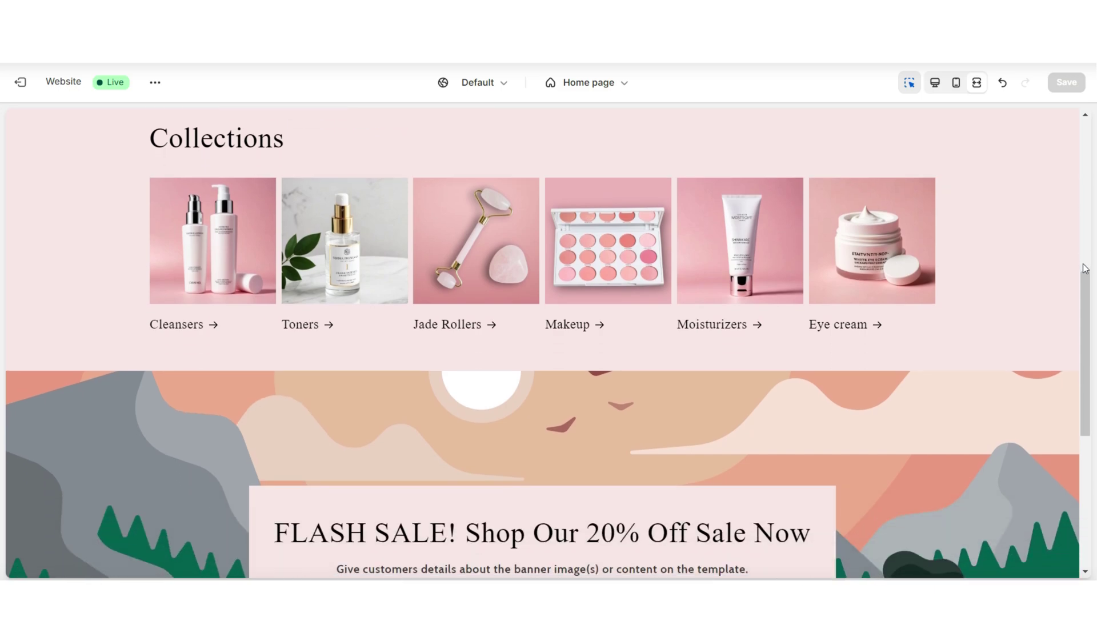
# Change the color scheme of the home page's "FLASH SALE!" image banner to Scheme 4.
pyautogui.scroll(1, 981, 275)
pyautogui.scroll(-1, 981, 275)
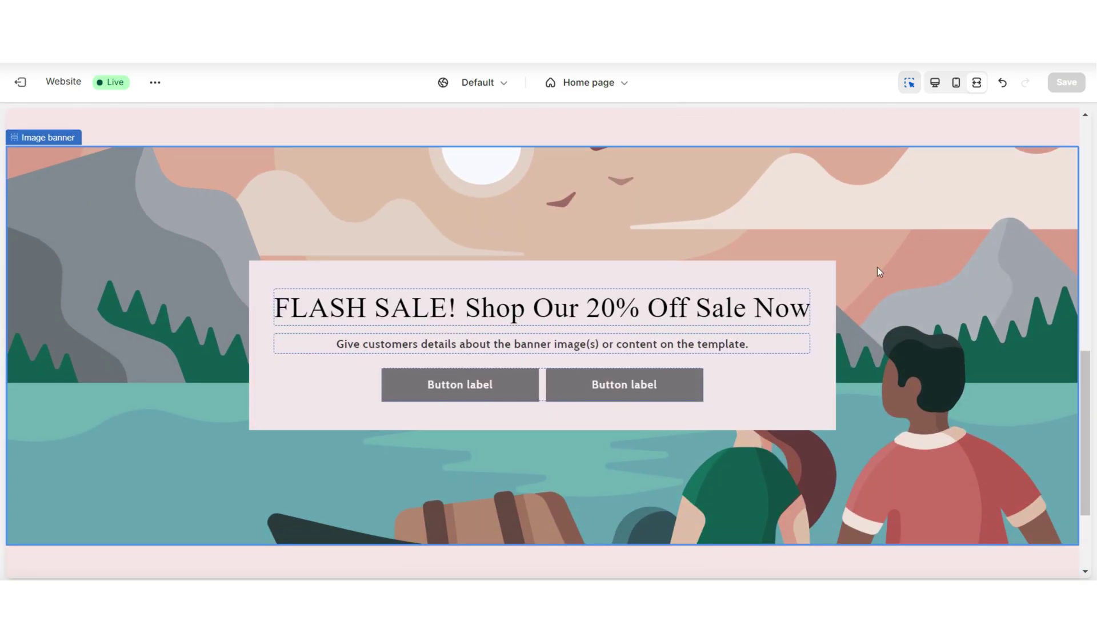
pyautogui.click(958, 245)
pyautogui.scroll(-8, 238, 300)
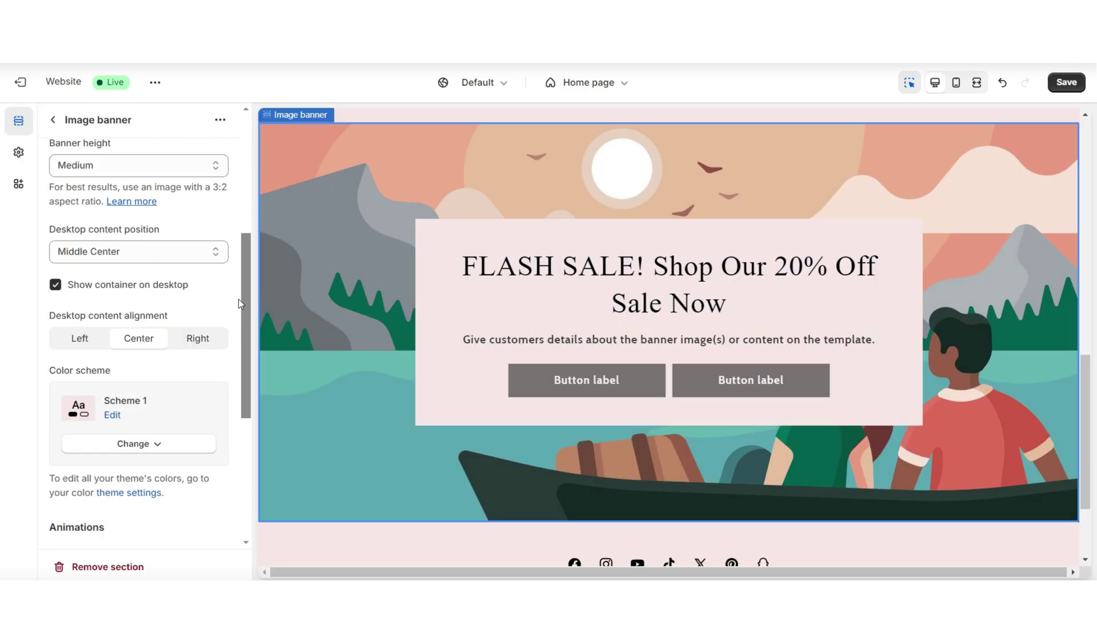
pyautogui.click(184, 308)
pyautogui.click(159, 452)
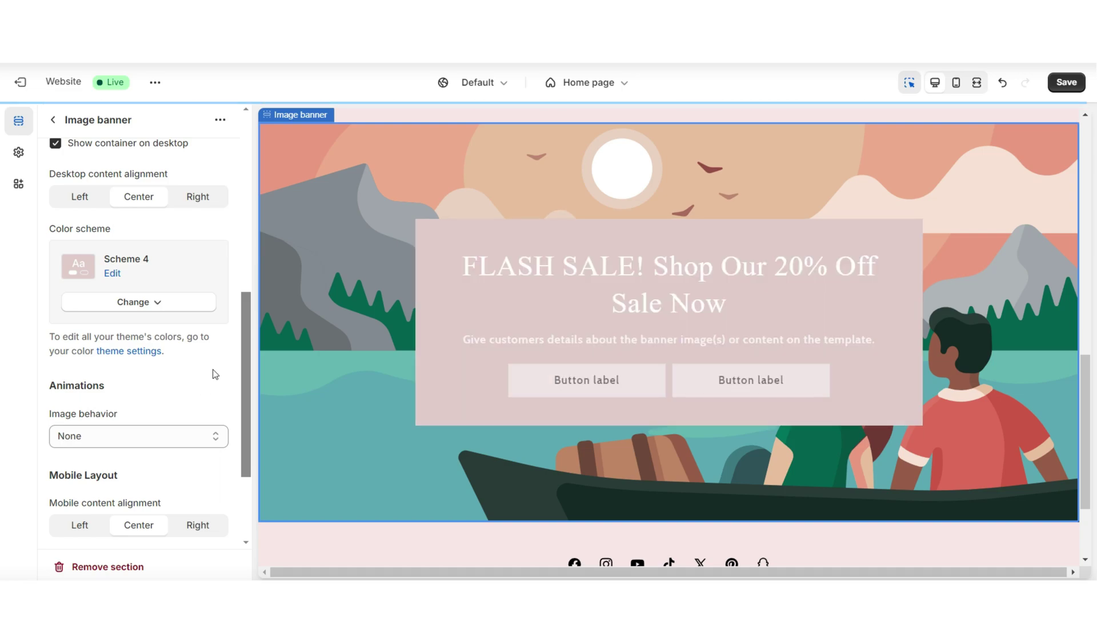
pyautogui.scroll(3, 171, 365)
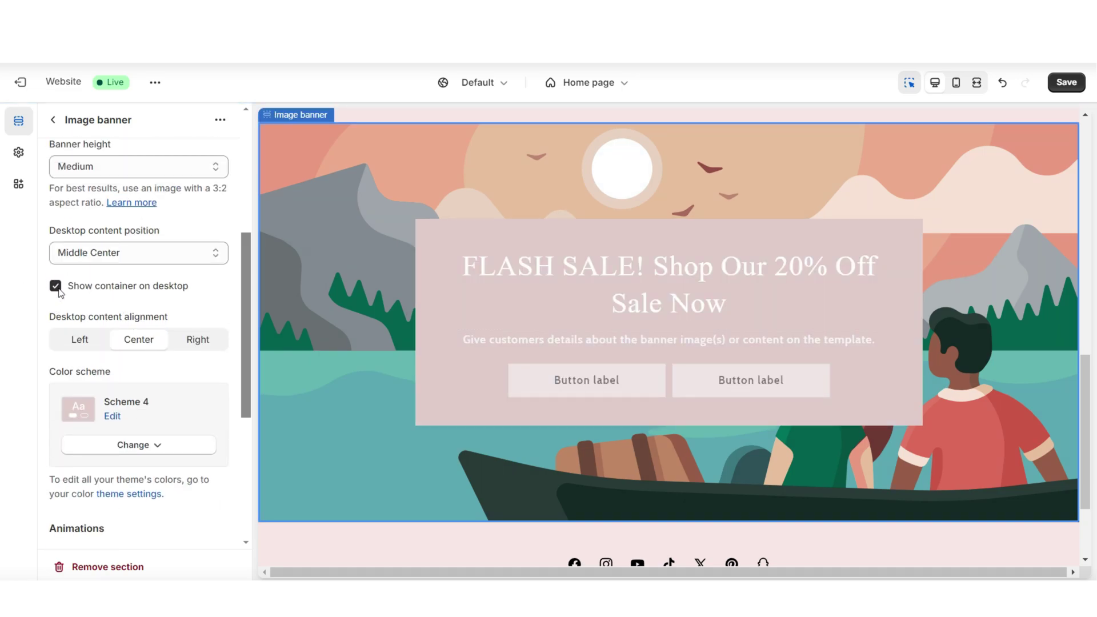
# Hide the flash sale banner's container on desktop and try left content alignment, undoing the alignment change.
pyautogui.click(56, 287)
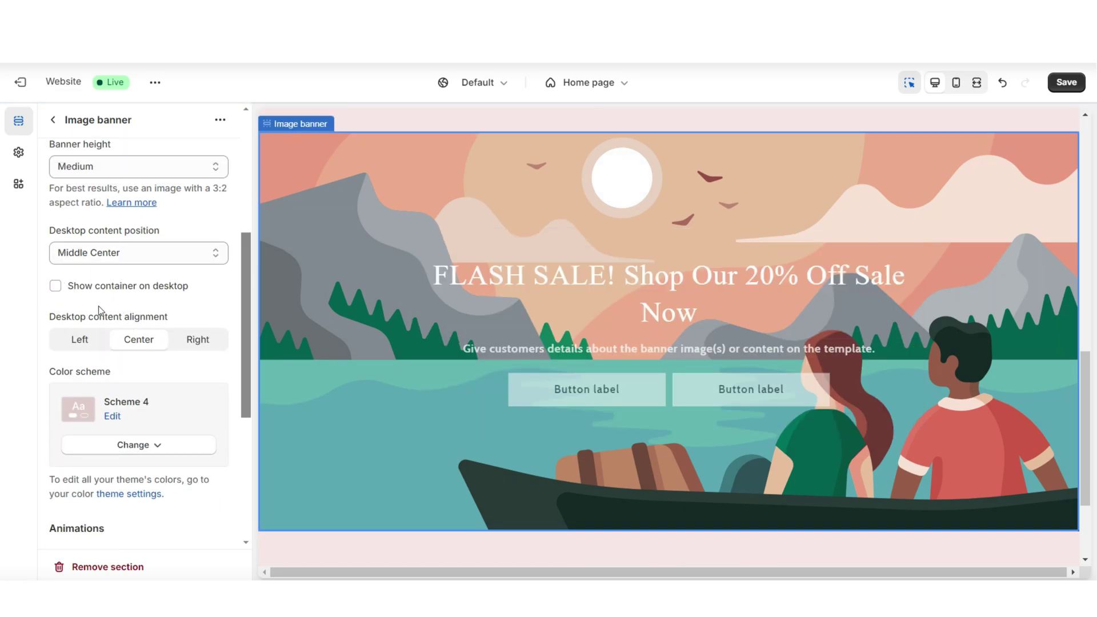
pyautogui.click(85, 342)
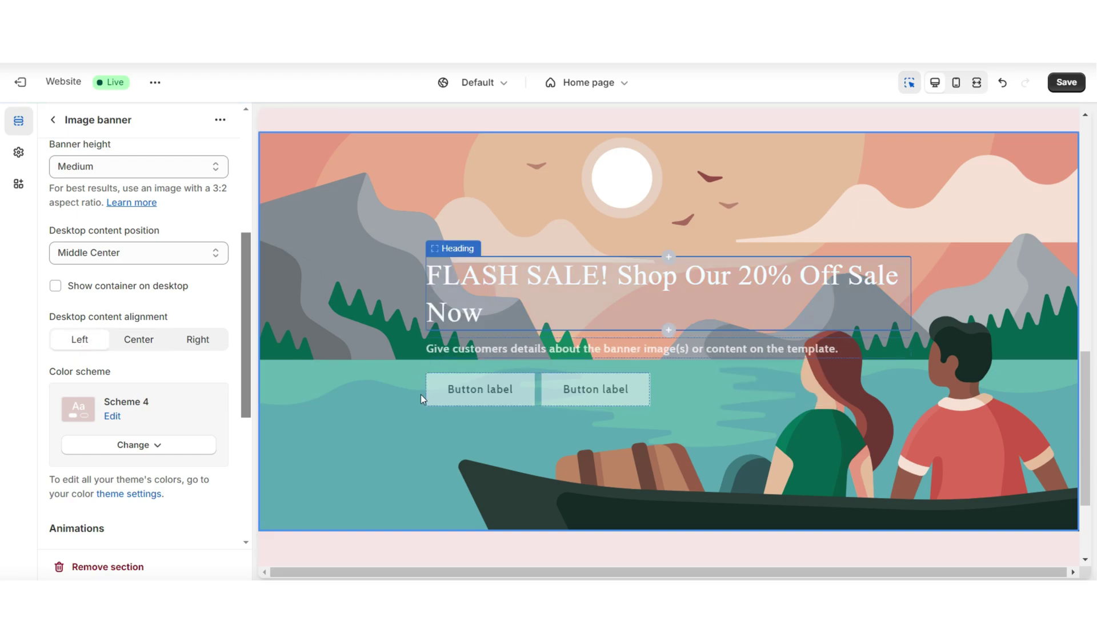
pyautogui.hotkey('ctrl', 'z')
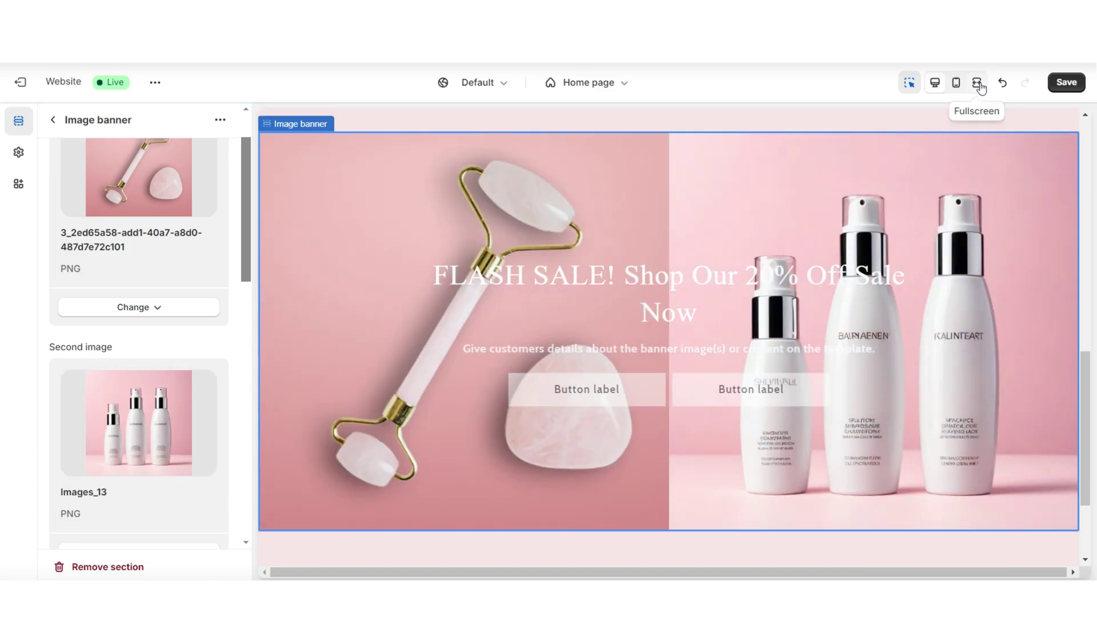
# Set the flash sale banner's image overlay opacity to 30%, checking the darkened images in a full-screen preview.
pyautogui.click(977, 83)
pyautogui.scroll(-2, 1077, 190)
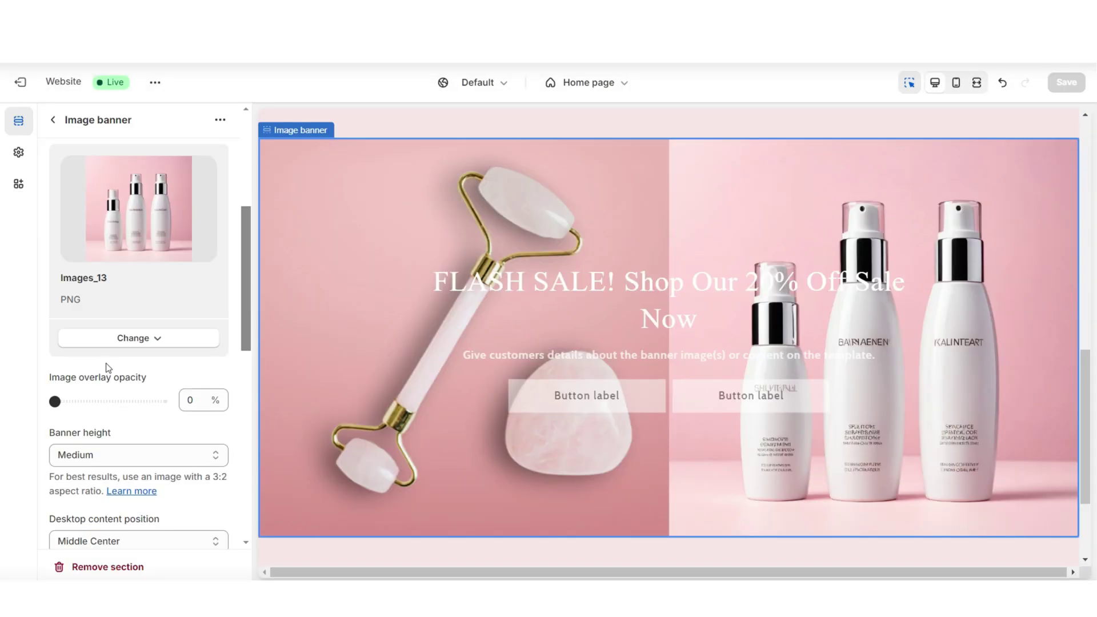
pyautogui.scroll(-1, 94, 382)
pyautogui.click(76, 330)
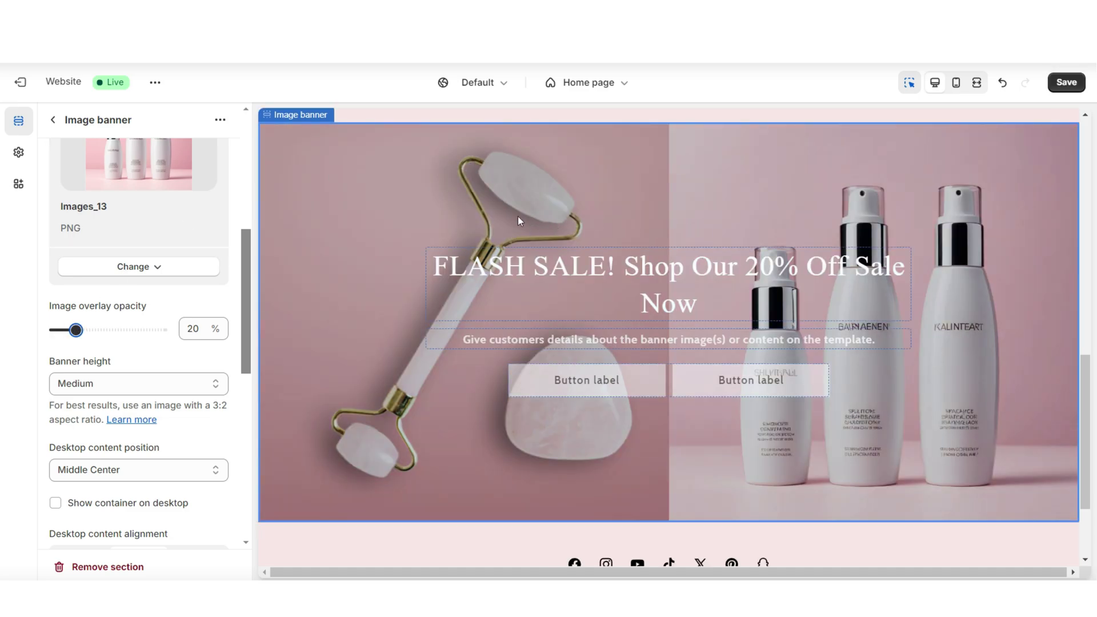
pyautogui.click(977, 83)
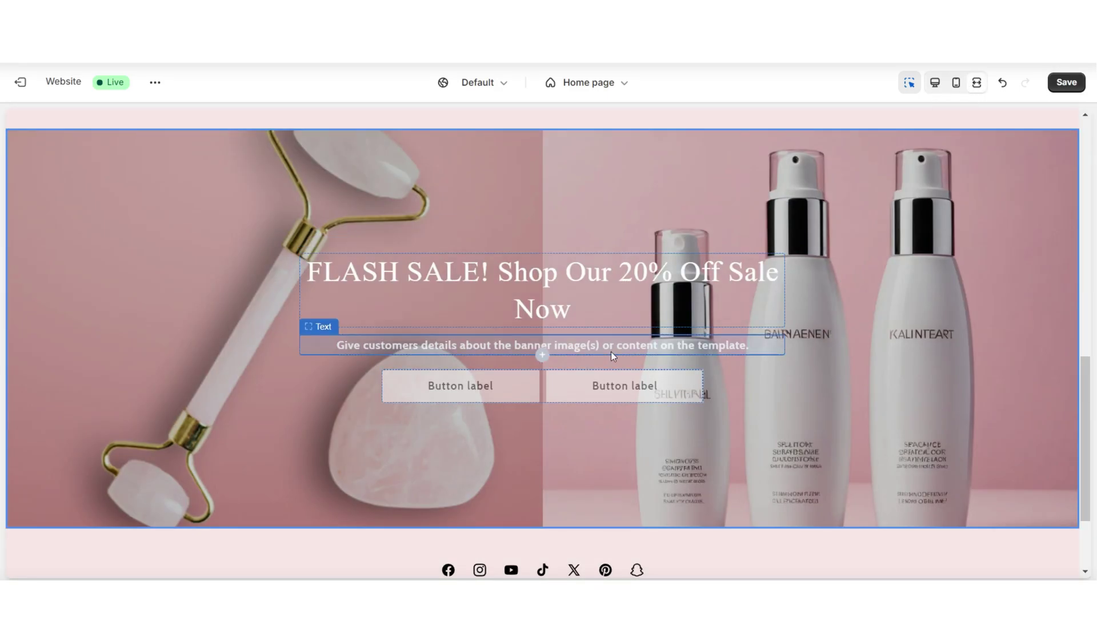
pyautogui.click(825, 231)
pyautogui.moveTo(75, 330); pyautogui.dragTo(87, 330)
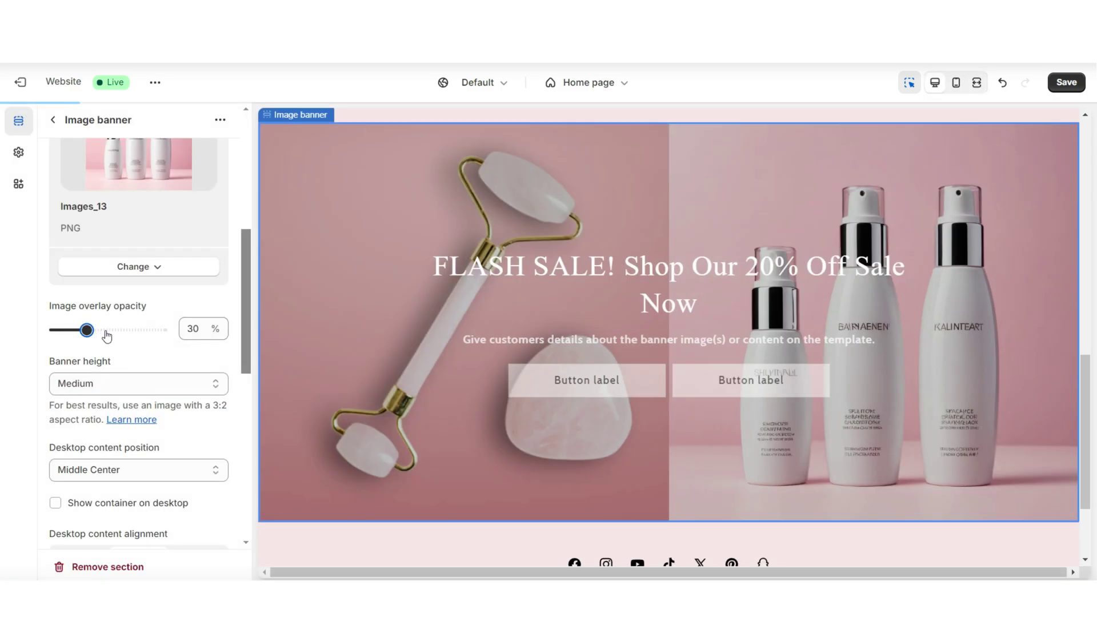
# Try the Small banner height, set the flash sale banner's height to Large, and preview it in full screen.
pyautogui.scroll(-1, 72, 315)
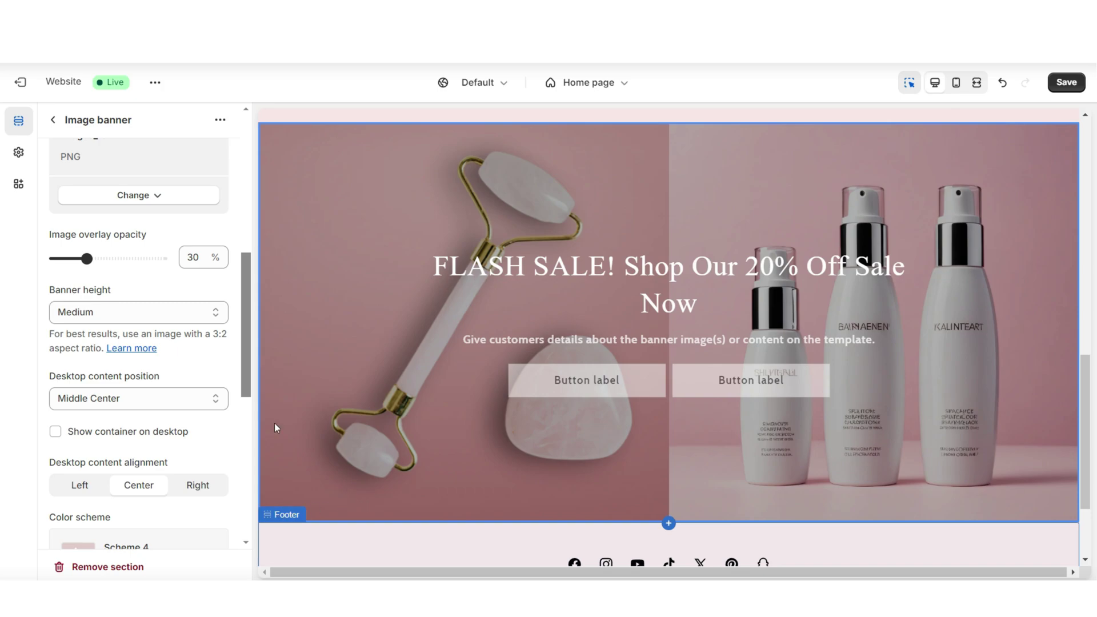
pyautogui.click(134, 313)
pyautogui.click(118, 346)
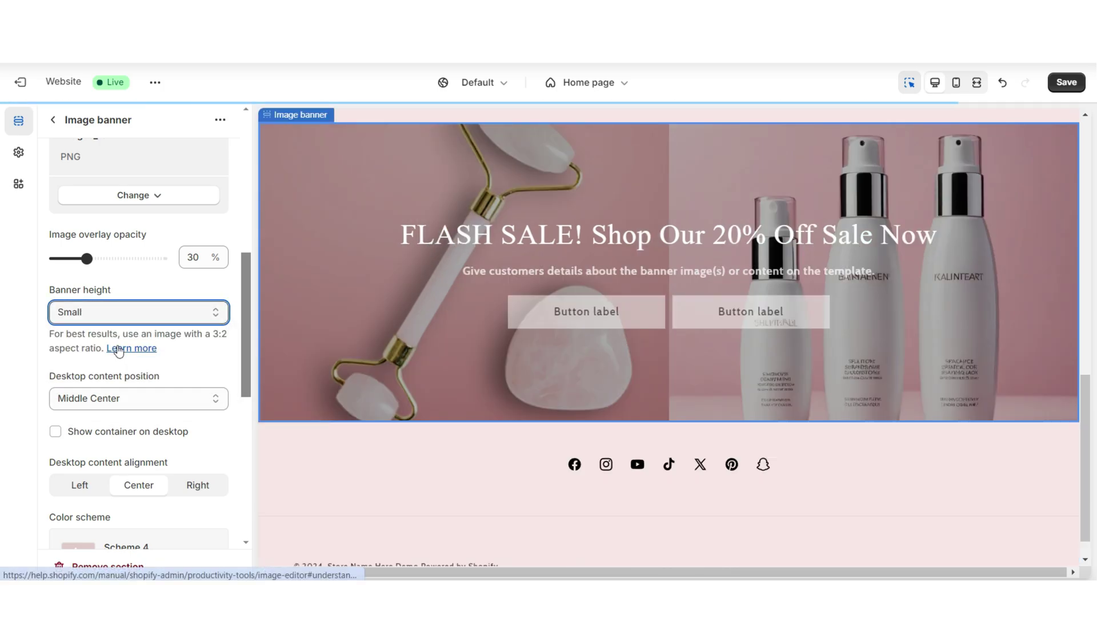
pyautogui.scroll(1, 1085, 350)
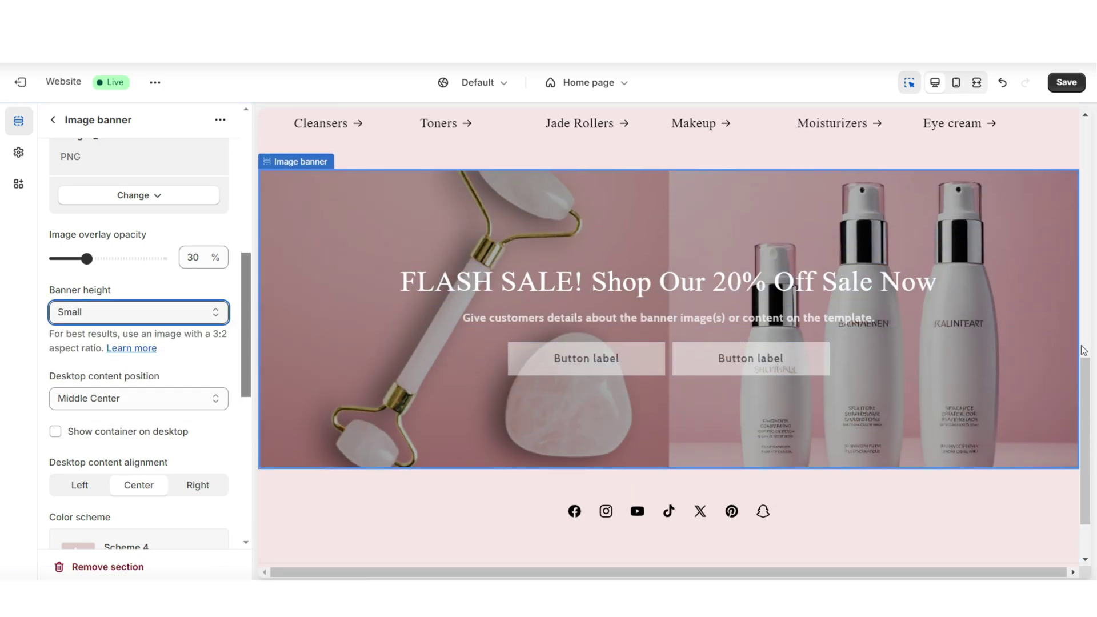
pyautogui.press('Down')
pyautogui.press('Down')
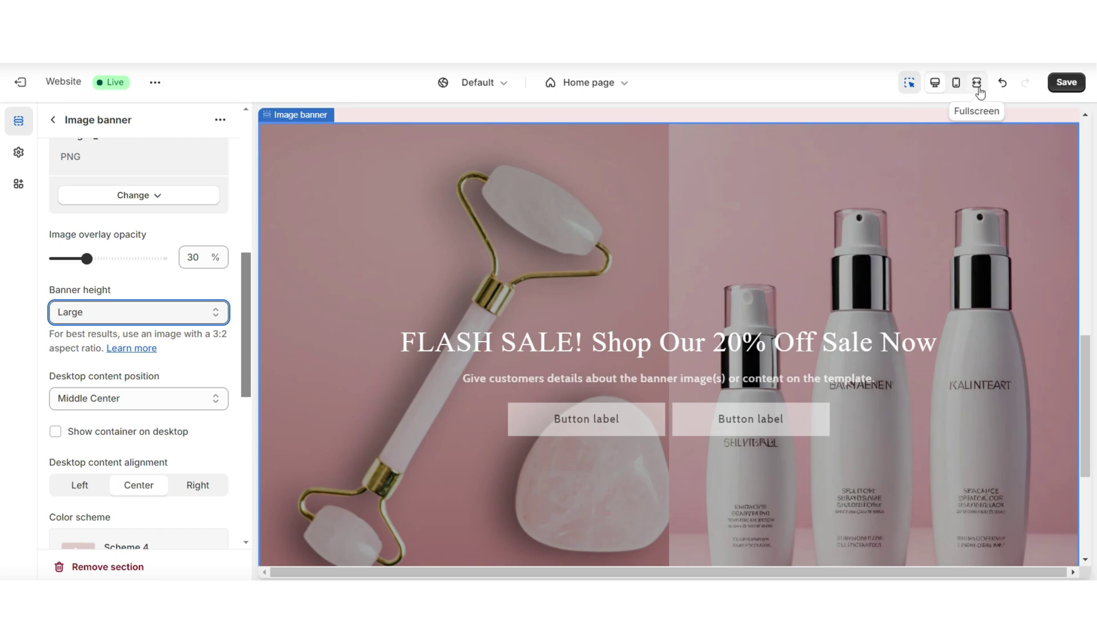
pyautogui.click(978, 83)
# Replace the banner's description with "Get up to 20% off our skincare and makeup products! Applies to select products and collections.".
pyautogui.click(483, 379)
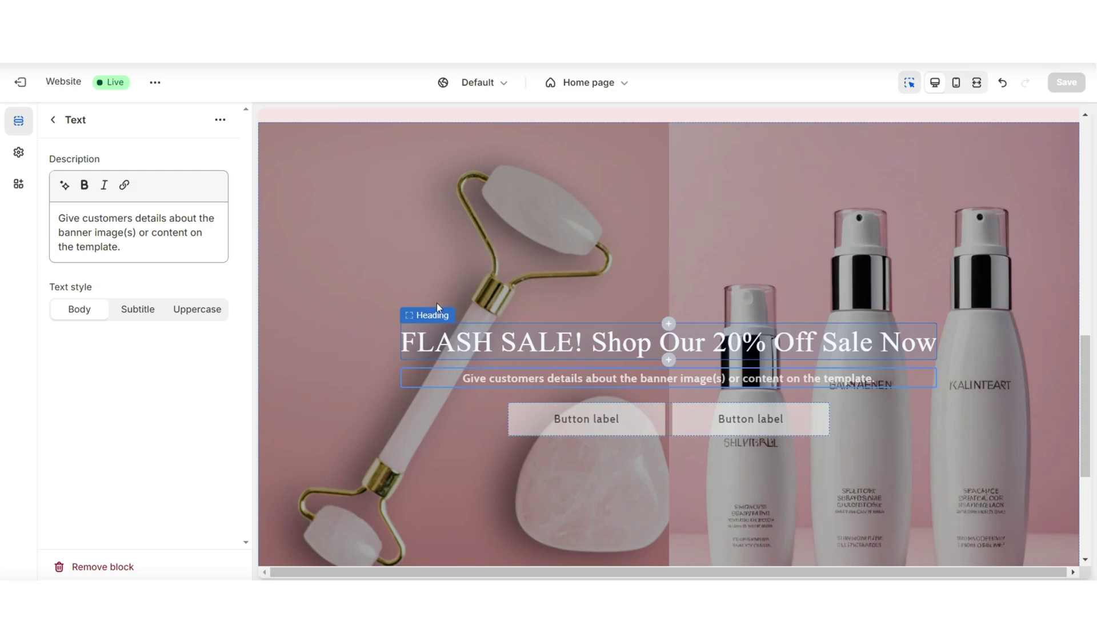
pyautogui.click(117, 230)
pyautogui.hotkey('ctrl', 'a')
pyautogui.write('Get up to 20% off our skincare and makeup products! Applies to')
pyautogui.write('select pro')
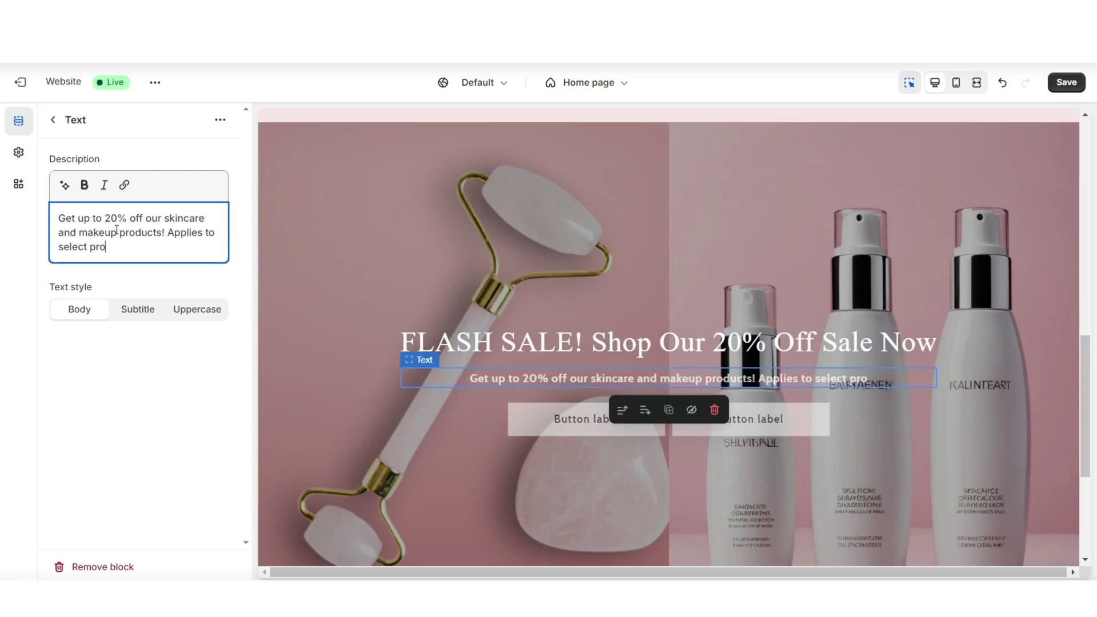
pyautogui.write('ducts and collections.')
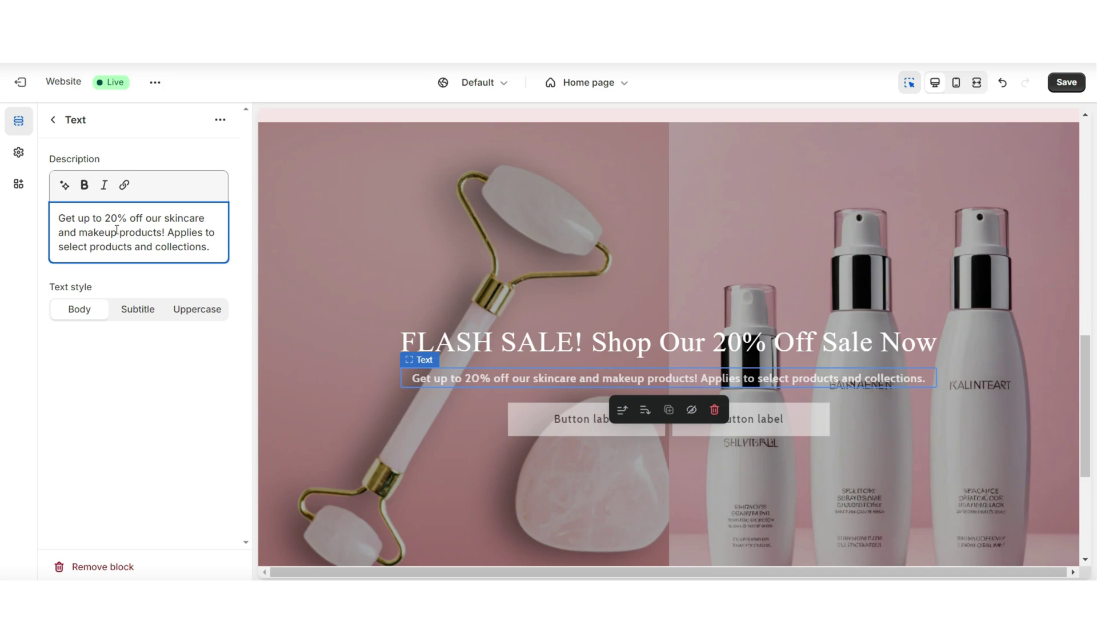
# Clear the banner's second button label and label the first button "shop the sale".
pyautogui.click(673, 415)
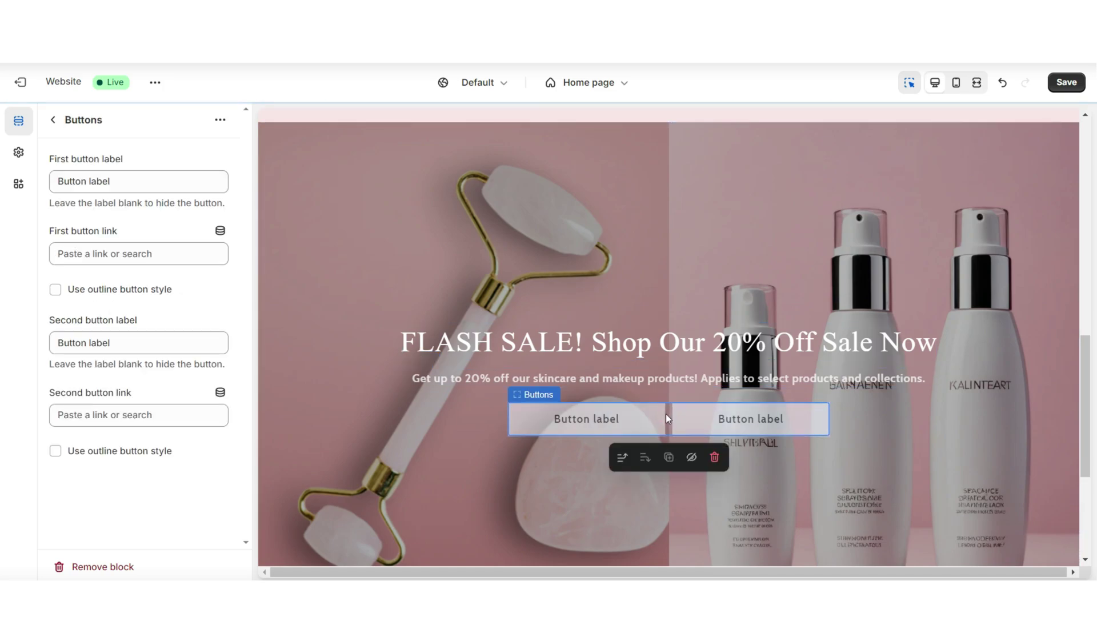
pyautogui.click(114, 343)
pyautogui.moveTo(114, 343); pyautogui.dragTo(41, 348)
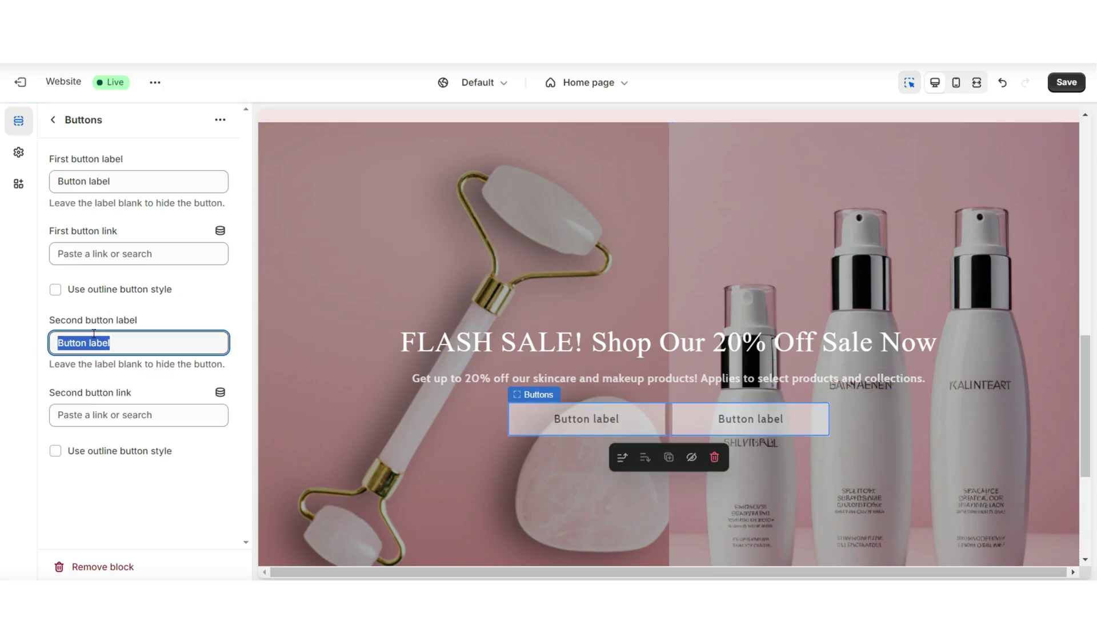
pyautogui.press('BackSpace')
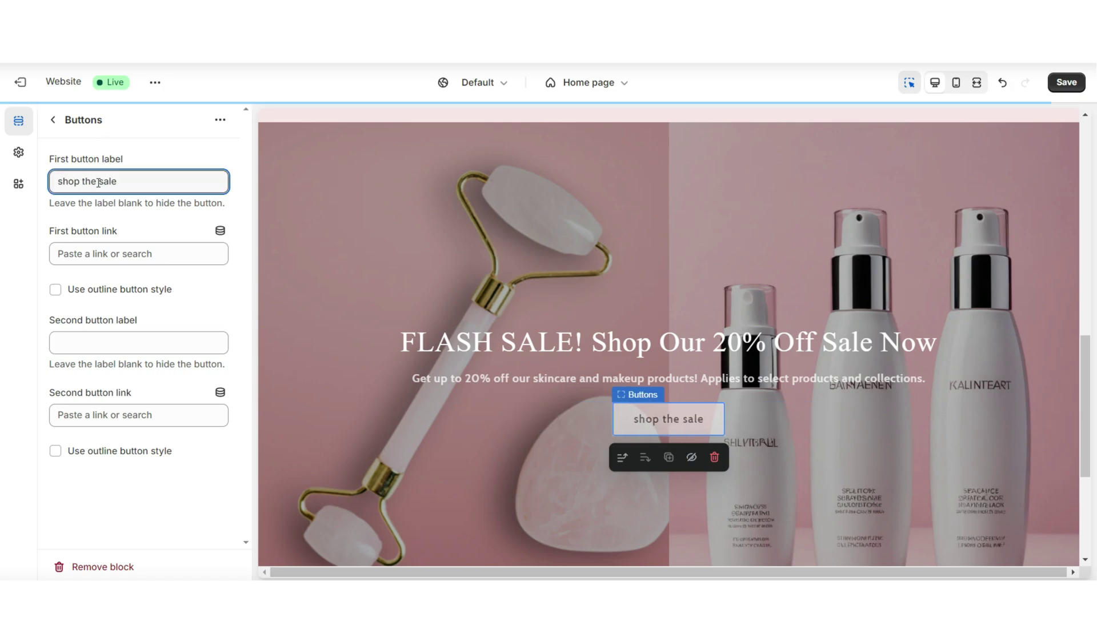
# Link the banner's "shop the sale" button to All collections.
pyautogui.click(138, 254)
pyautogui.click(138, 283)
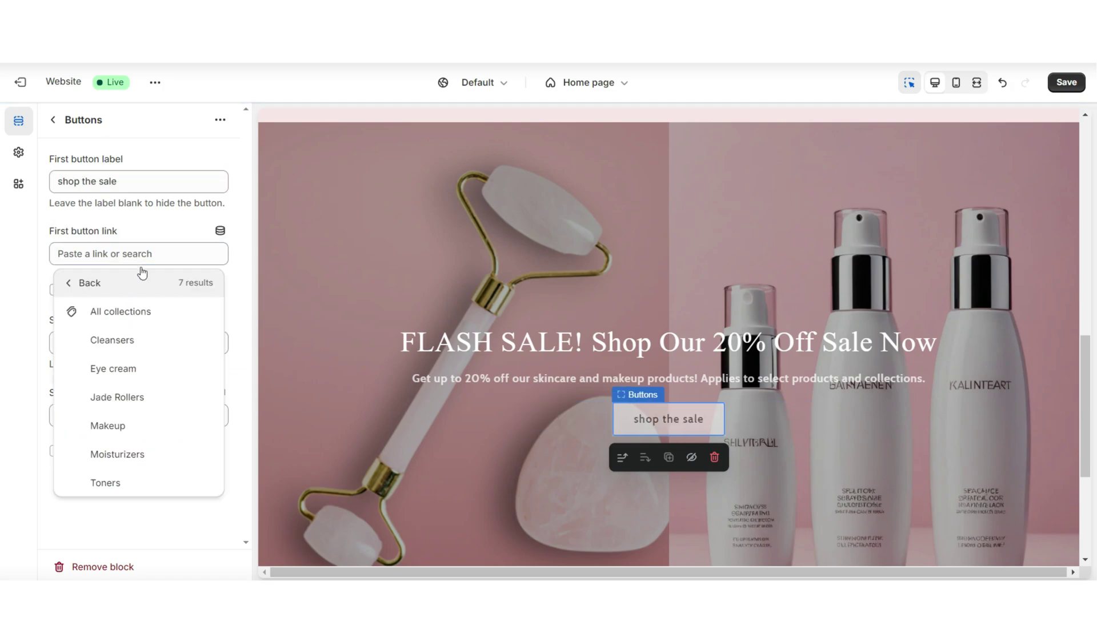
pyautogui.click(170, 315)
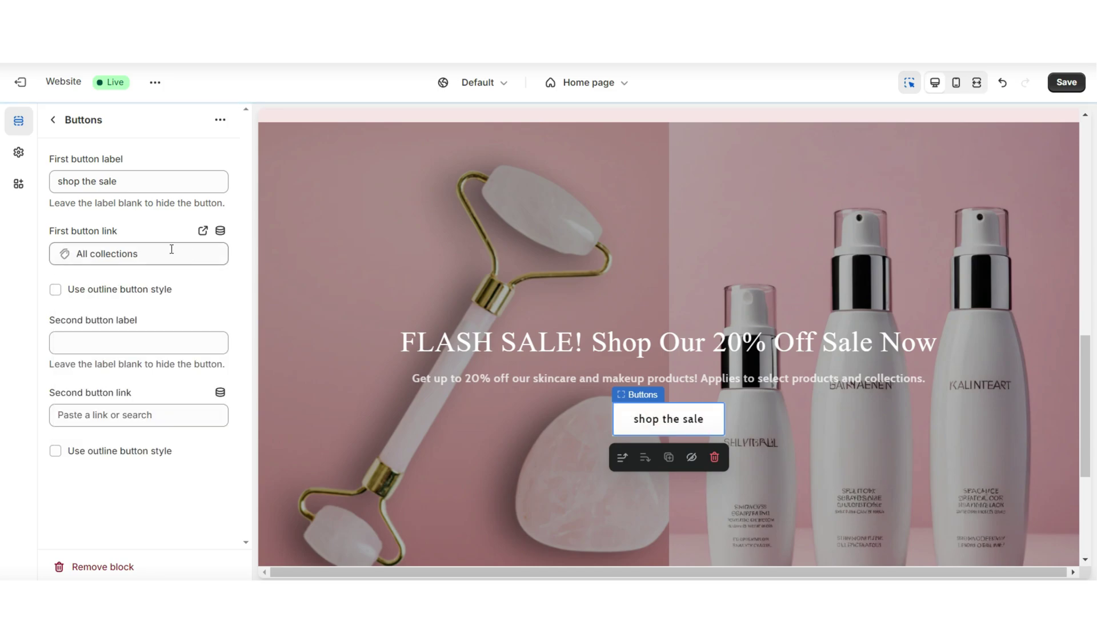
# Examine the flash sale banner and its surroundings in the full-screen preview and in the mobile view.
pyautogui.click(977, 82)
pyautogui.scroll(-3, 1088, 229)
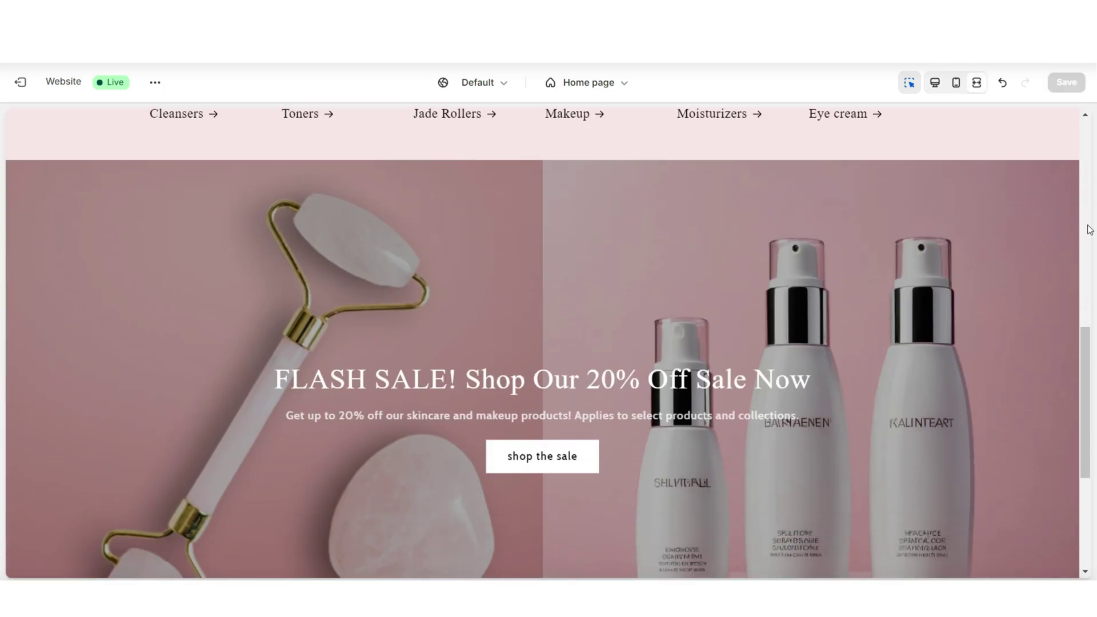
pyautogui.scroll(1, 1089, 229)
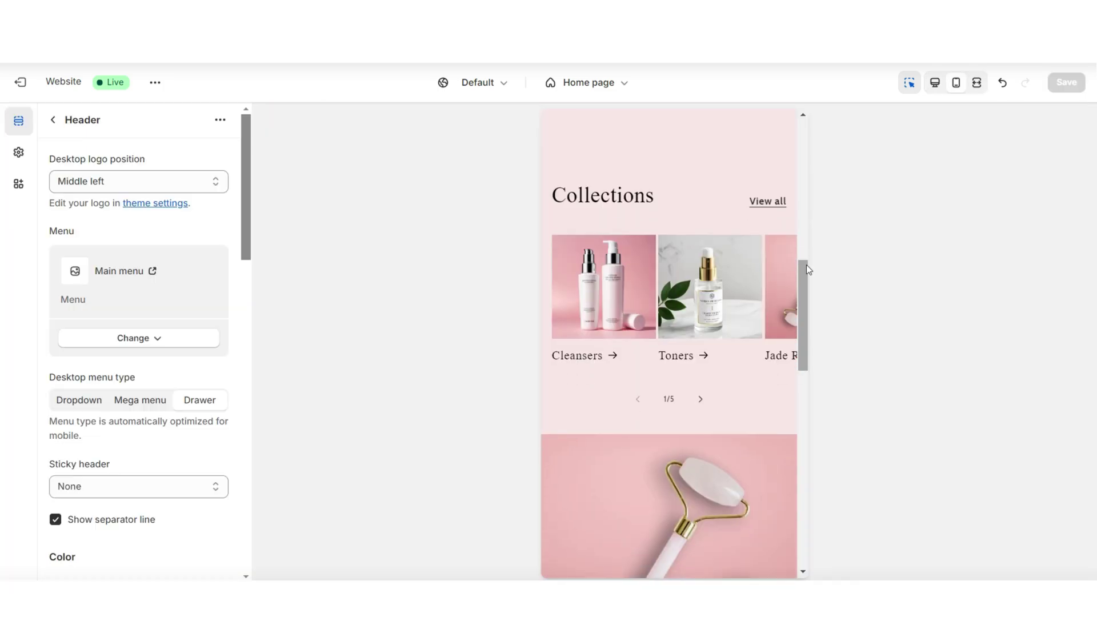
pyautogui.scroll(-1, 808, 268)
pyautogui.scroll(-5, 807, 265)
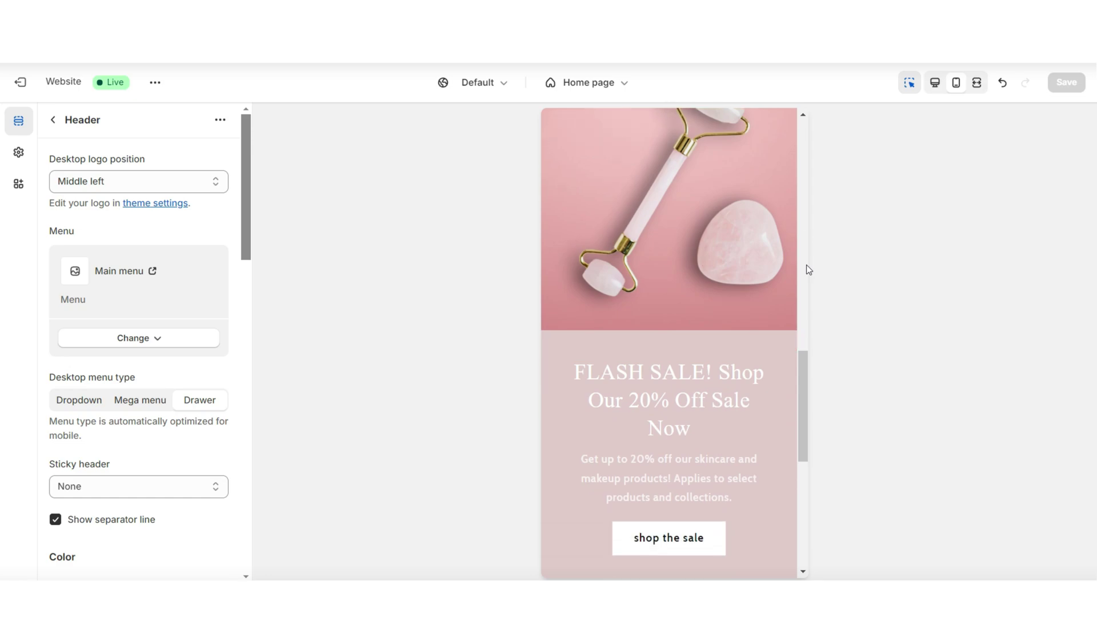
pyautogui.scroll(-3, 807, 265)
pyautogui.scroll(5, 807, 265)
# Hide the flash sale banner's container on mobile and check the stacked images in the mobile view.
pyautogui.click(804, 375)
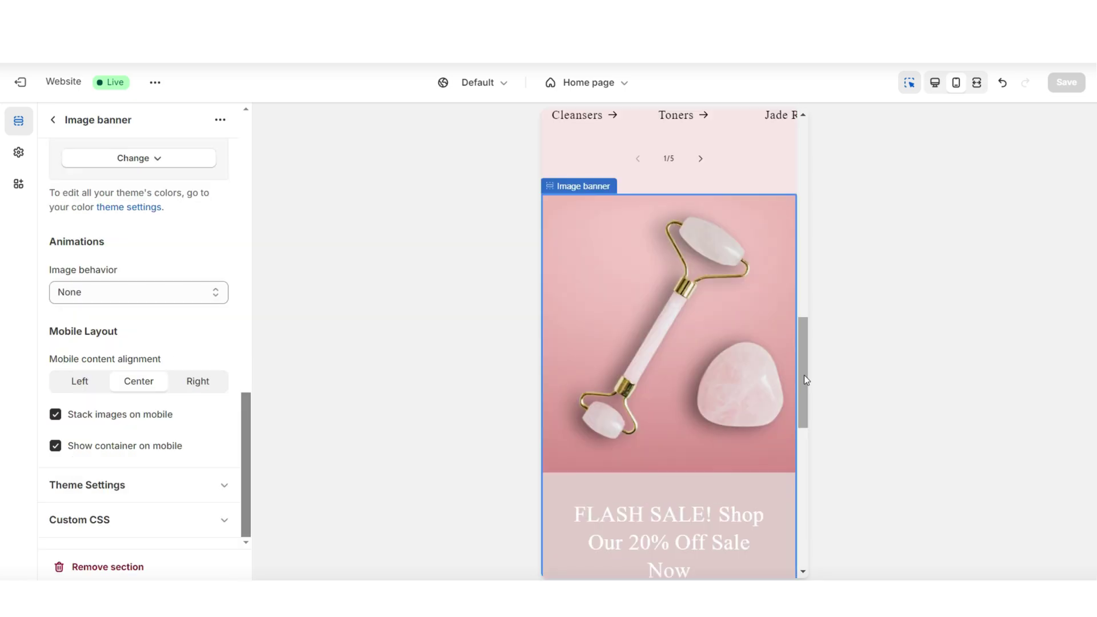
pyautogui.scroll(-1, 805, 375)
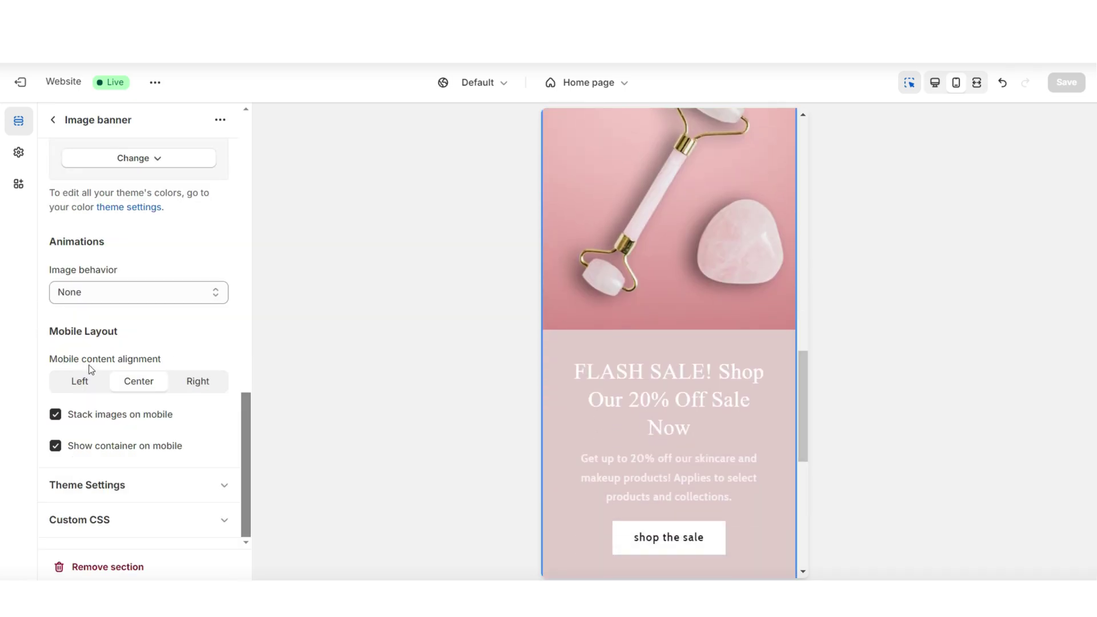
pyautogui.click(55, 447)
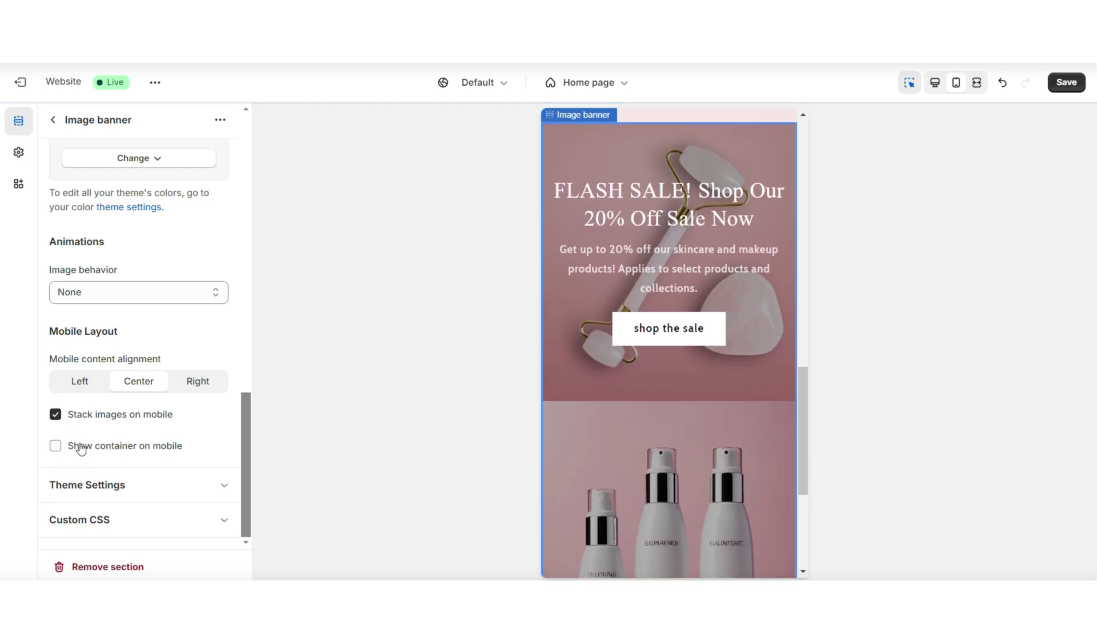
pyautogui.scroll(1, 800, 263)
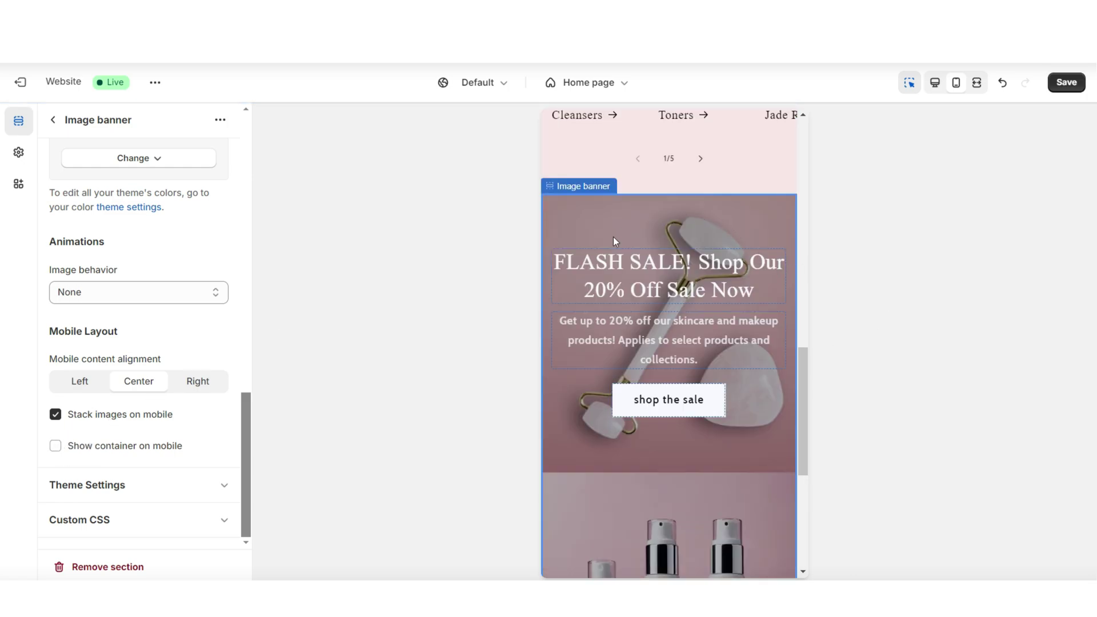
pyautogui.scroll(-3, 805, 266)
pyautogui.scroll(2, 805, 265)
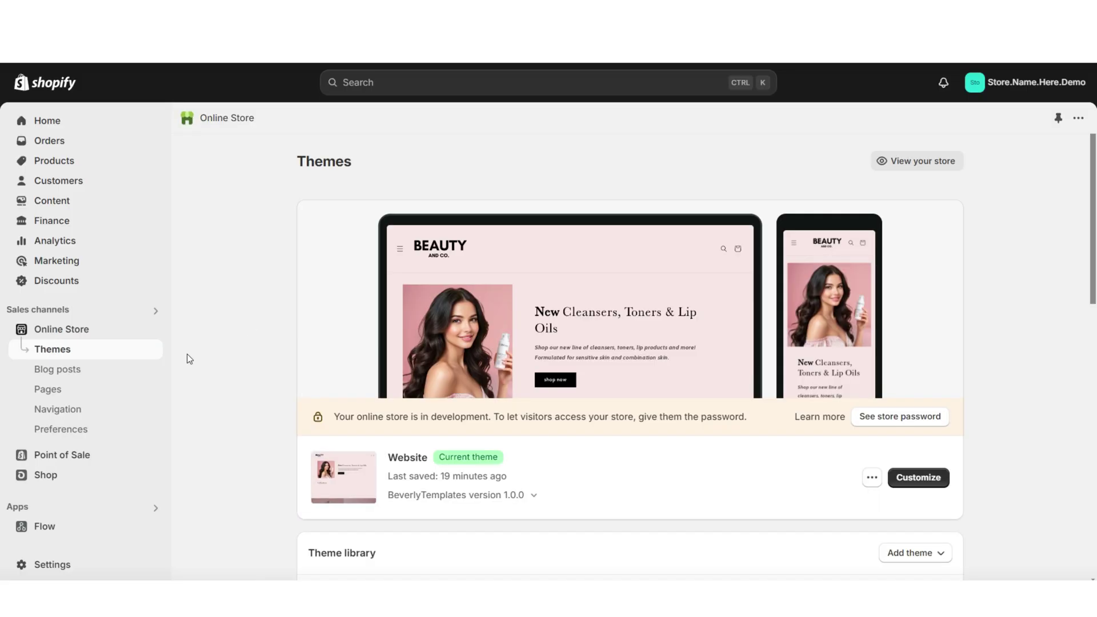
# Add an All collections item to the store's Main menu and place it directly below Home.
pyautogui.click(84, 414)
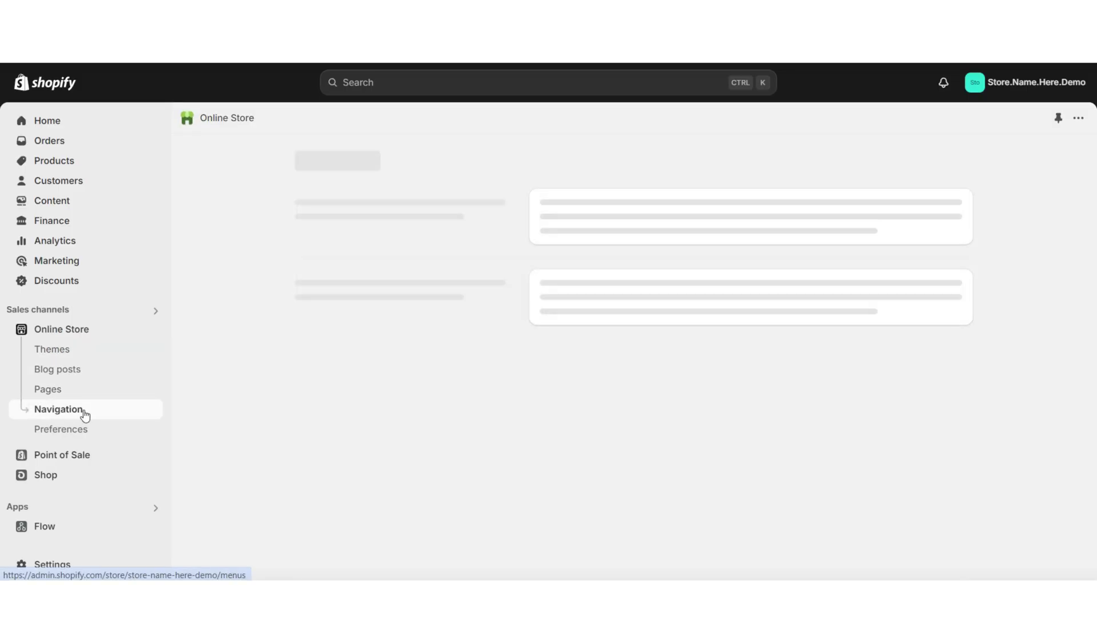
pyautogui.click(549, 394)
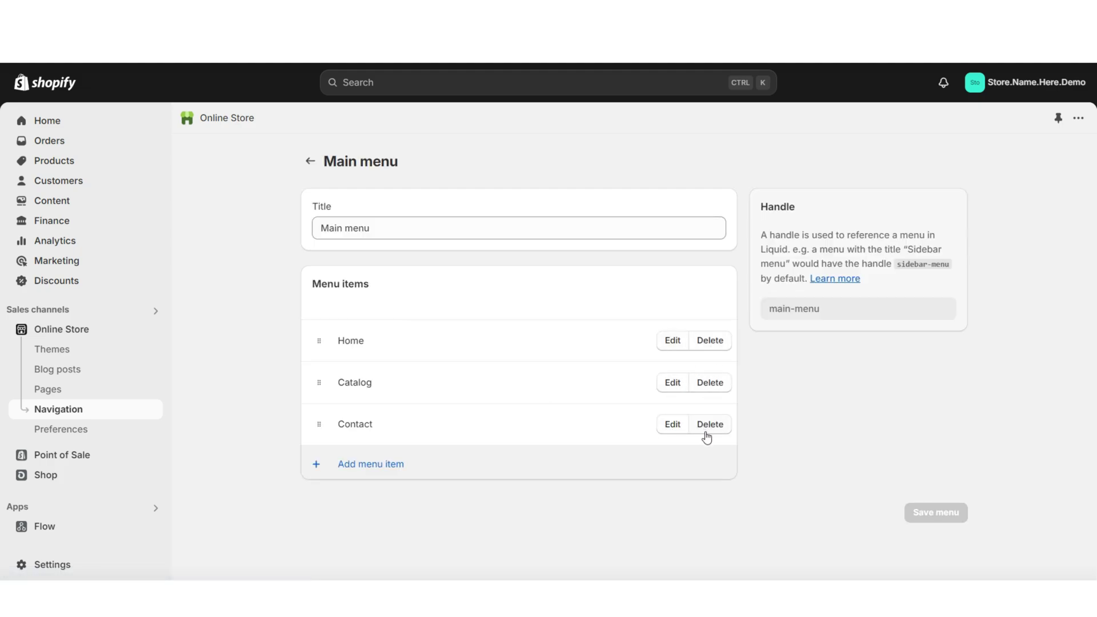
pyautogui.click(369, 465)
pyautogui.click(914, 215)
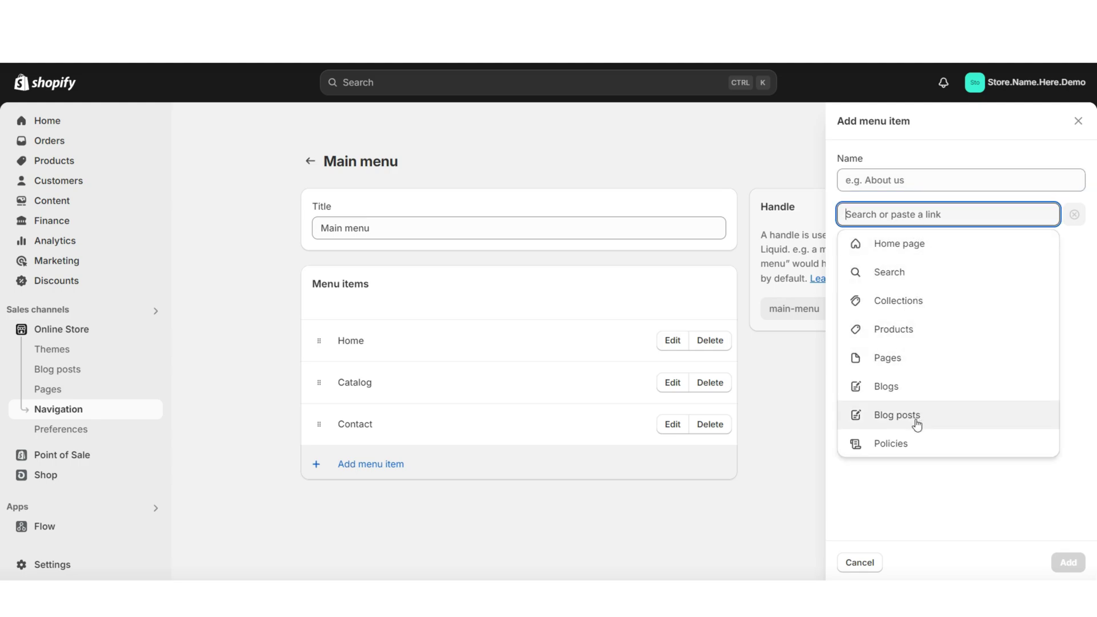
pyautogui.click(909, 302)
pyautogui.click(907, 269)
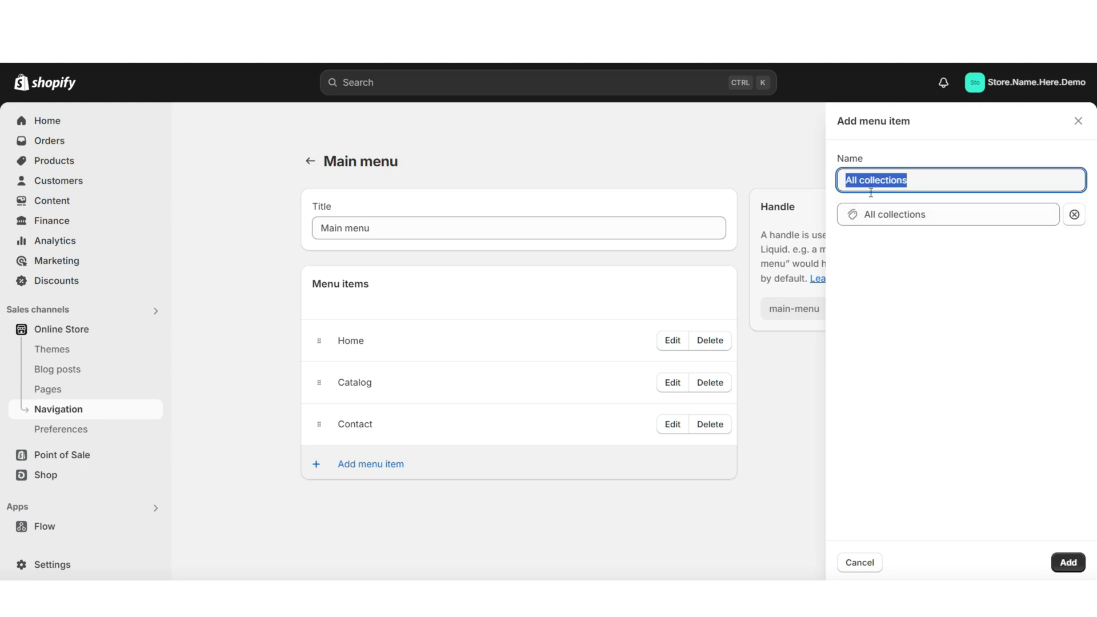
pyautogui.click(1068, 563)
pyautogui.moveTo(319, 466); pyautogui.dragTo(310, 404)
# Add a Policies item at the end of the Main menu and save the menu.
pyautogui.click(370, 507)
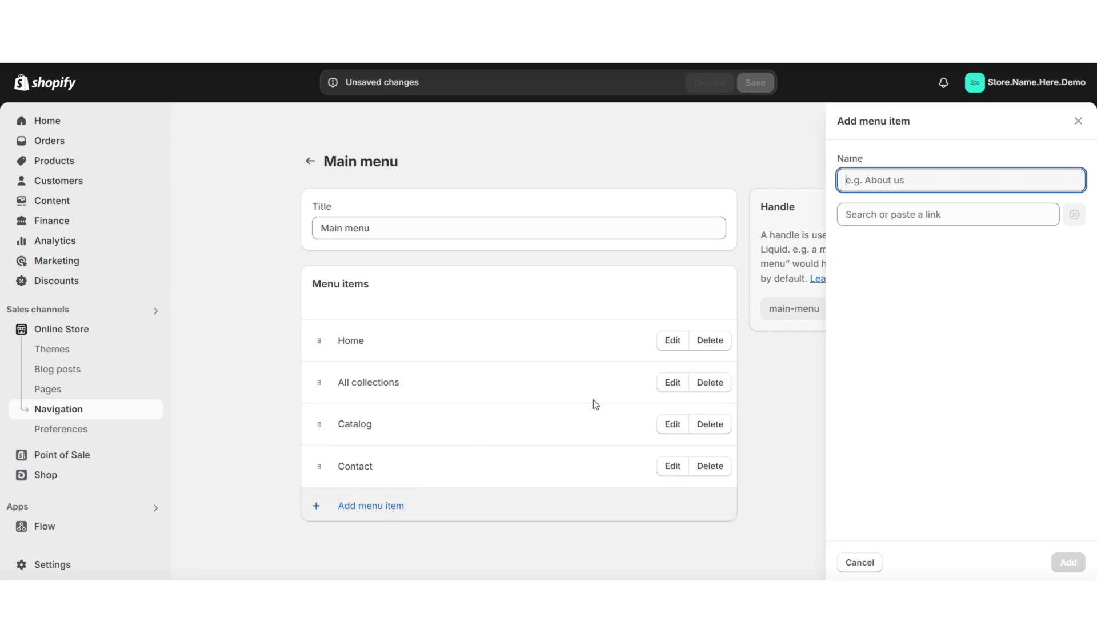
pyautogui.click(936, 216)
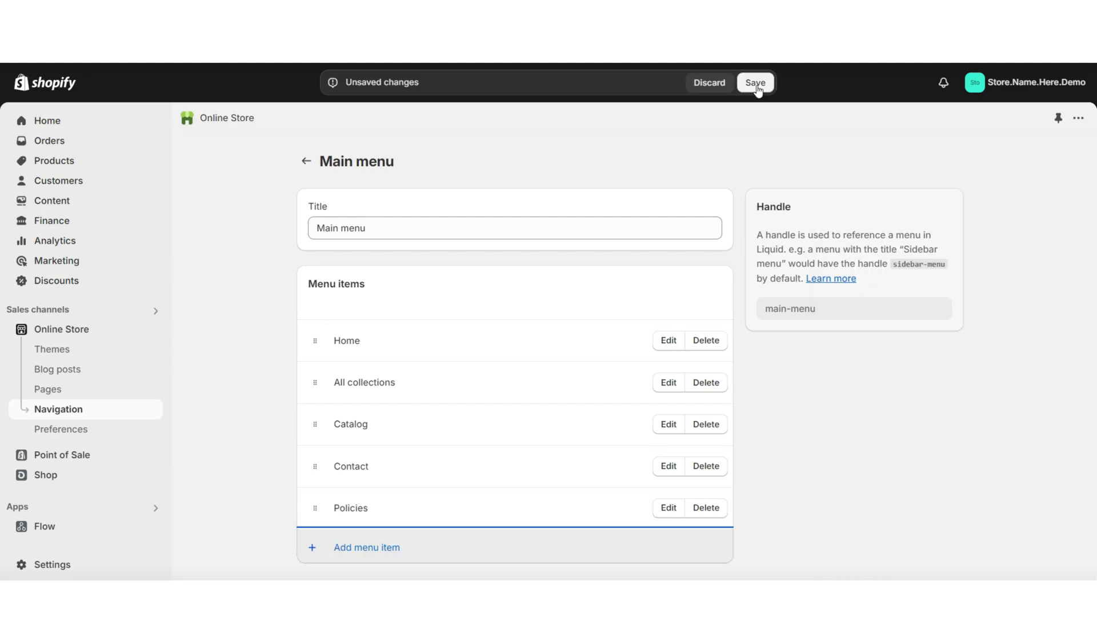
pyautogui.click(756, 84)
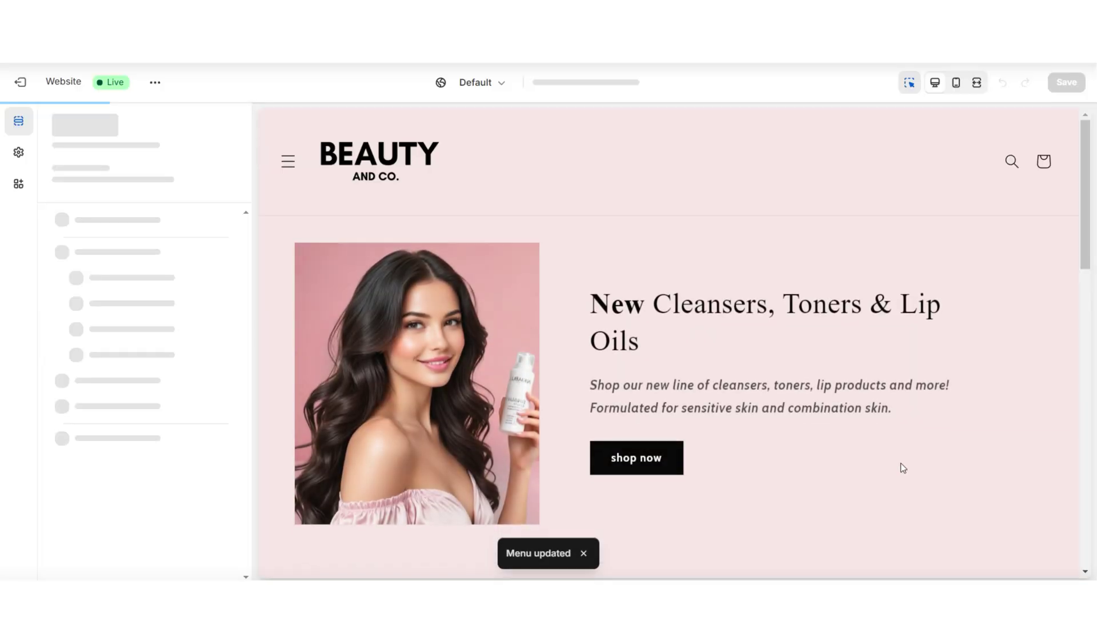
# Examine the updated main menu, the All collections page and the home page in the full-screen preview and the mobile view.
pyautogui.click(977, 82)
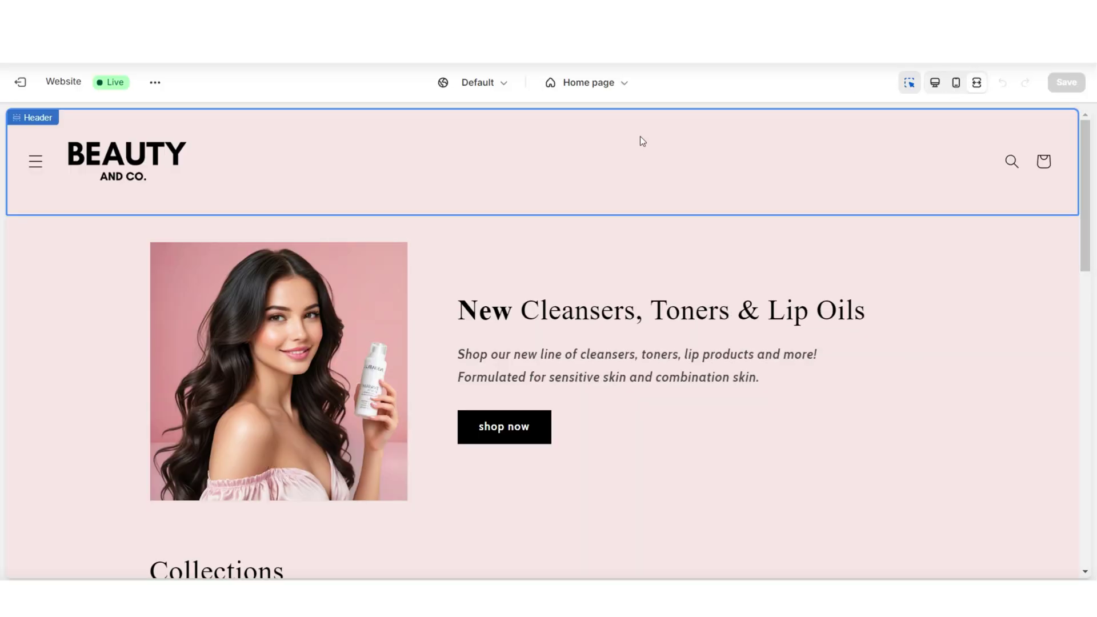
pyautogui.click(35, 161)
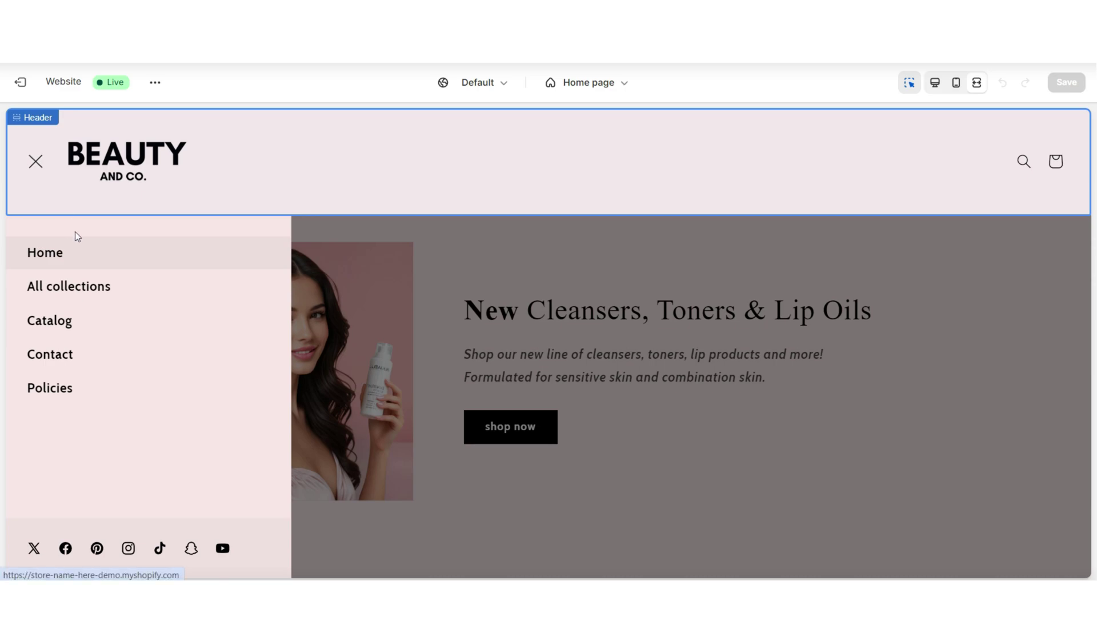
pyautogui.click(166, 297)
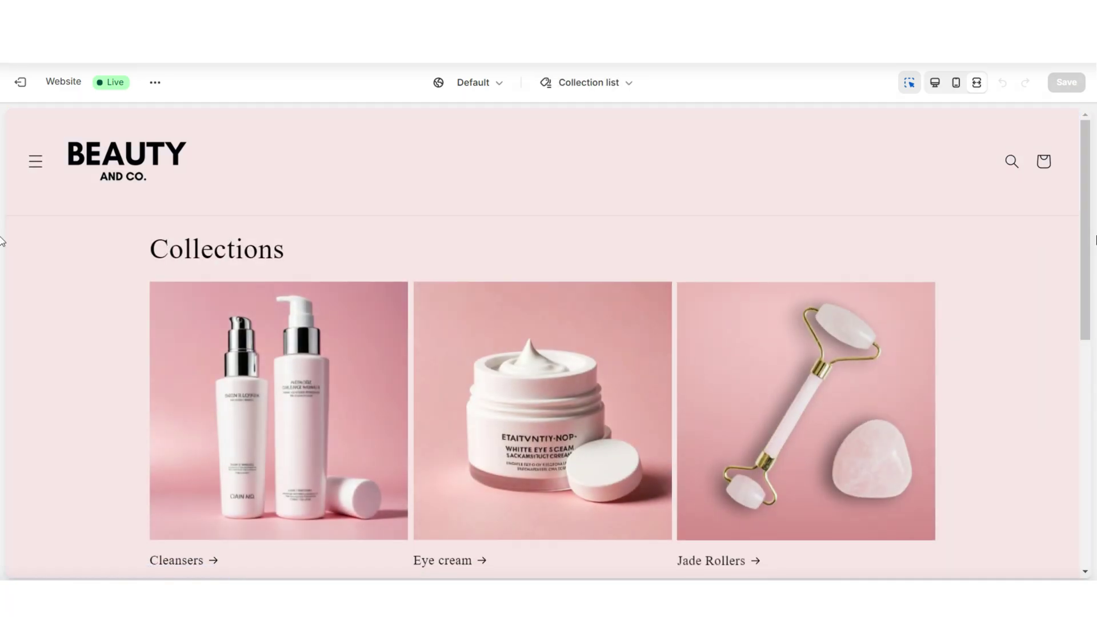
pyautogui.scroll(-5, 1089, 270)
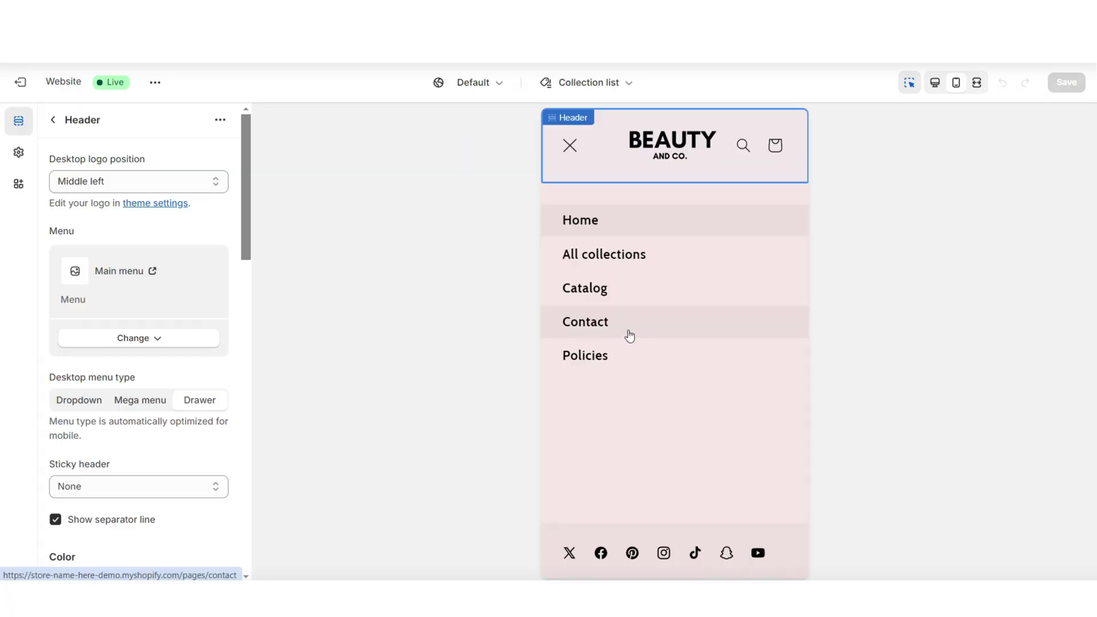
pyautogui.click(630, 333)
pyautogui.scroll(-1, 769, 310)
pyautogui.scroll(1, 695, 215)
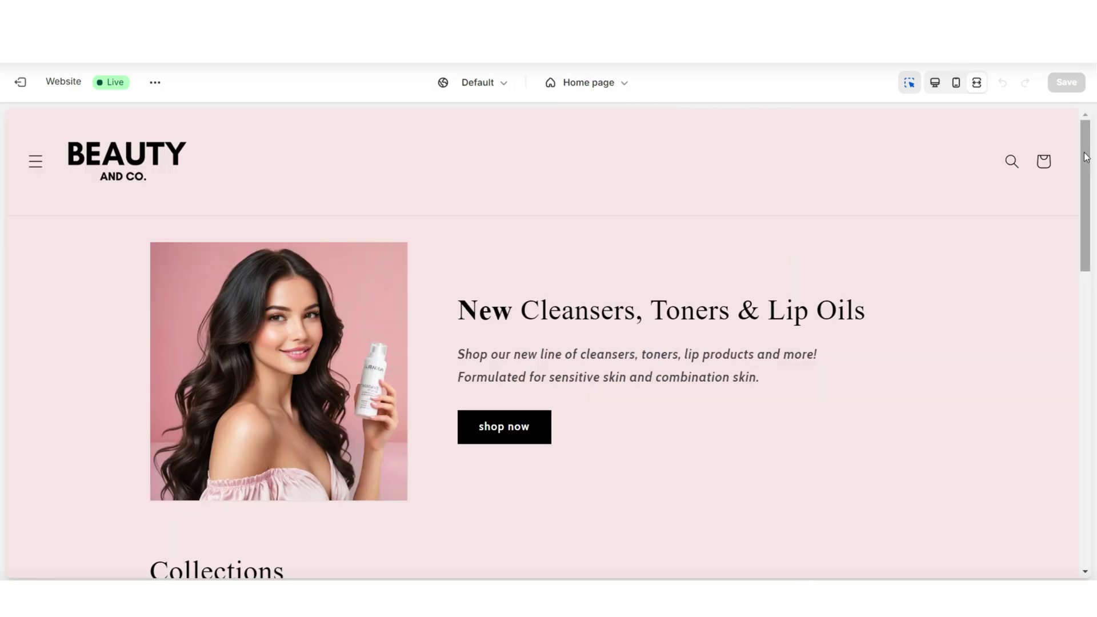
pyautogui.scroll(-4, 1087, 157)
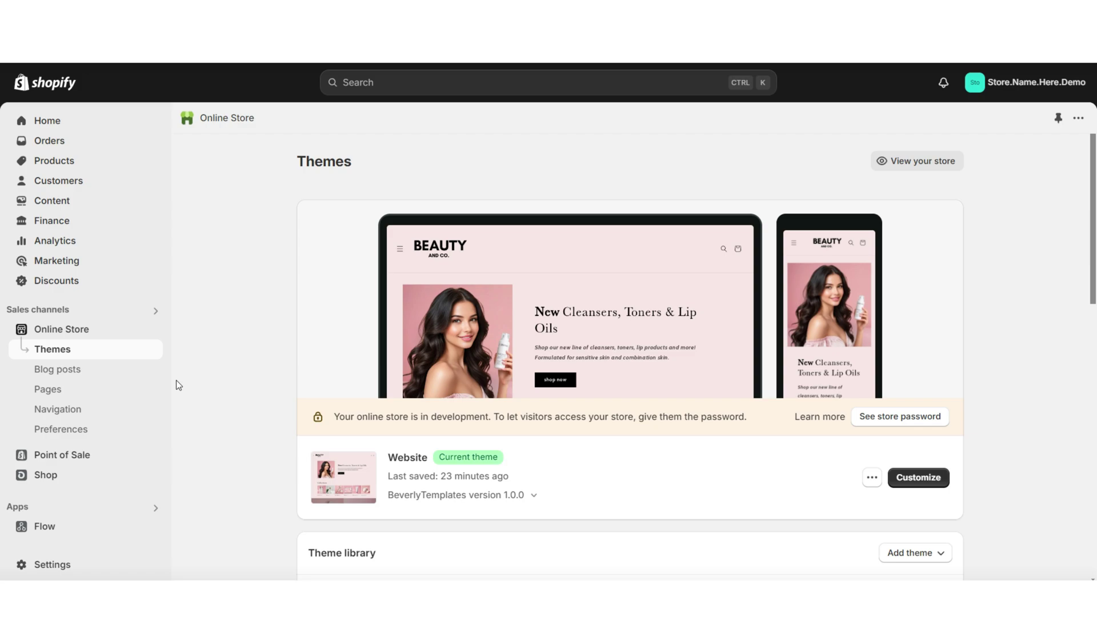
# Add All collections, Blog, Policies and Contact items to the store's Footer menu, with Policies above Contact, and save the menu.
pyautogui.click(80, 411)
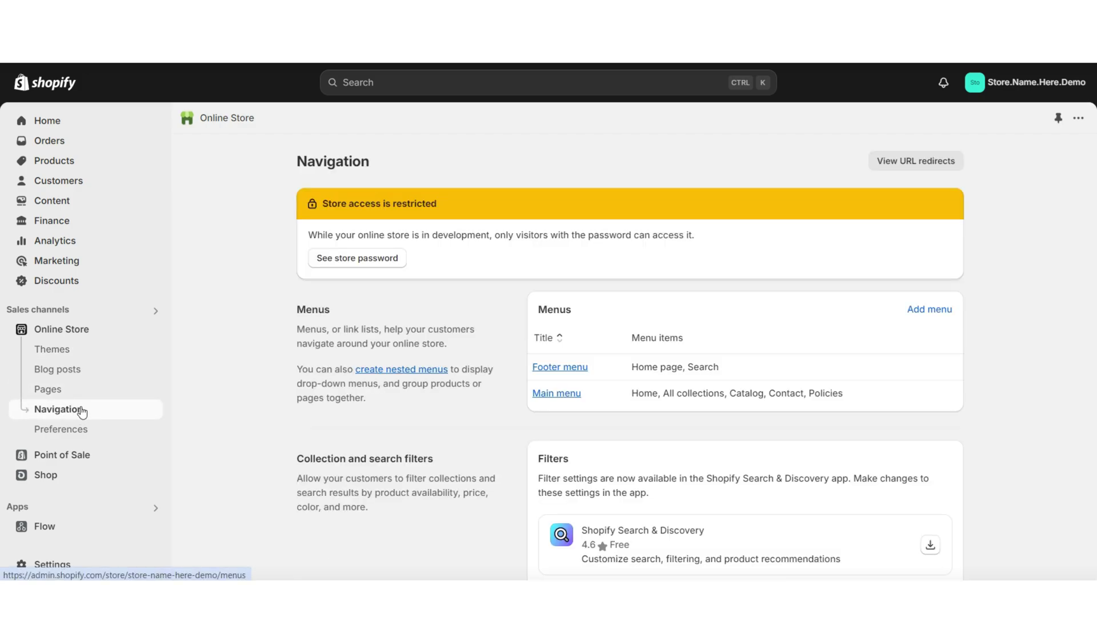
pyautogui.click(548, 365)
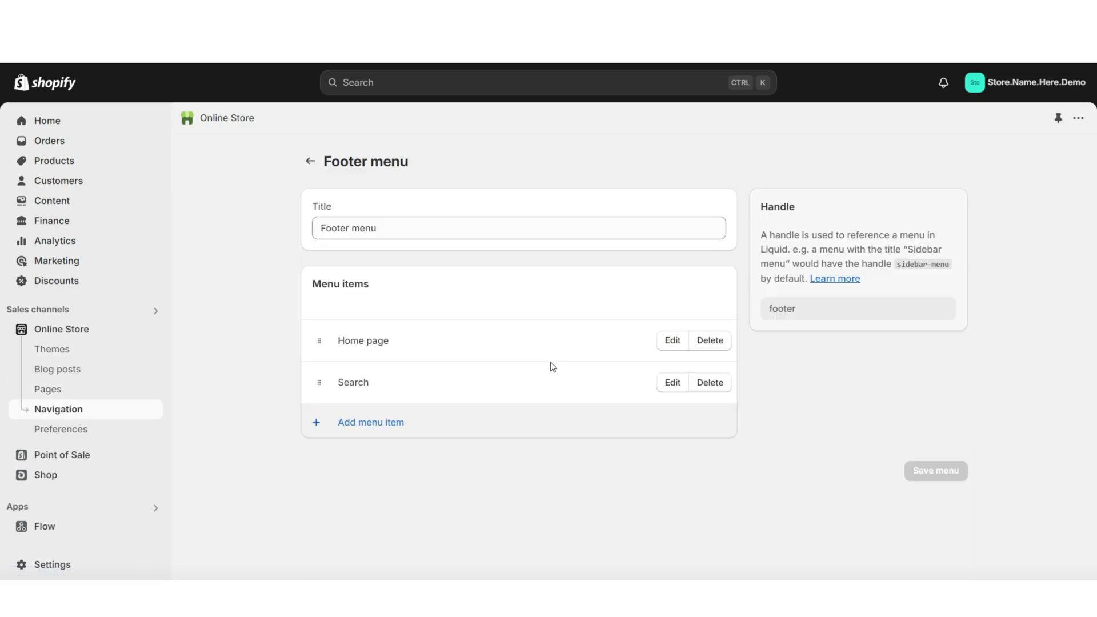
pyautogui.click(431, 412)
pyautogui.click(963, 216)
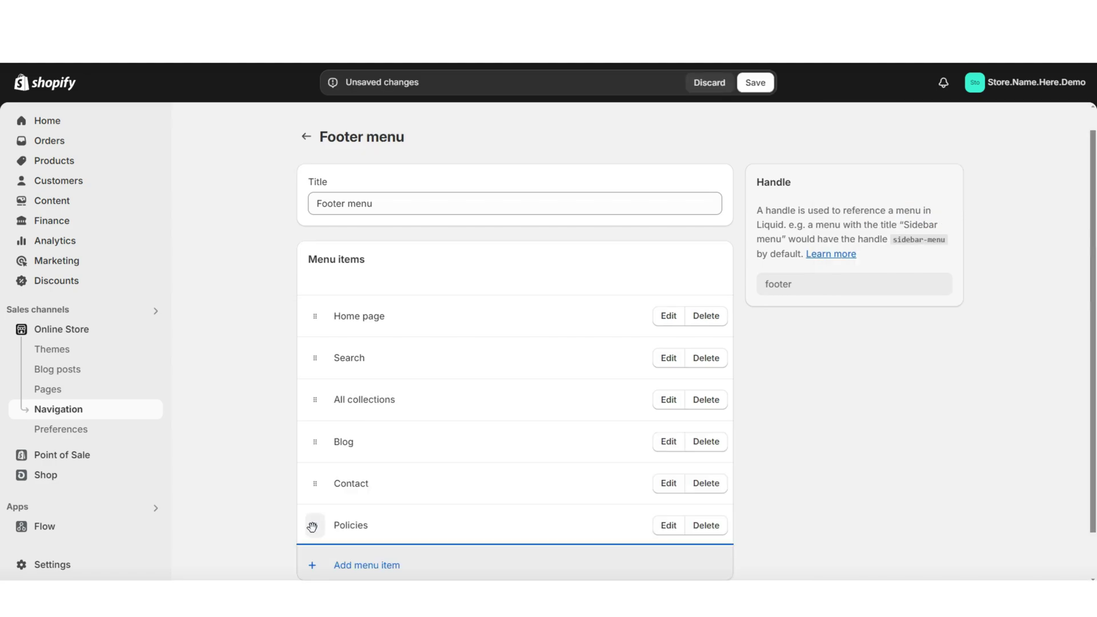
pyautogui.moveTo(311, 522); pyautogui.dragTo(314, 478)
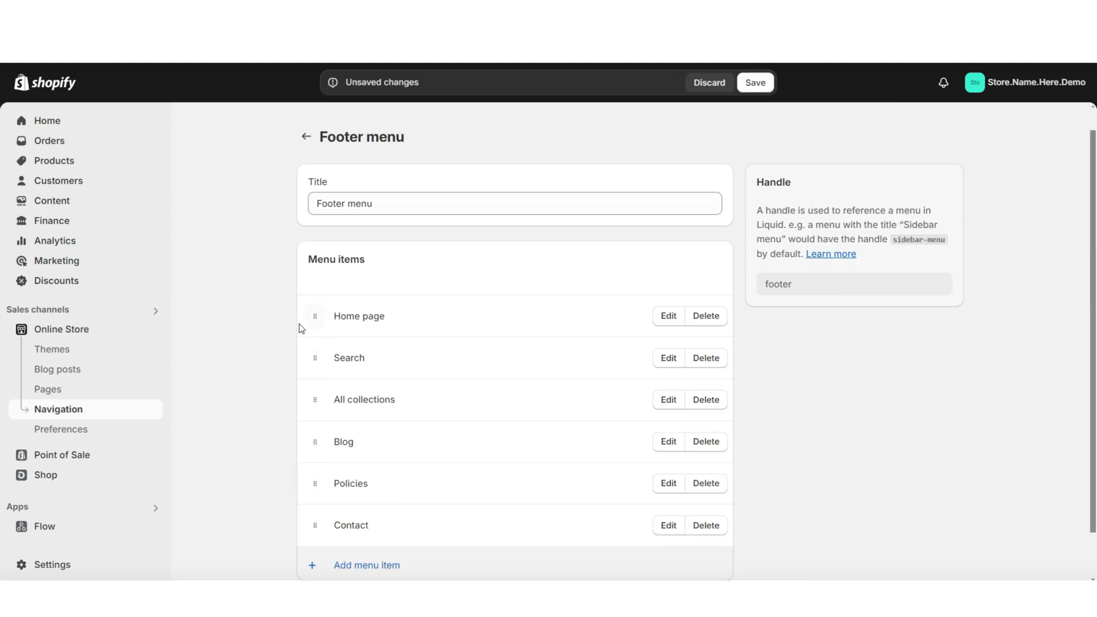
pyautogui.click(755, 82)
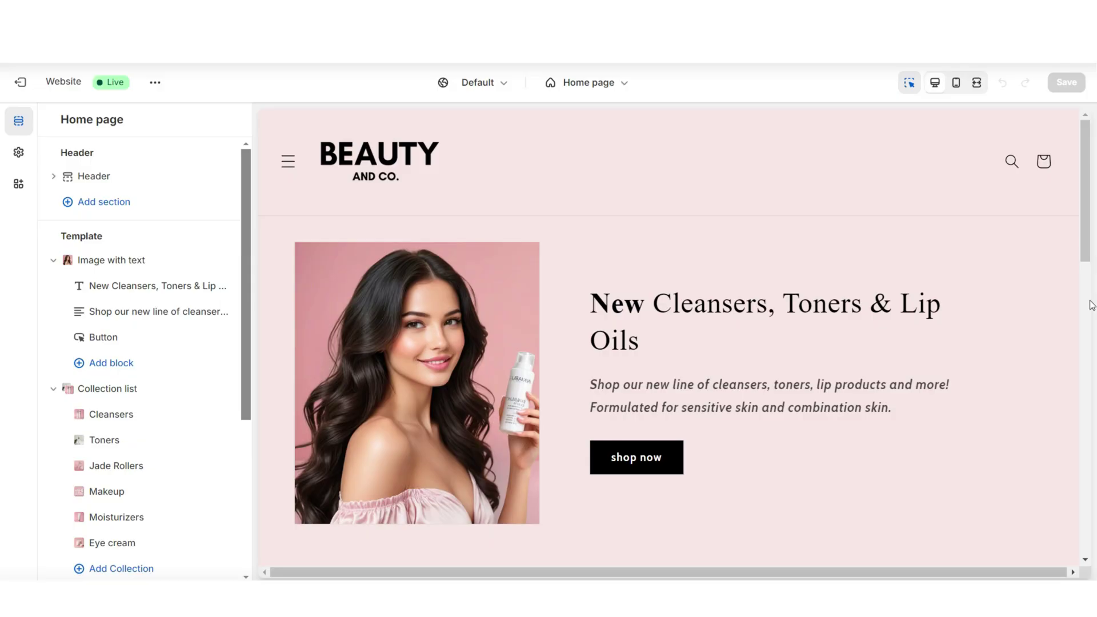
# Add a Menu block with the Footer menu to the home page's footer section and clear its heading.
pyautogui.scroll(-10, 1089, 303)
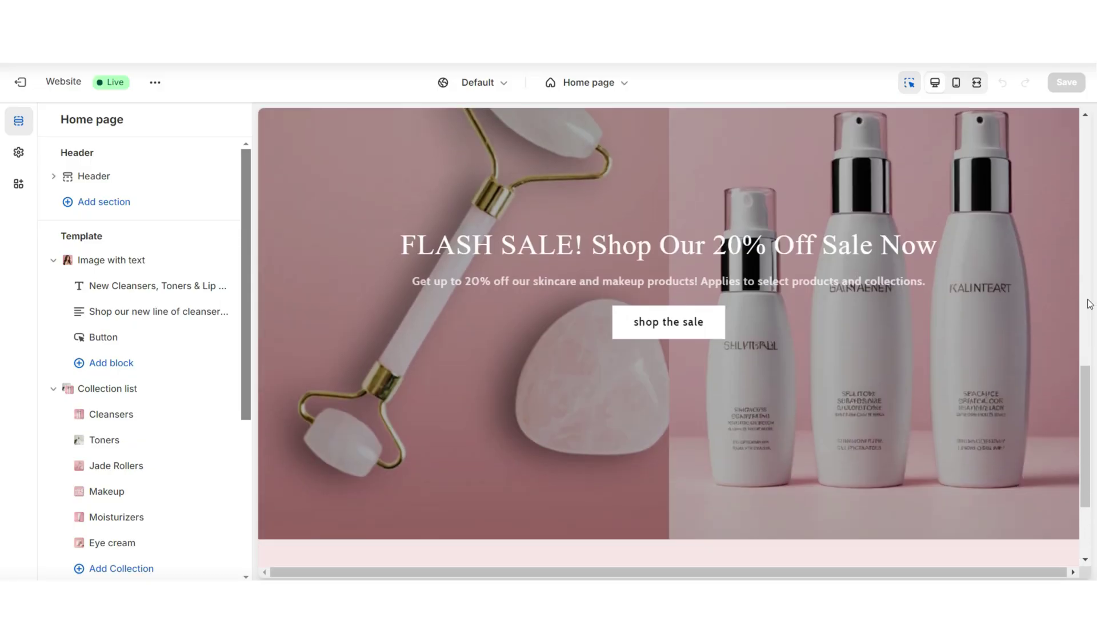
pyautogui.scroll(-3, 1090, 304)
pyautogui.click(962, 454)
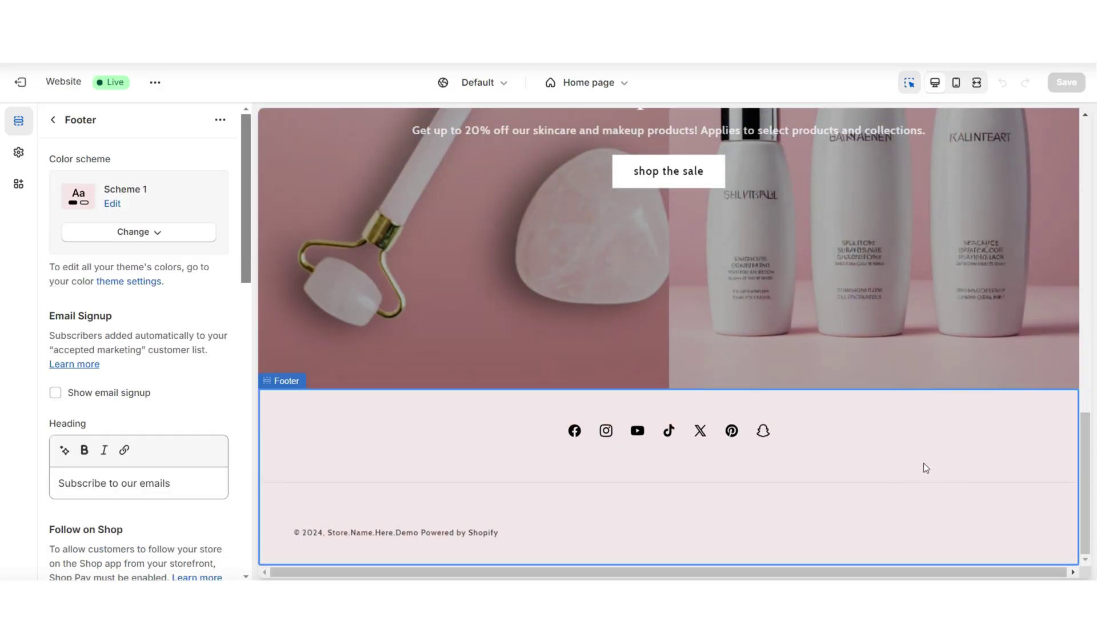
pyautogui.click(53, 121)
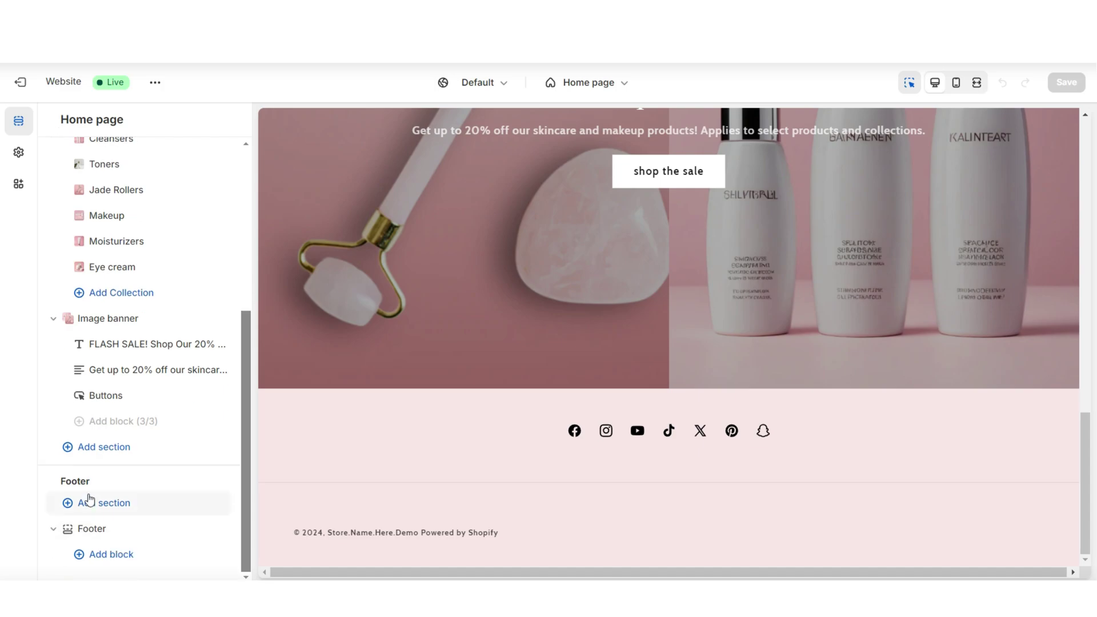
pyautogui.click(106, 554)
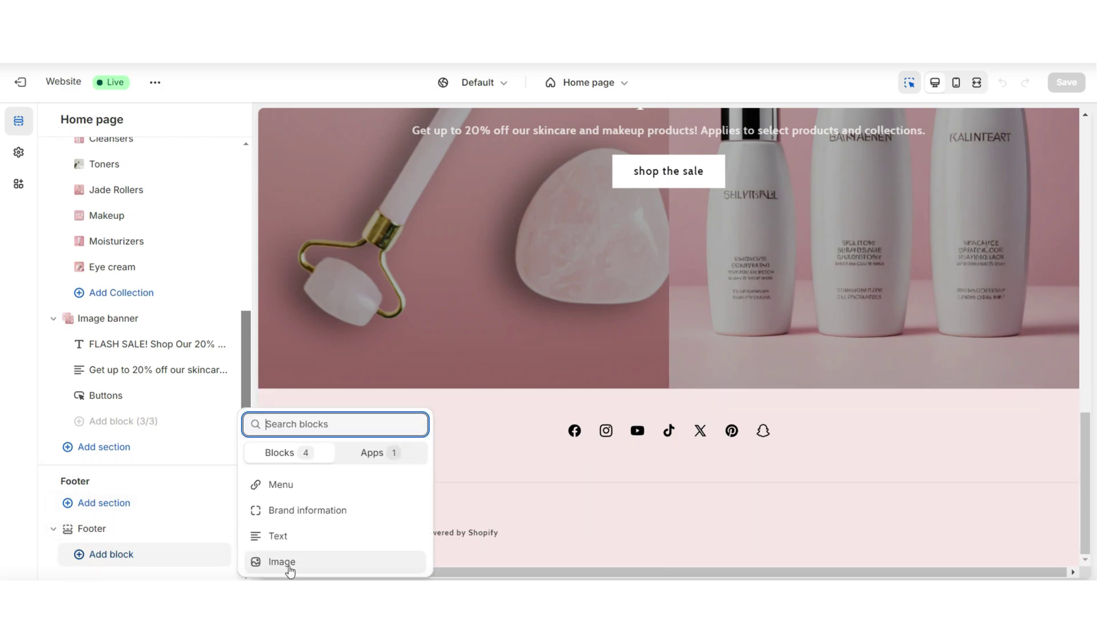
pyautogui.click(326, 486)
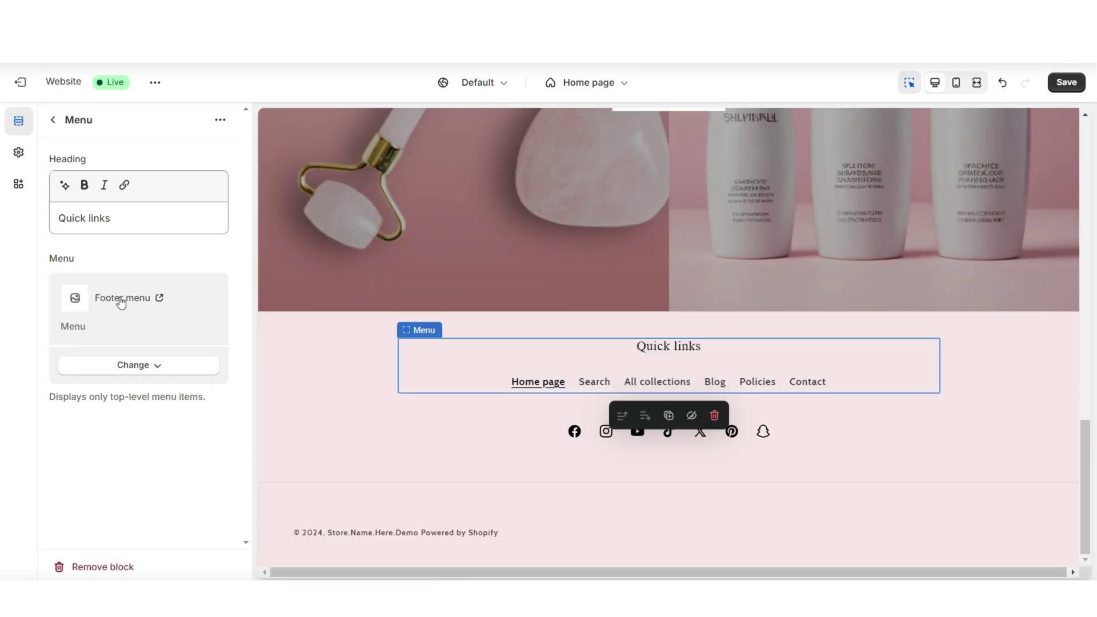
pyautogui.moveTo(116, 218); pyautogui.dragTo(39, 222)
pyautogui.press('BackSpace')
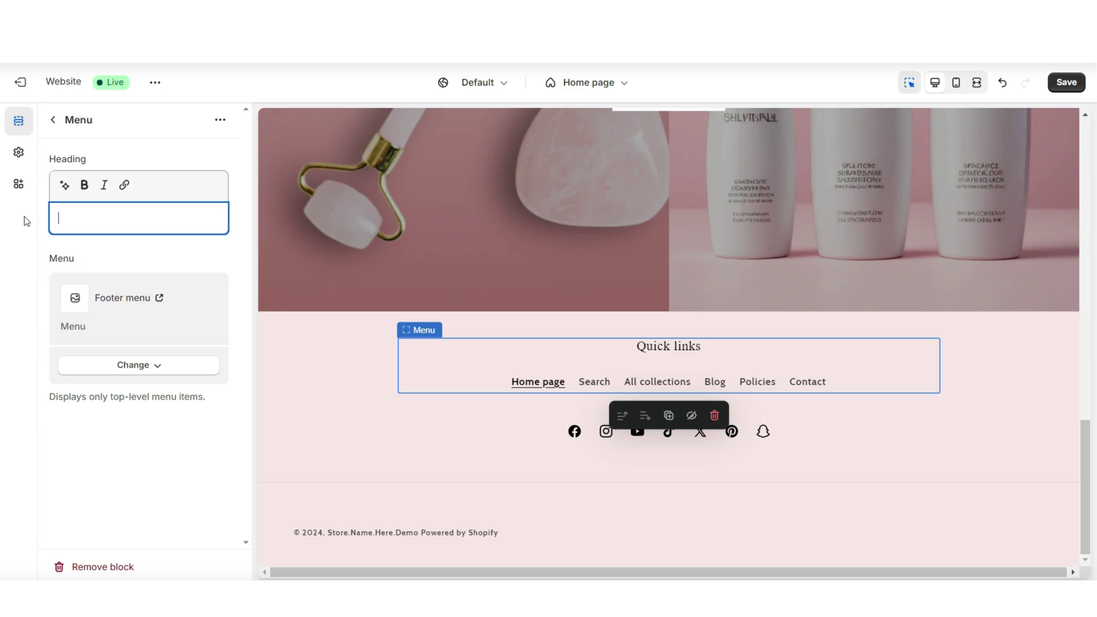
pyautogui.press('Escape')
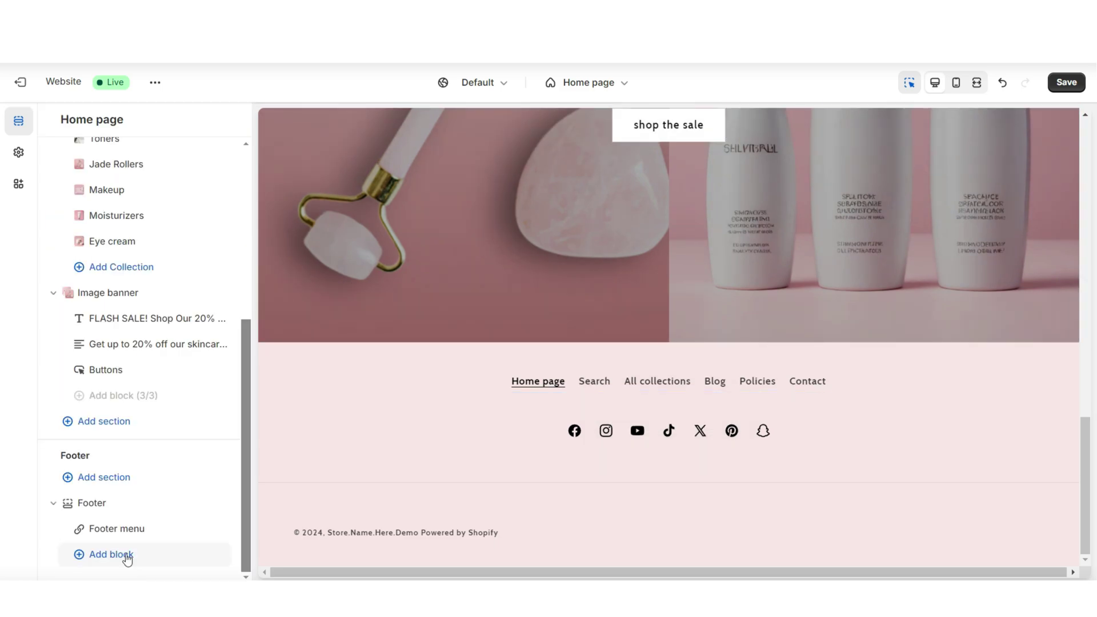
# Add an Image block with the Beauty and Co. logo at a width of 265 to the footer and save the theme.
pyautogui.click(127, 557)
pyautogui.click(328, 560)
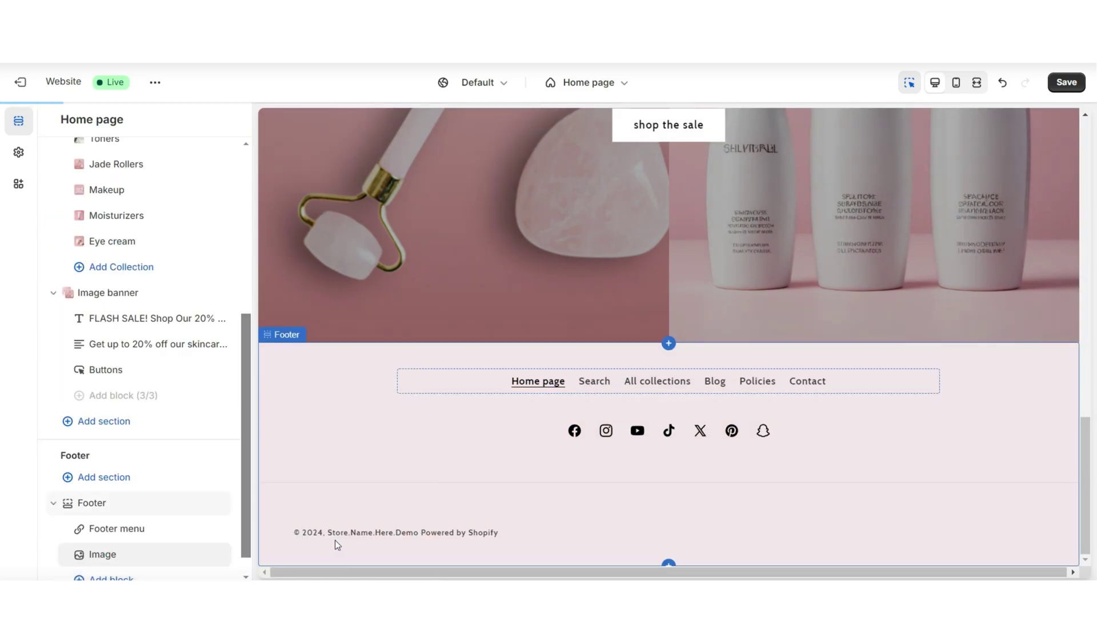
pyautogui.click(696, 391)
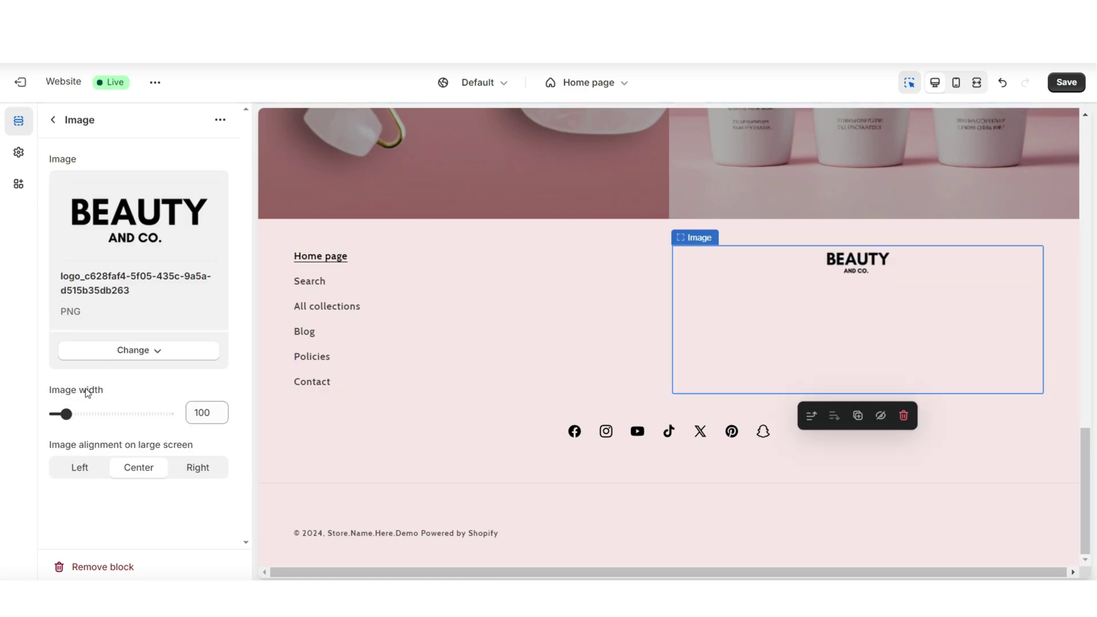
pyautogui.moveTo(67, 414); pyautogui.dragTo(111, 412)
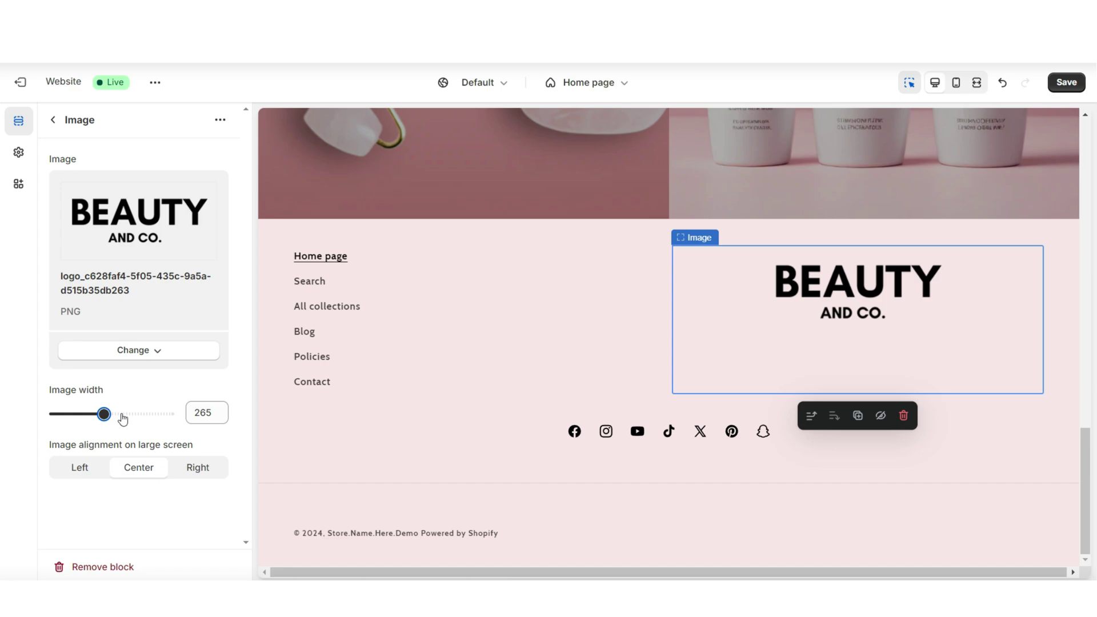
pyautogui.hotkey('ctrl', 'shift', 'f')
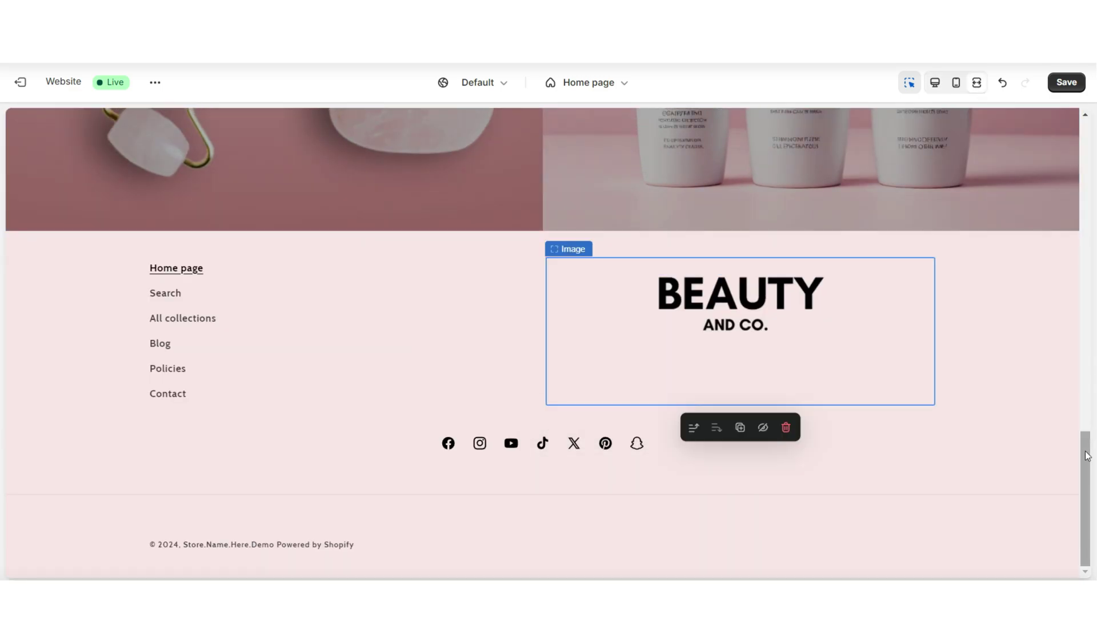
pyautogui.hotkey('ctrl', 's')
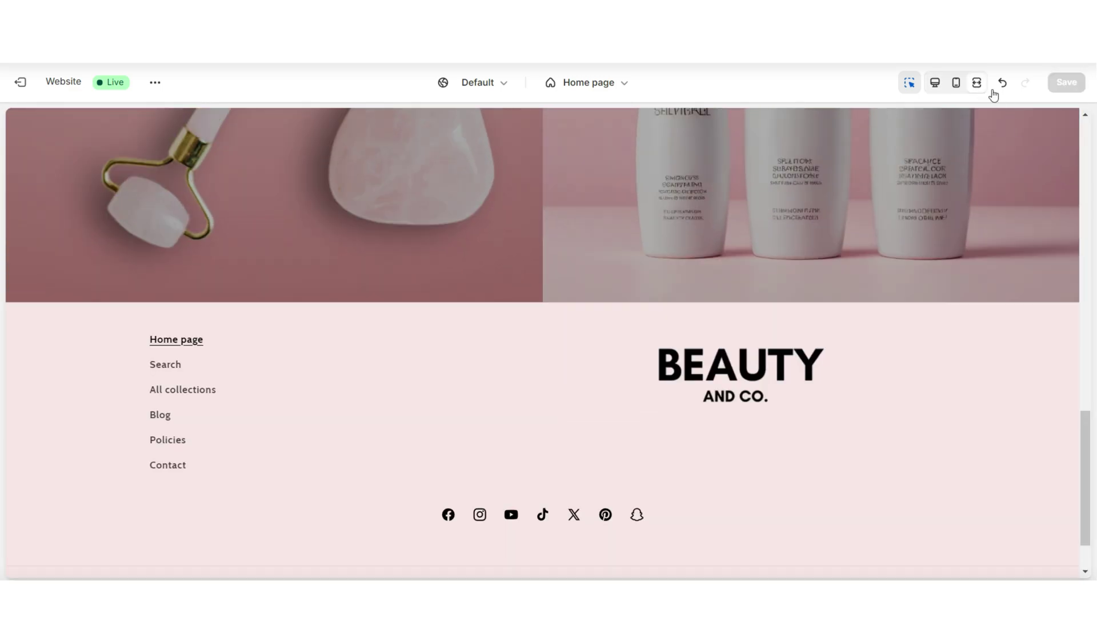
# Examine the footer's menu links and logo in the mobile view and the home page in the full-screen preview.
pyautogui.click(957, 83)
pyautogui.scroll(-7, 802, 302)
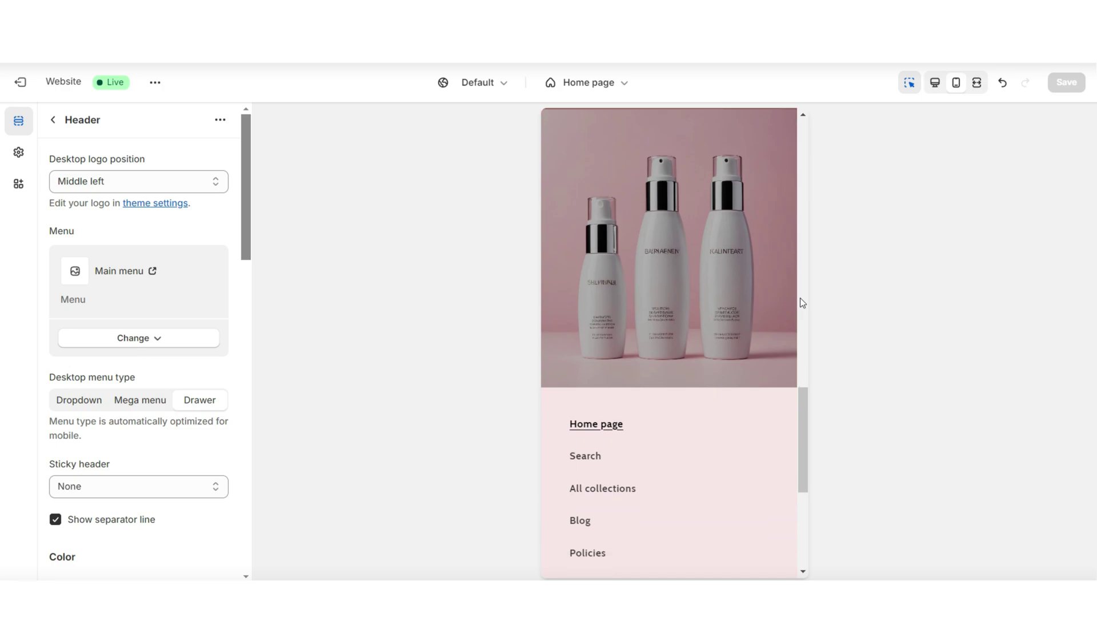
pyautogui.scroll(-3, 803, 302)
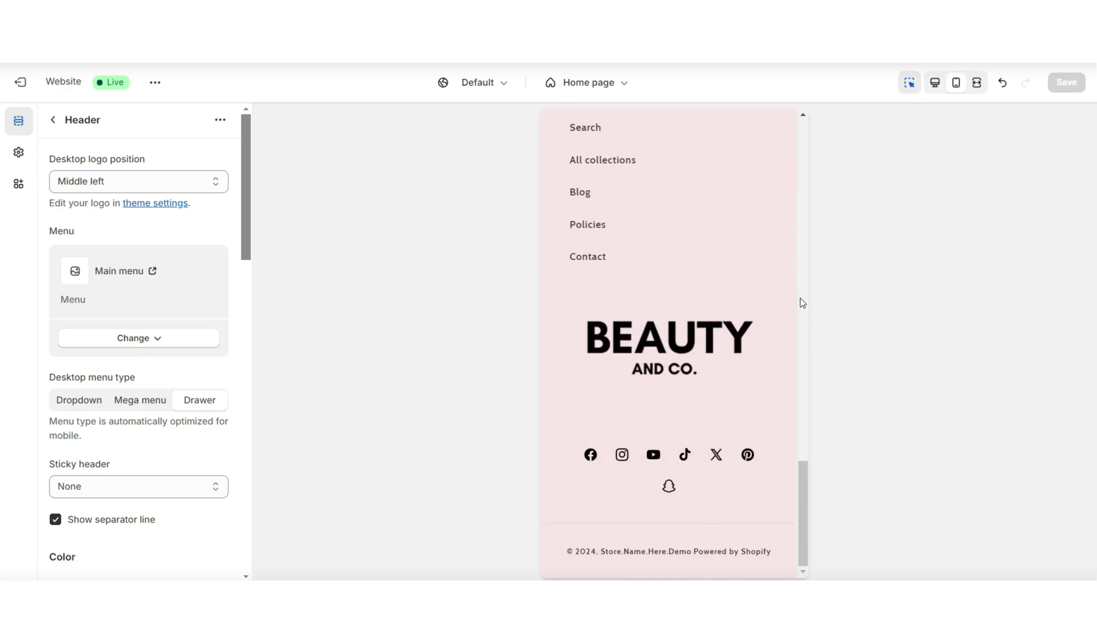
pyautogui.scroll(2, 803, 302)
pyautogui.hotkey('ctrl', 'shift', 'f')
pyautogui.moveTo(1088, 188)
pyautogui.mouseDown()
pyautogui.moveTo(1088, 286)
pyautogui.moveTo(1092, 184)
pyautogui.mouseUp()
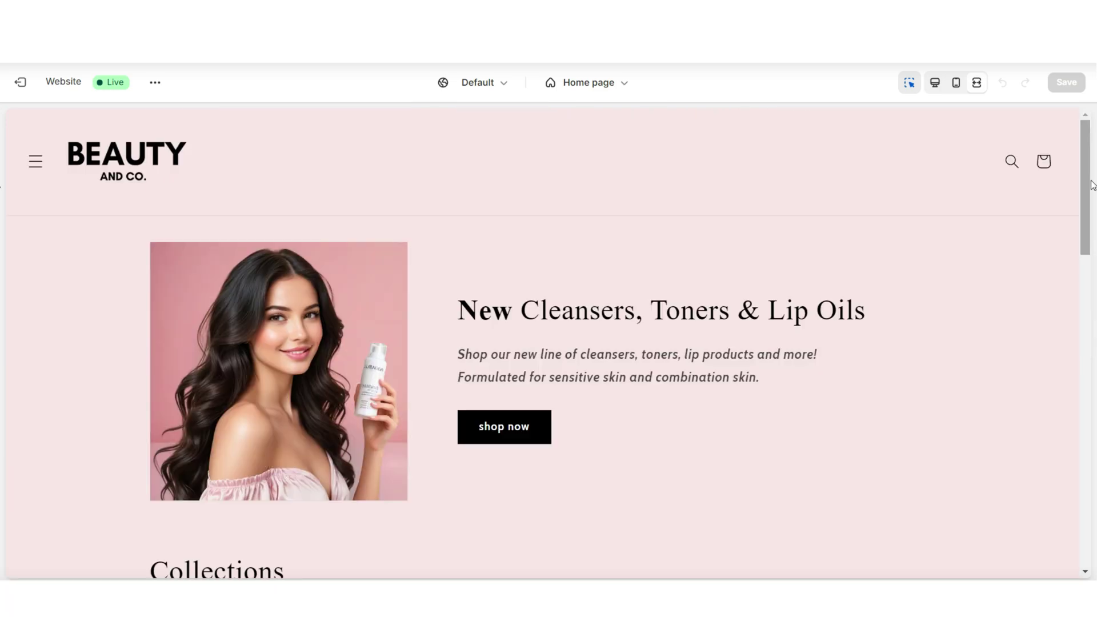